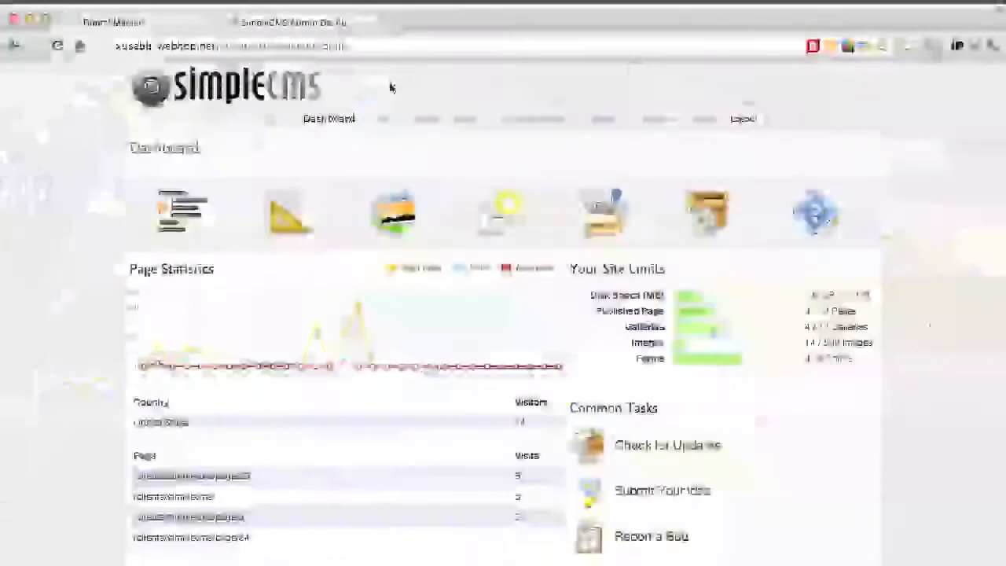
# Add a new site page and title it "Page 2"
pyautogui.click(419, 118)
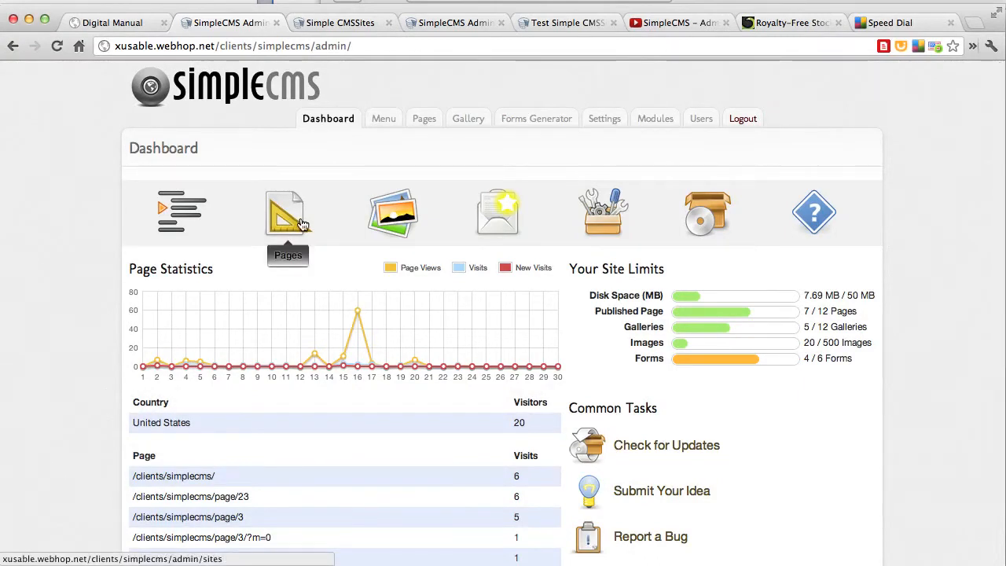
pyautogui.click(425, 123)
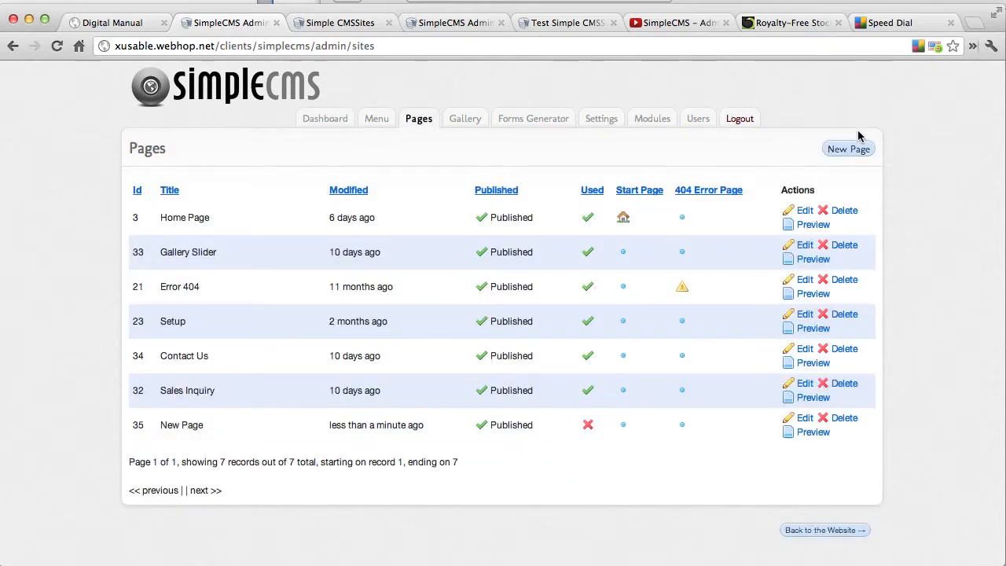
pyautogui.click(852, 149)
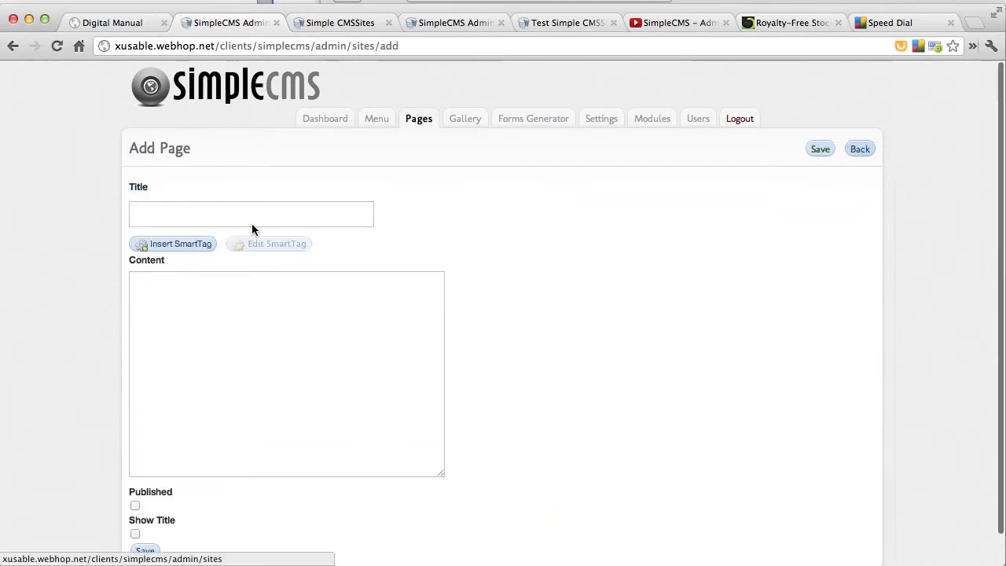
pyautogui.click(240, 214)
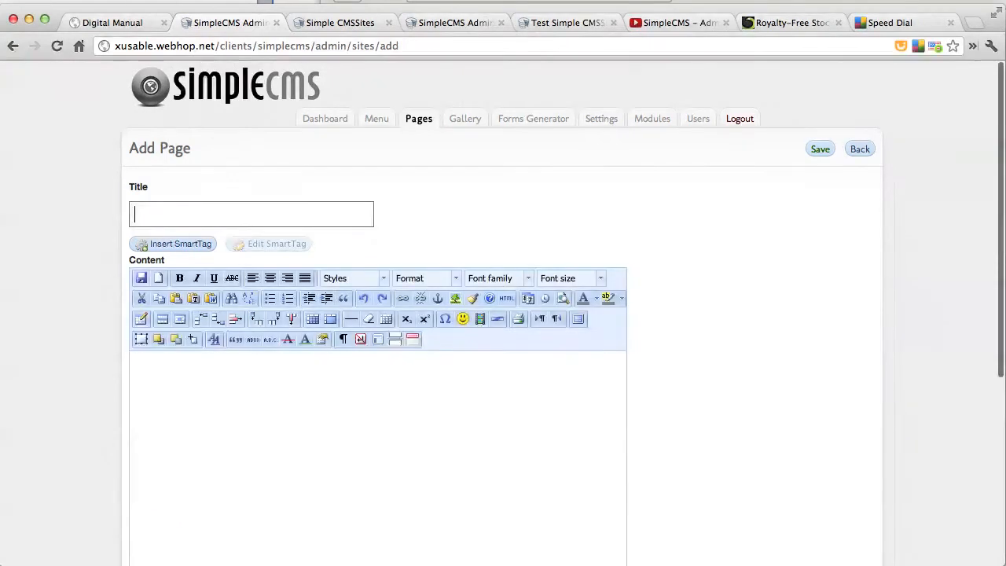
pyautogui.write('Page 2')
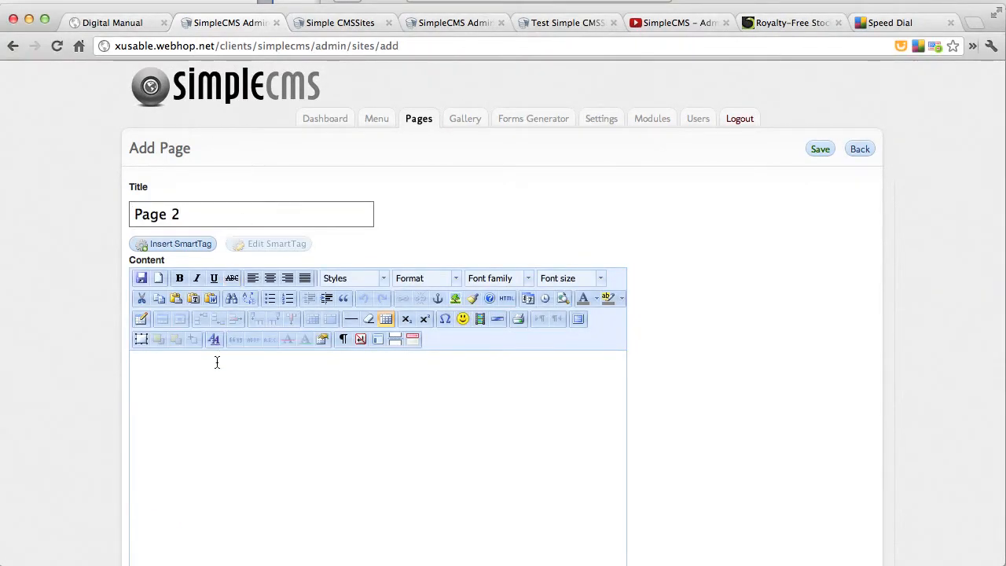
# Paste the copied installation and setup text as Page 2's content, mark the page as Published and save it
pyautogui.click(211, 389)
pyautogui.press('super+v')
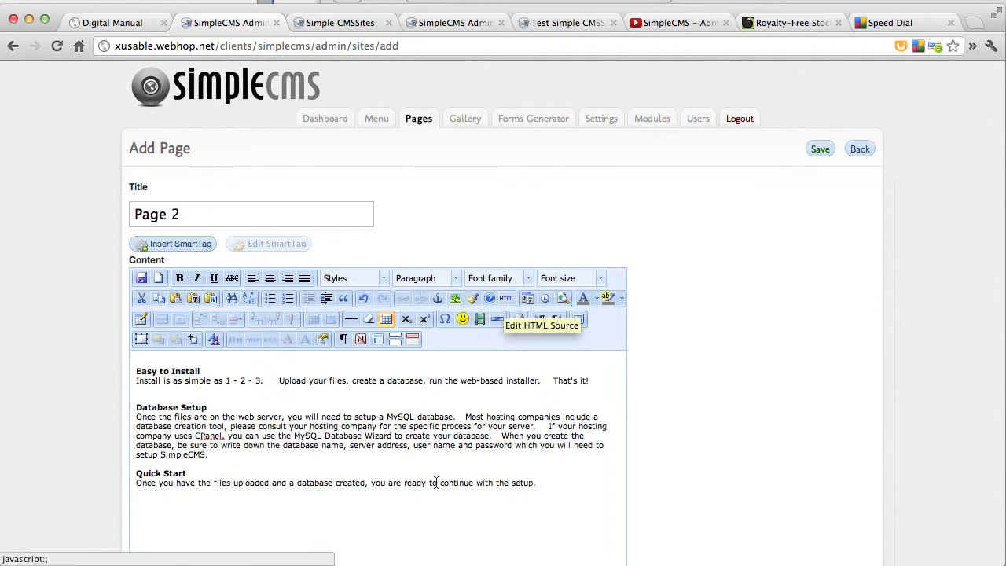
pyautogui.scroll(-7, 422, 503)
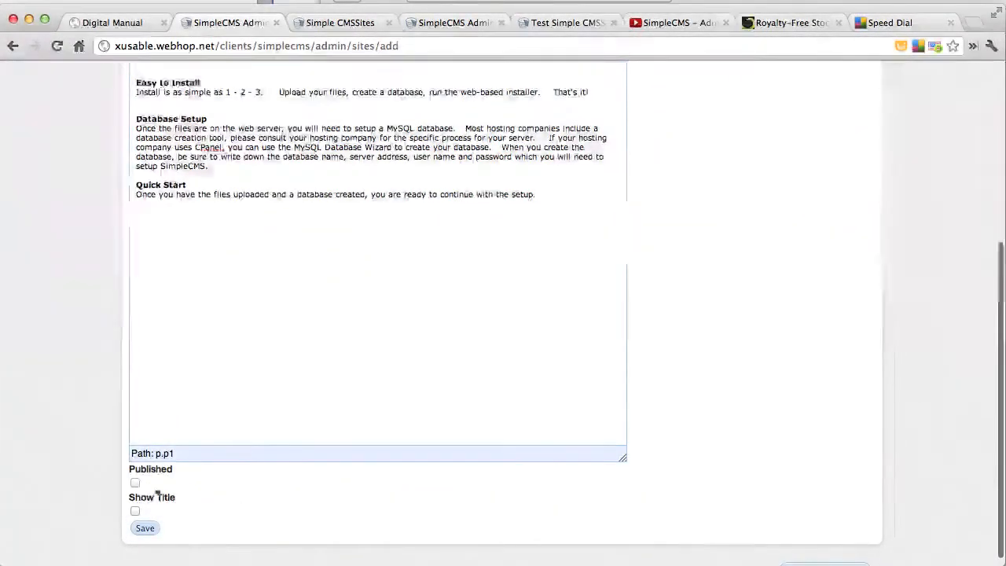
pyautogui.click(136, 483)
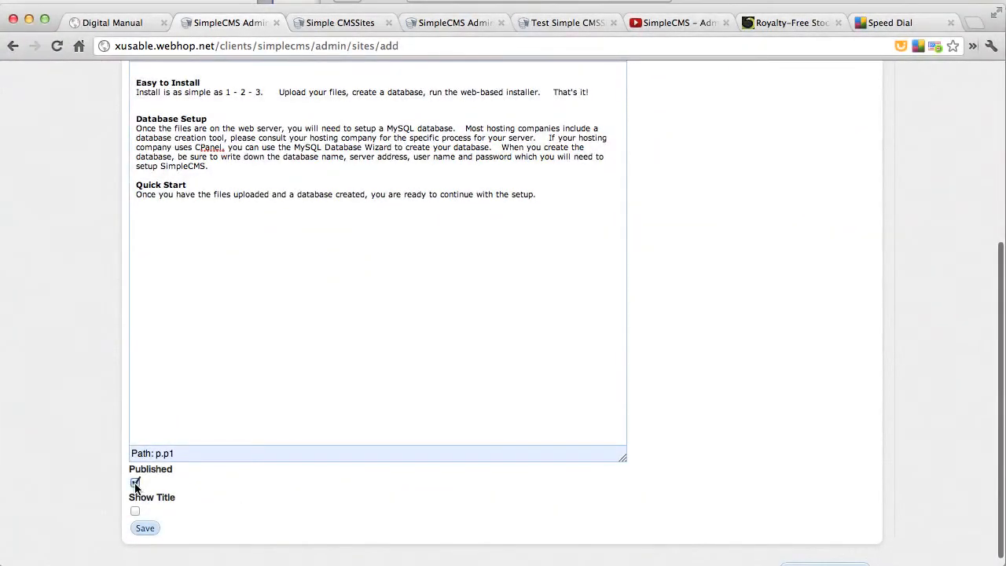
pyautogui.click(145, 529)
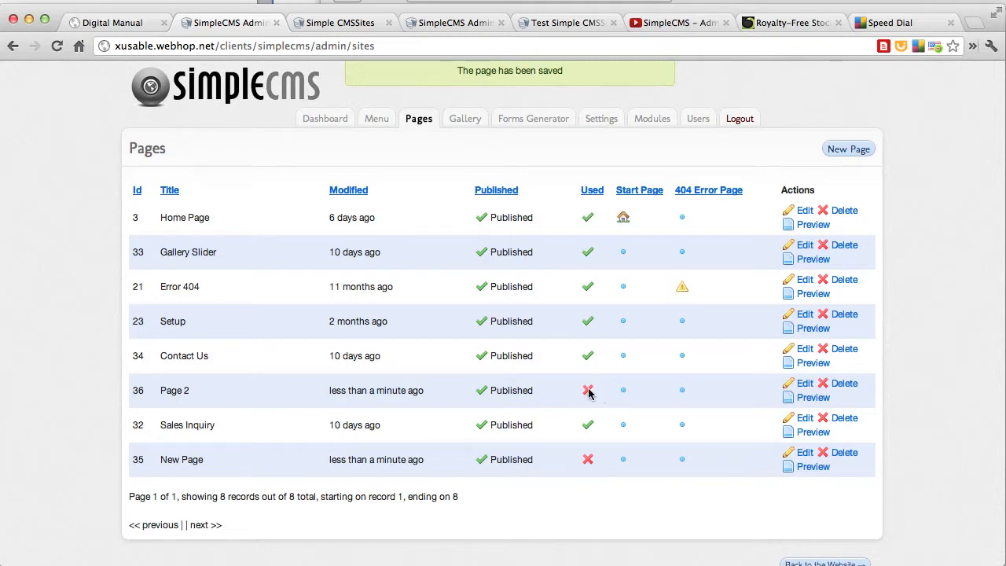
# Add a menu item named "Page 2" that links to the page Page 2, and save it
pyautogui.click(373, 120)
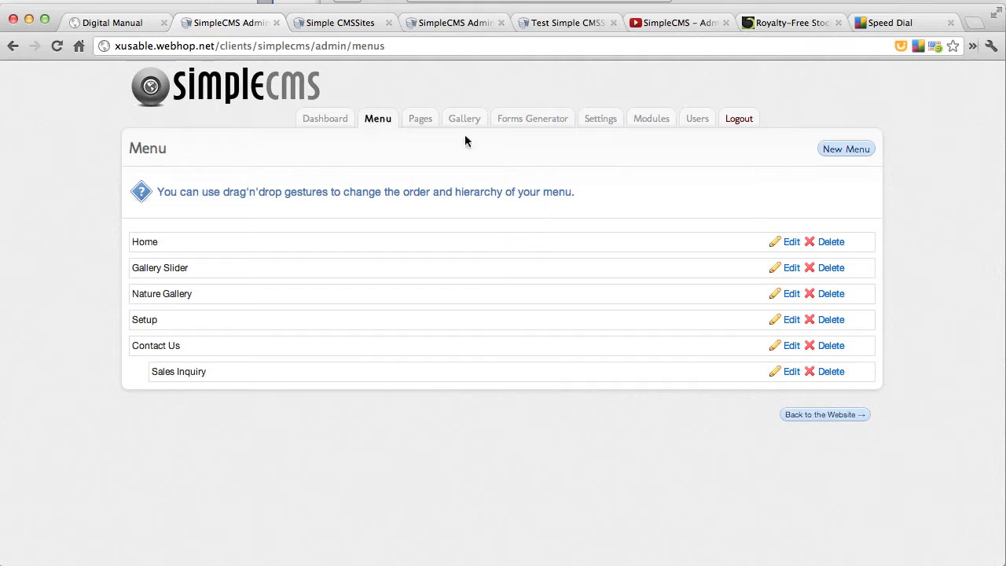
pyautogui.click(859, 154)
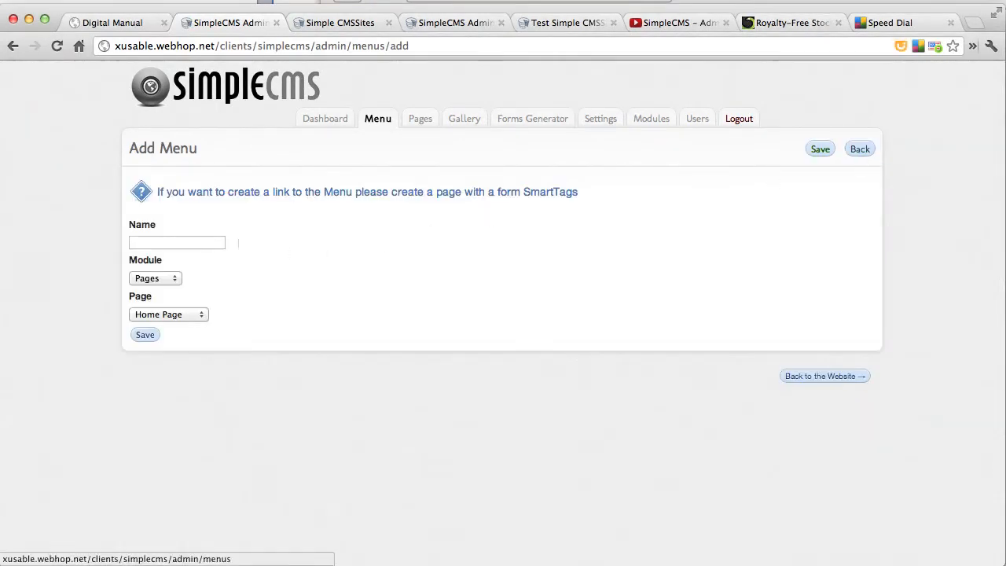
pyautogui.click(205, 242)
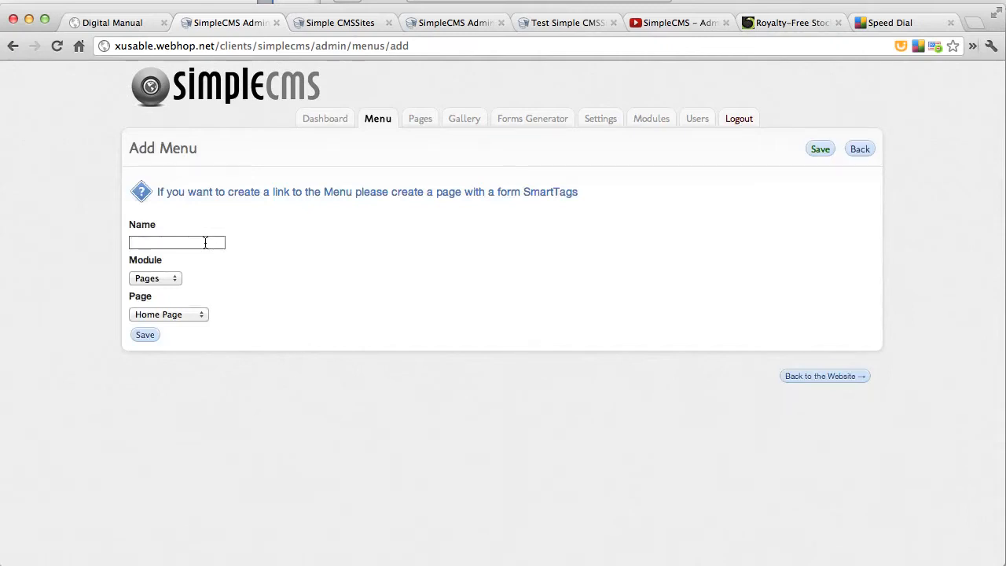
pyautogui.write('Page 2')
pyautogui.click(178, 314)
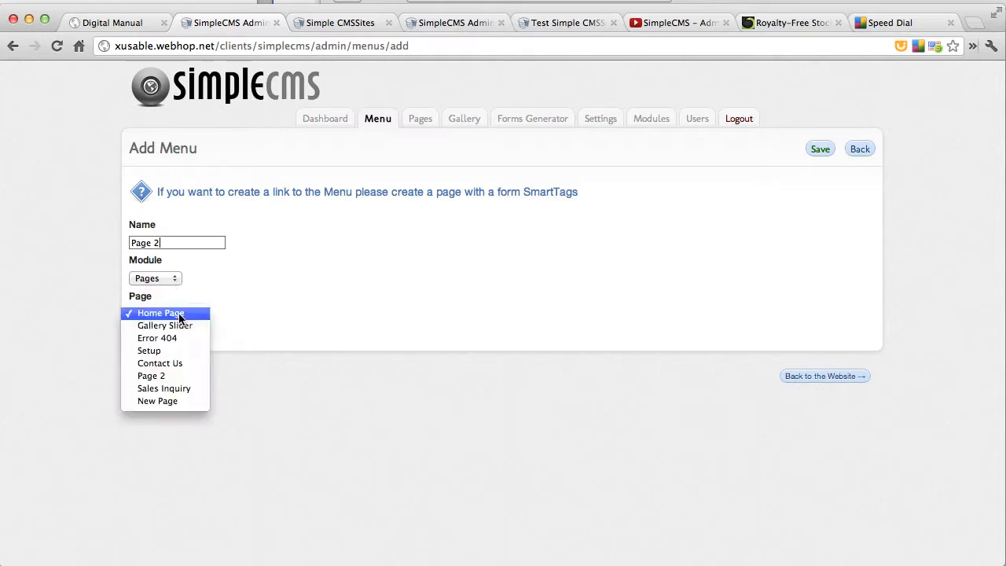
pyautogui.click(156, 378)
pyautogui.click(144, 335)
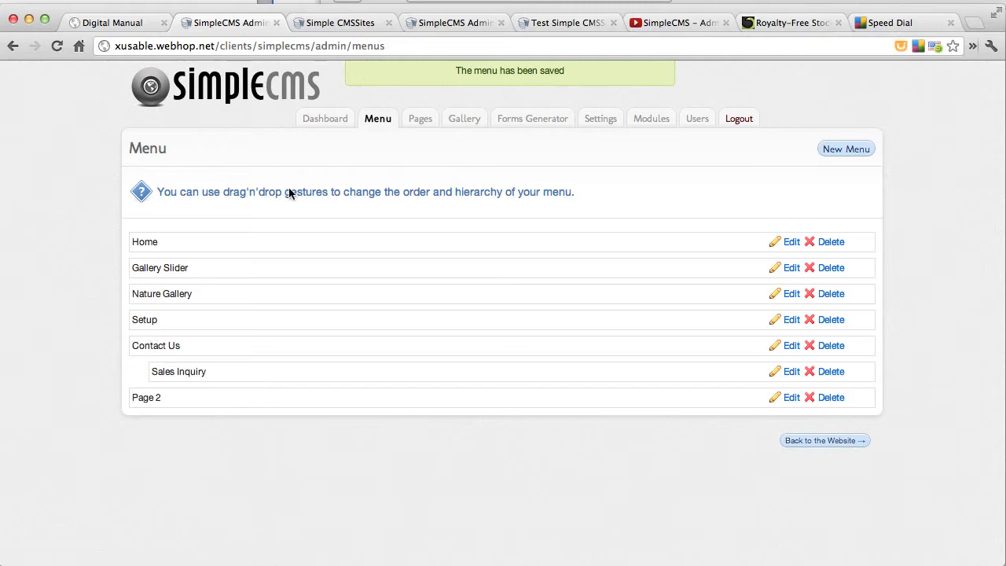
# Go to the public website and view Page 2 through its navigation link
pyautogui.click(813, 441)
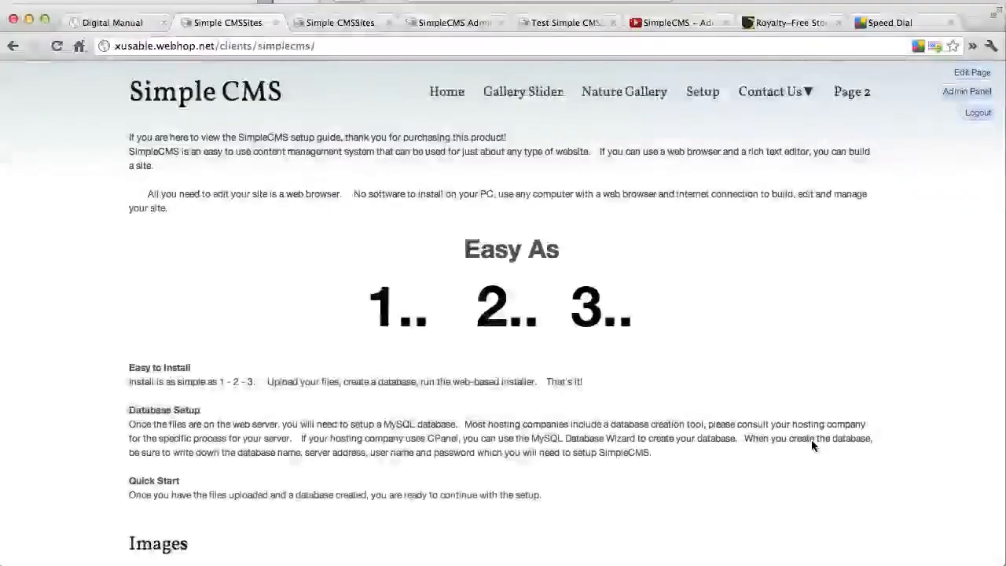
pyautogui.click(854, 93)
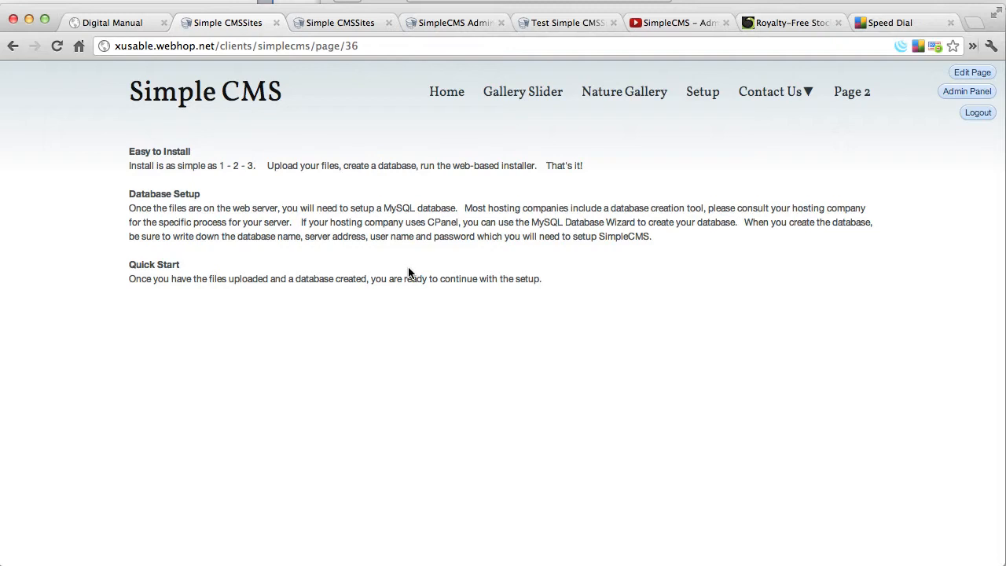
# Return to the admin area's list of pages and open the Error 404 page for editing
pyautogui.click(964, 92)
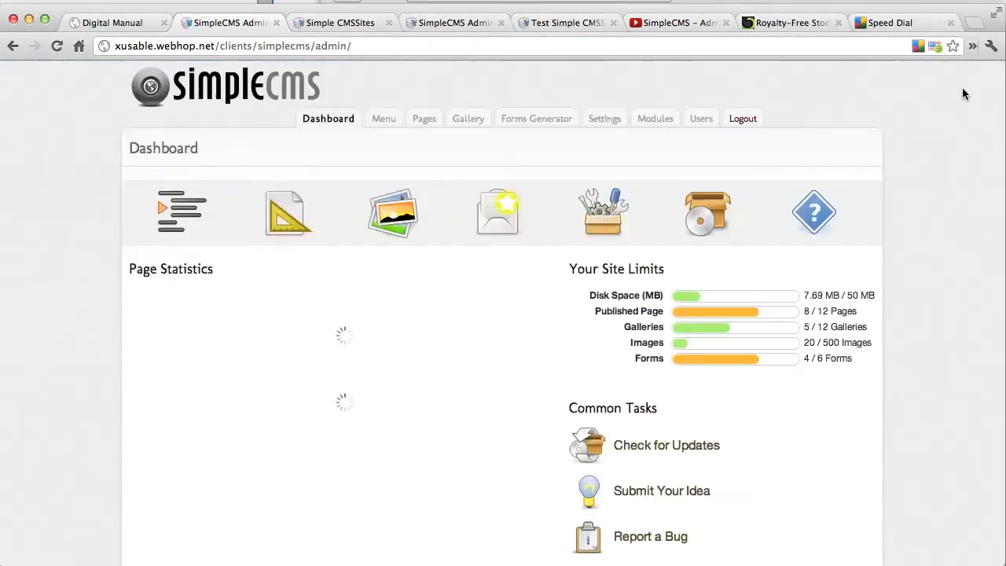
pyautogui.click(421, 124)
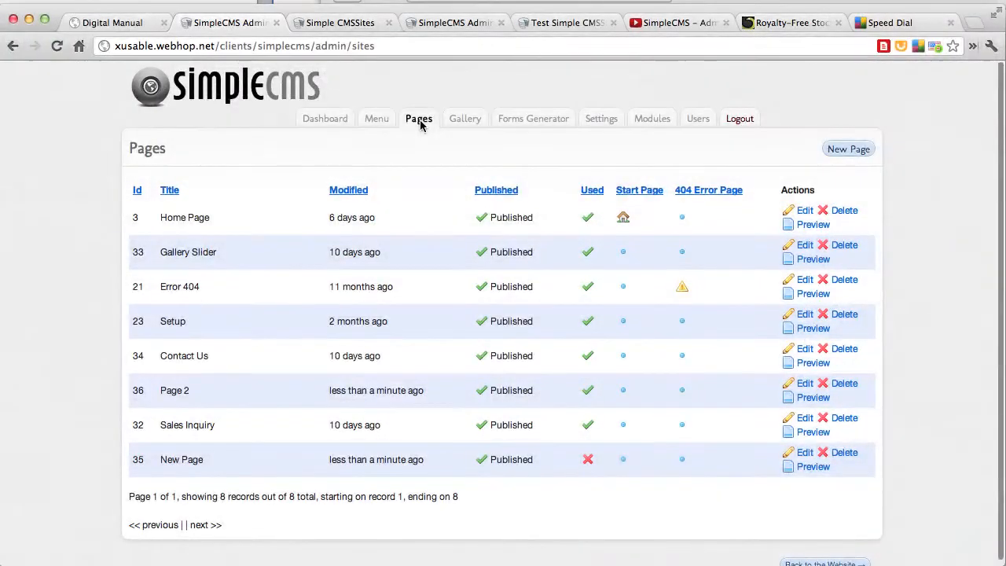
pyautogui.click(805, 279)
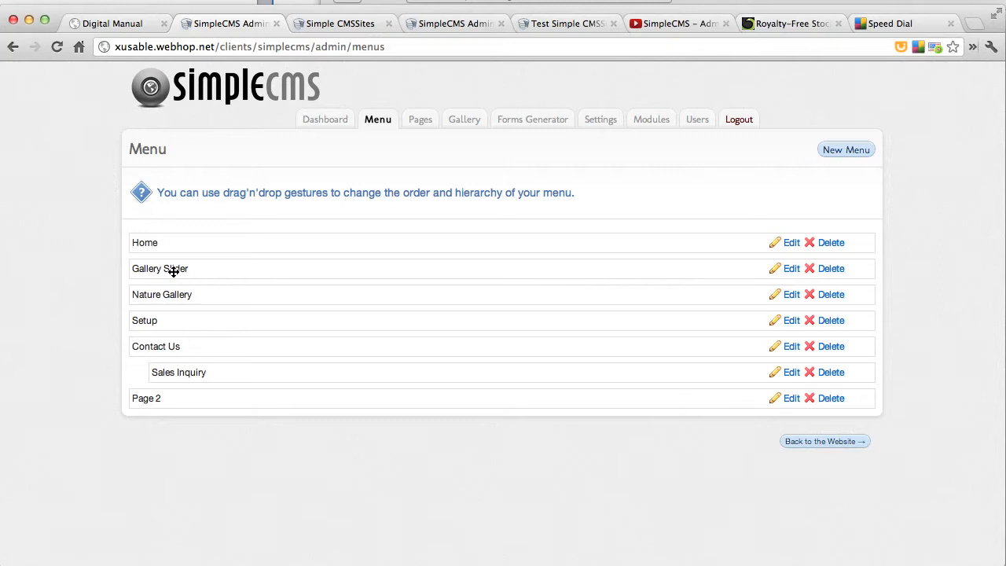
# Reorder the site menu so that Gallery Slider and Setup are nested under Nature Gallery, in that order
pyautogui.moveTo(174, 275); pyautogui.dragTo(173, 323)
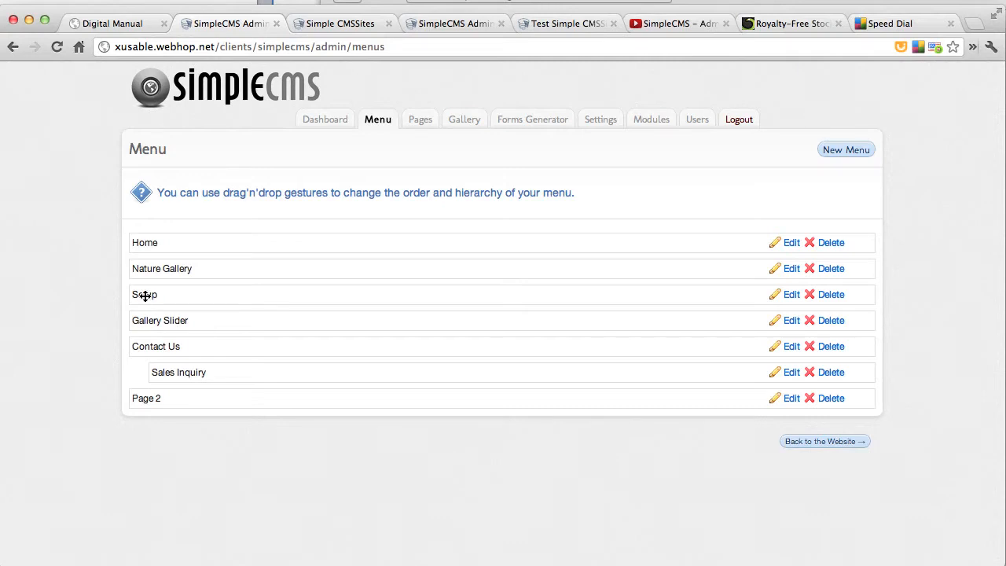
pyautogui.moveTo(144, 296); pyautogui.dragTo(165, 297)
pyautogui.moveTo(201, 324); pyautogui.dragTo(223, 298)
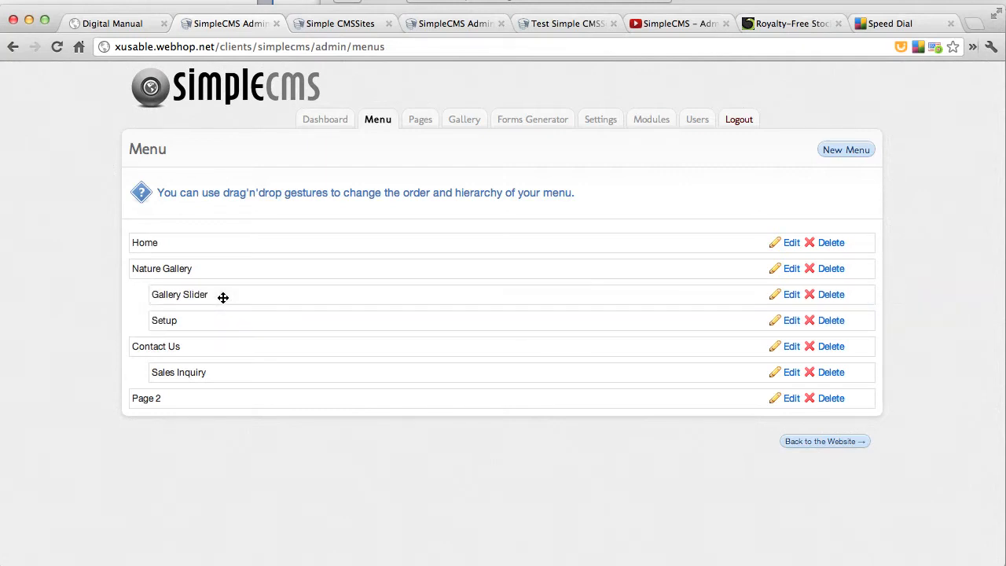
# Go to the public website and inspect the Nature Gallery and Contact Us submenus
pyautogui.click(828, 441)
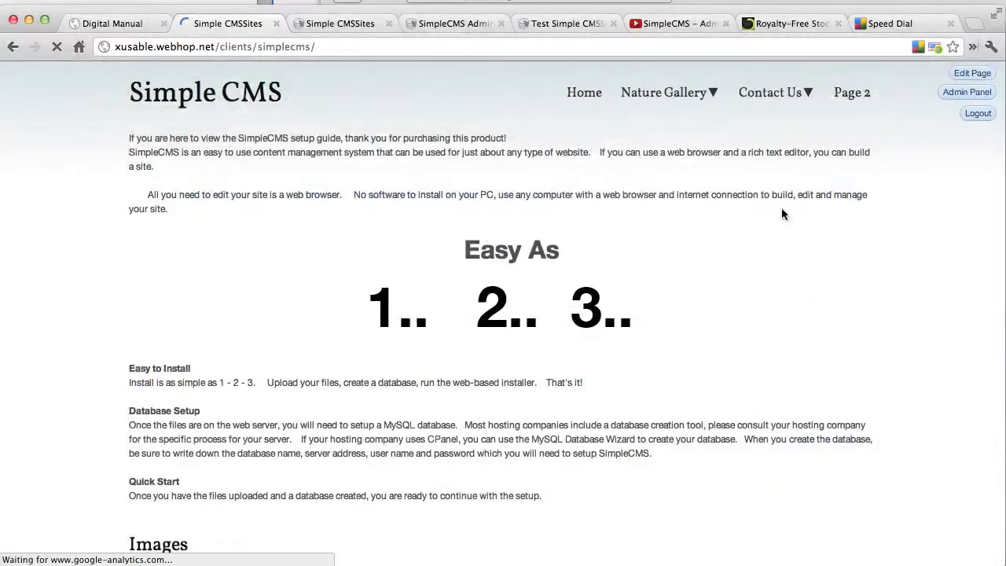
pyautogui.moveTo(691, 92)
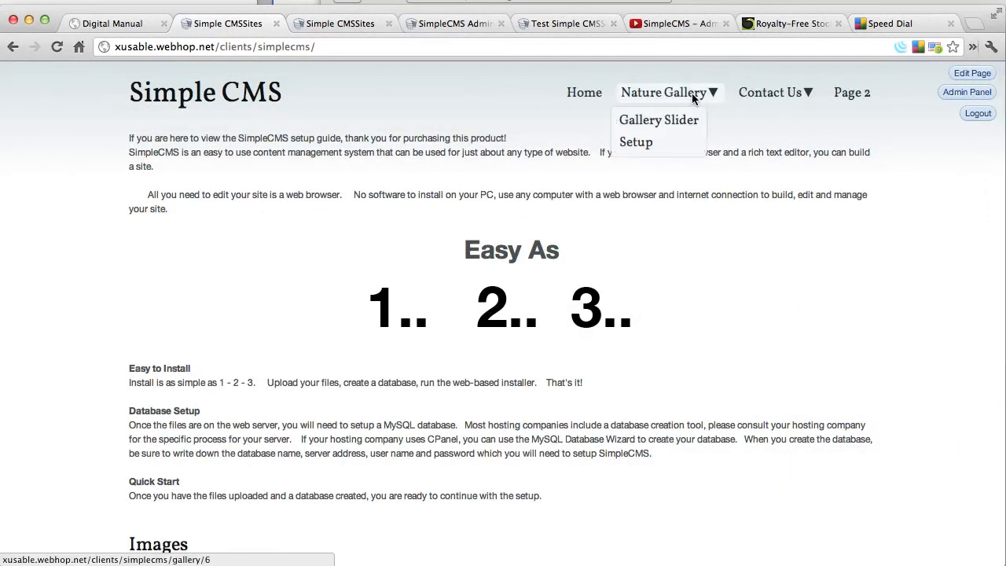
pyautogui.moveTo(754, 93)
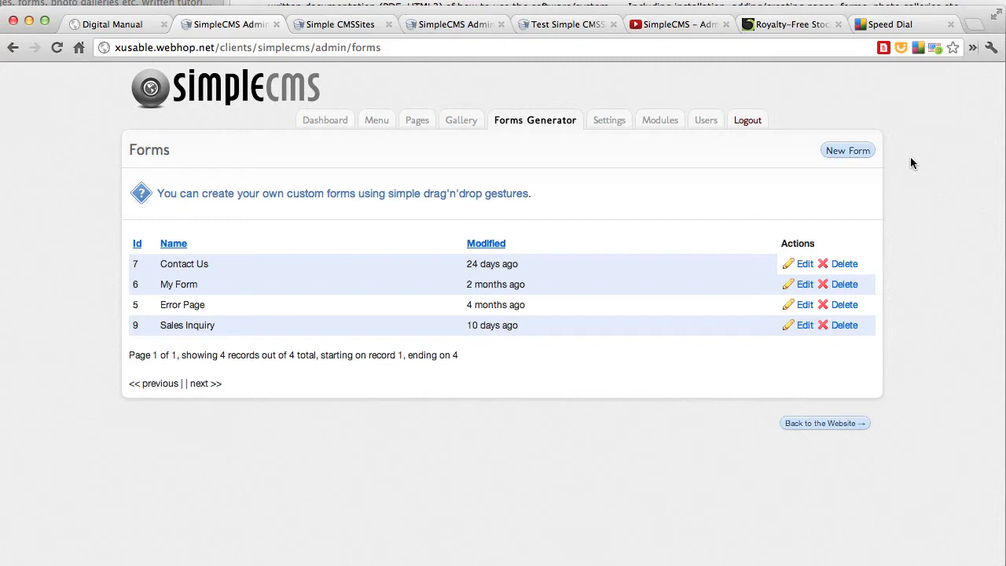
# Start a new form named "Form 1" and enter the recipient's e-mail address as its mailto
pyautogui.click(850, 156)
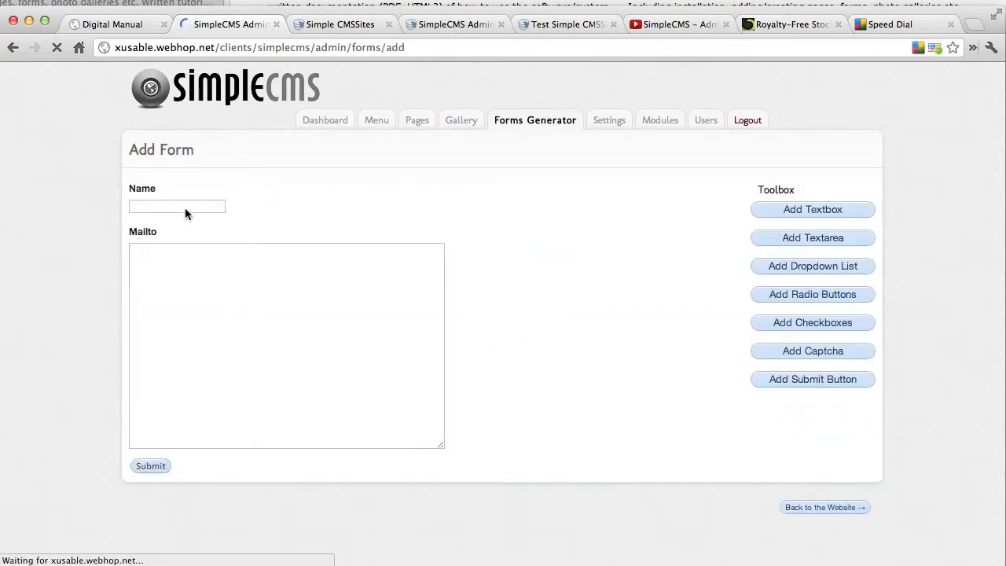
pyautogui.click(172, 206)
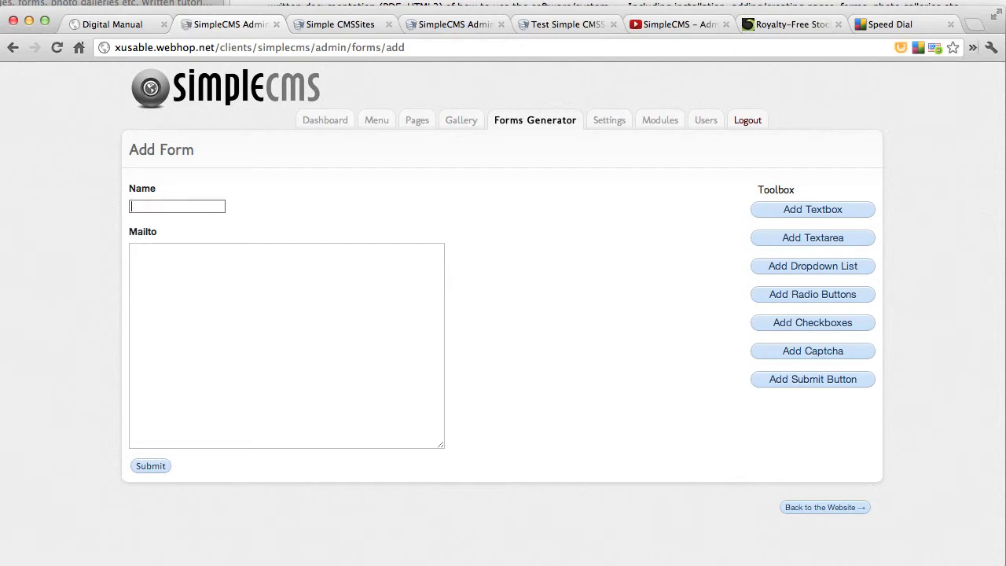
pyautogui.write('Form 1')
pyautogui.click(164, 271)
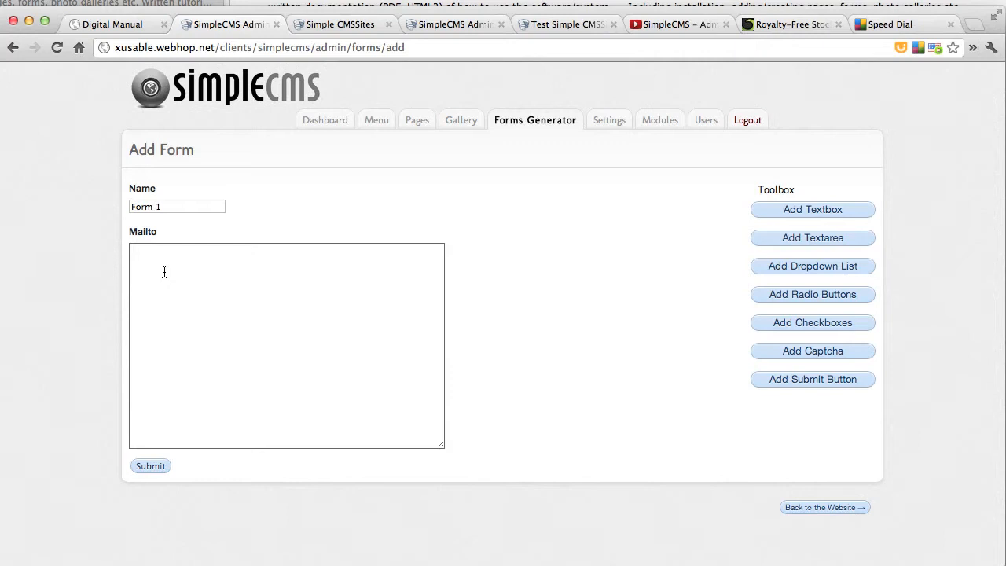
pyautogui.write('test@form.com')
# Add a textbox to the form and label it "Name:"
pyautogui.click(856, 217)
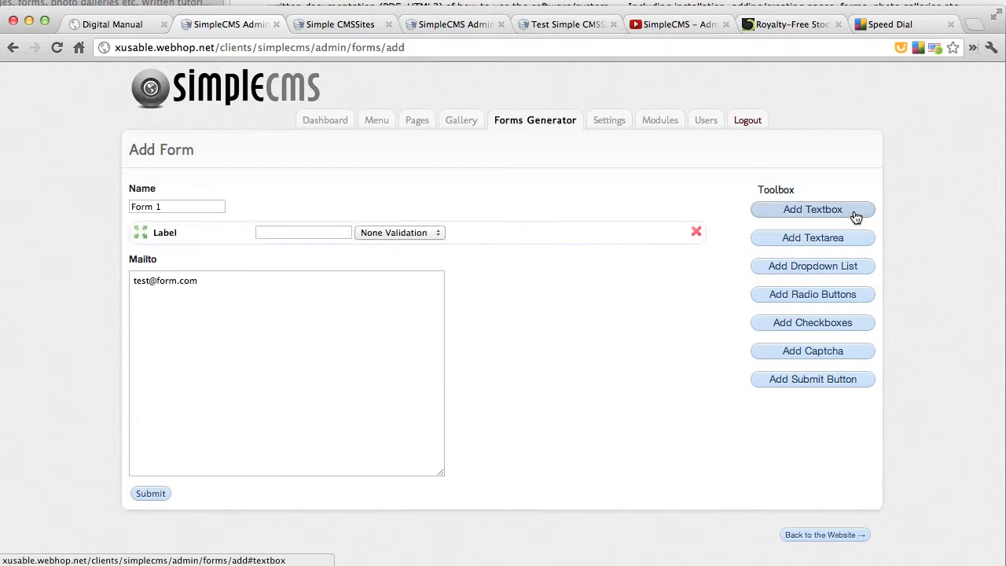
pyautogui.doubleClick(168, 234)
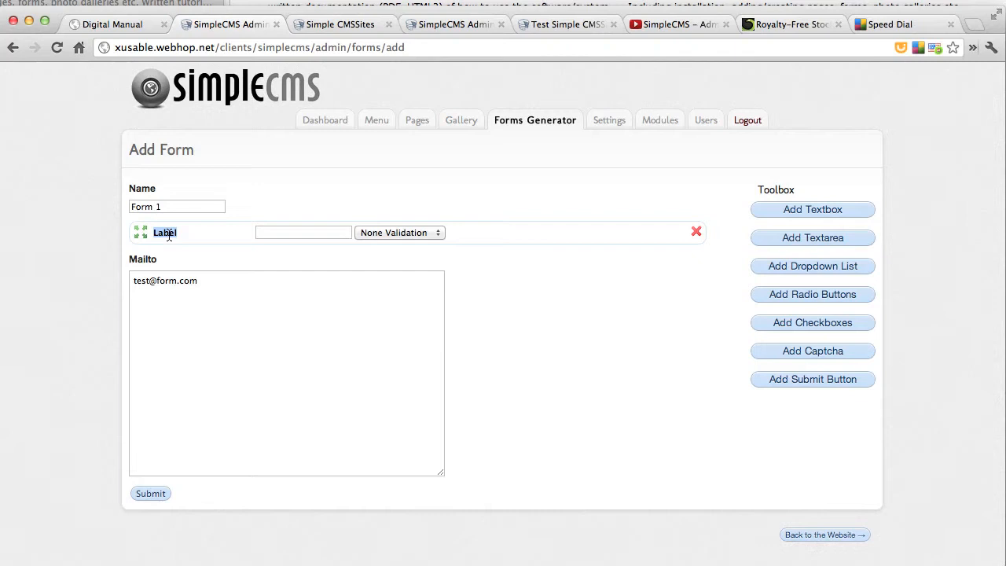
pyautogui.write('Name:')
# Add a second textbox labelled "Email:" and set its validation to E-Mail
pyautogui.click(776, 216)
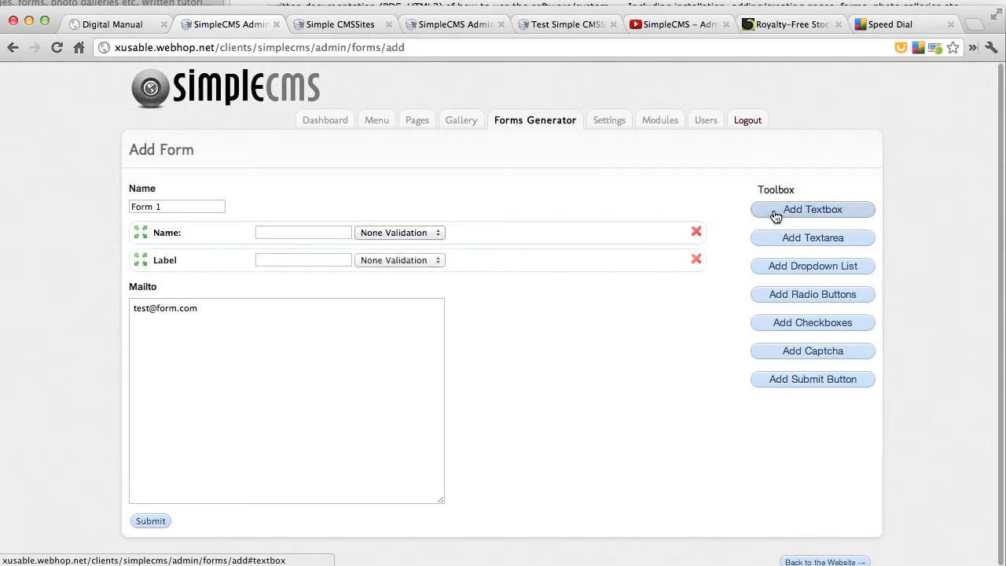
pyautogui.doubleClick(163, 261)
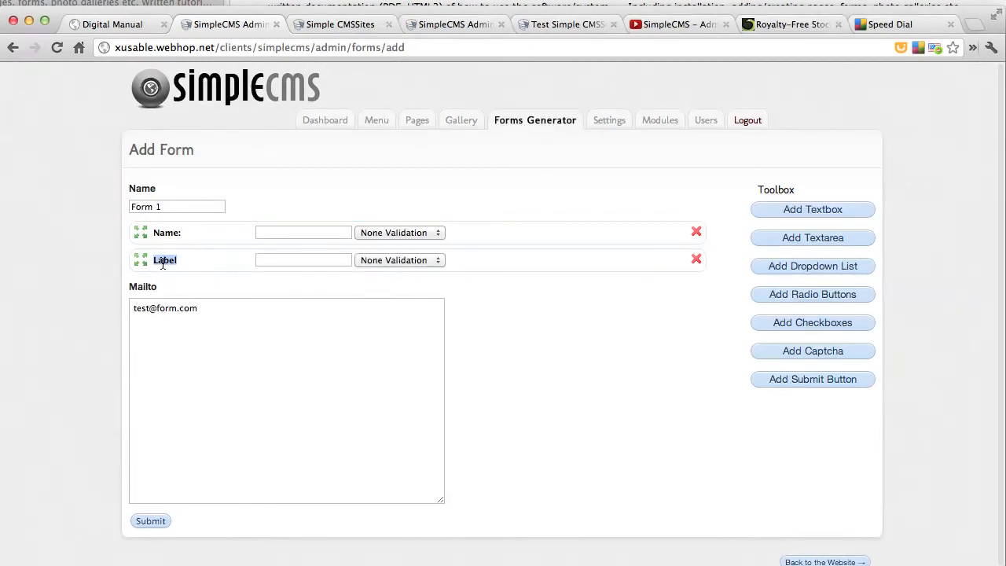
pyautogui.write('Email:')
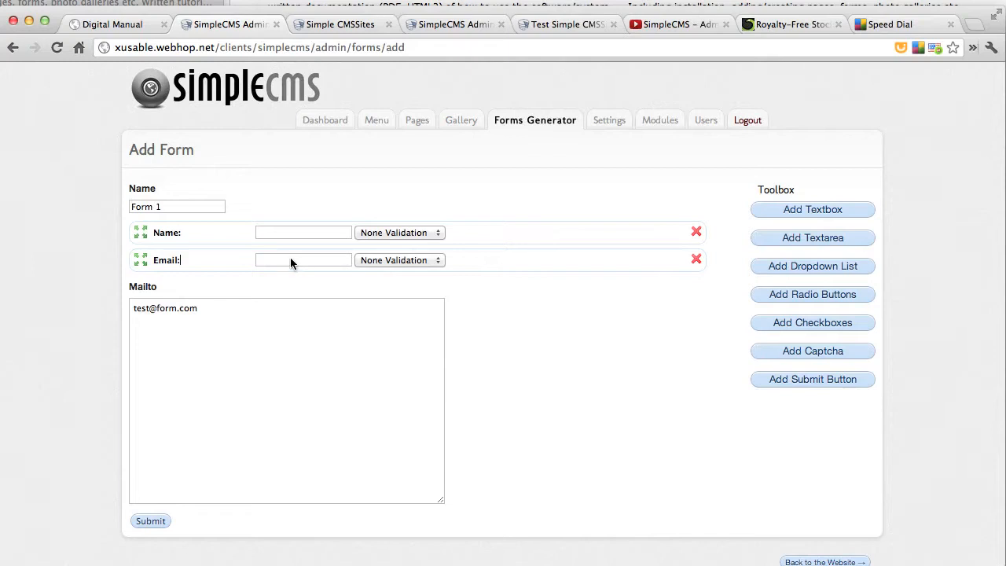
pyautogui.click(433, 263)
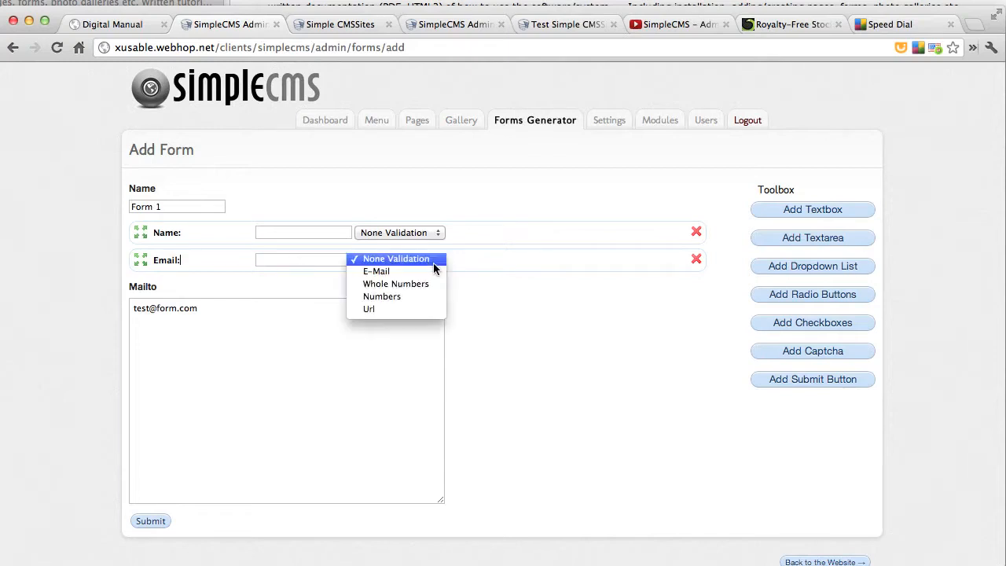
pyautogui.click(426, 272)
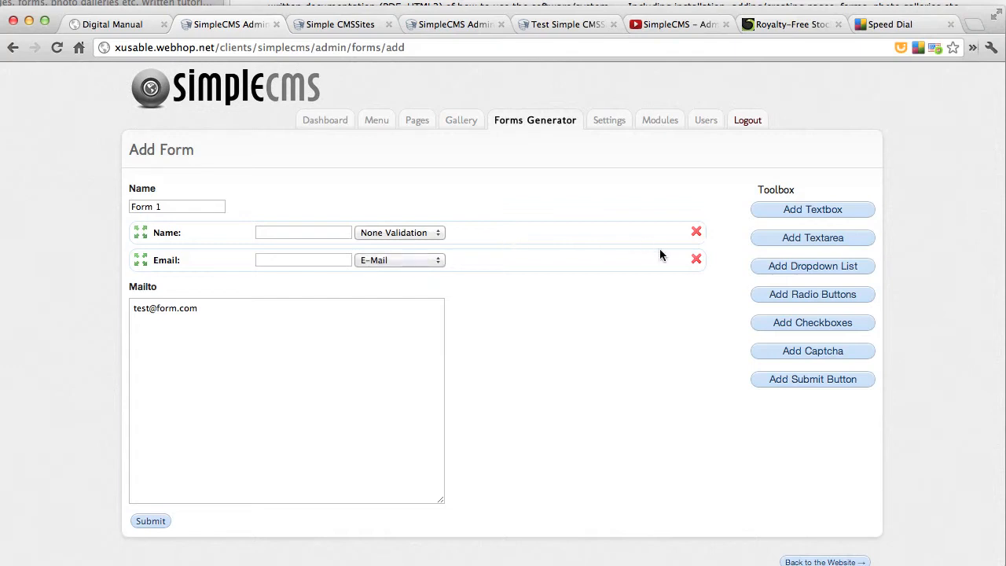
pyautogui.click(438, 260)
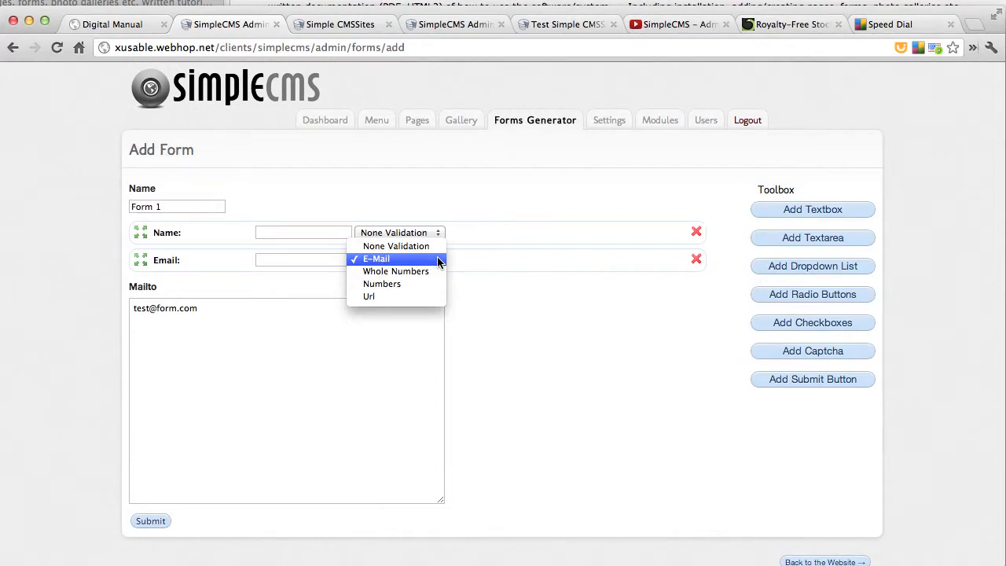
# Add a textarea to the form and label it "Comments:"
pyautogui.click(778, 189)
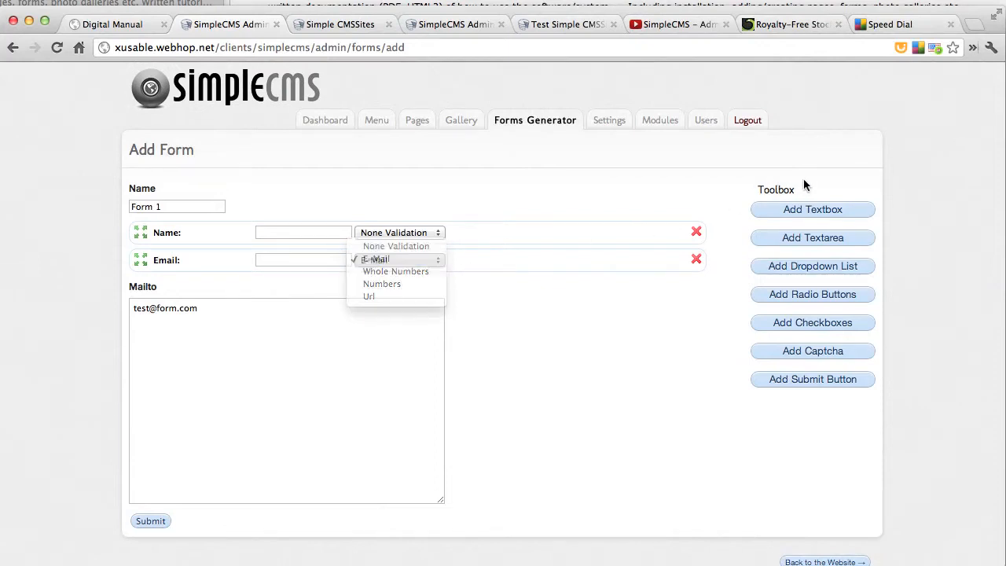
pyautogui.click(804, 240)
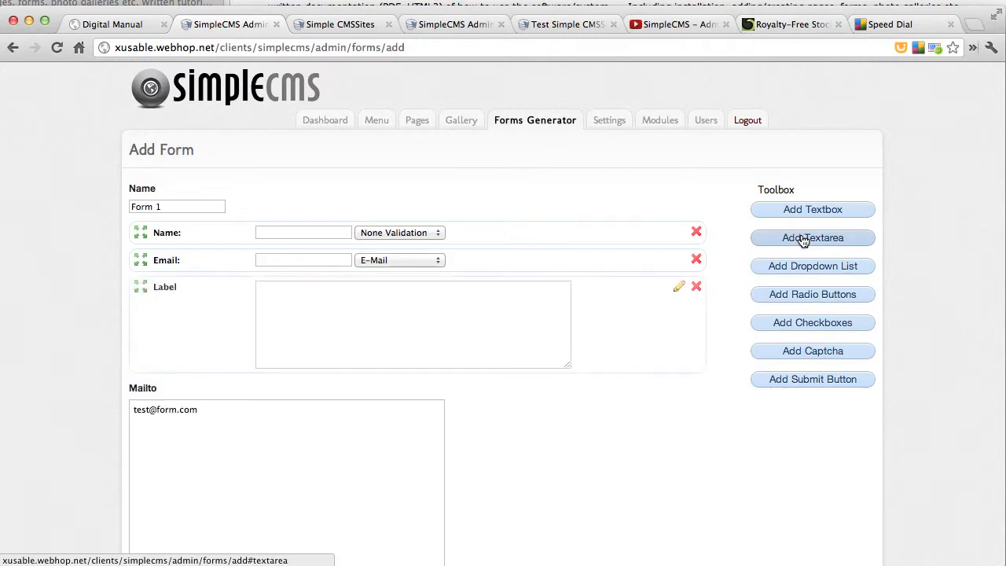
pyautogui.doubleClick(164, 287)
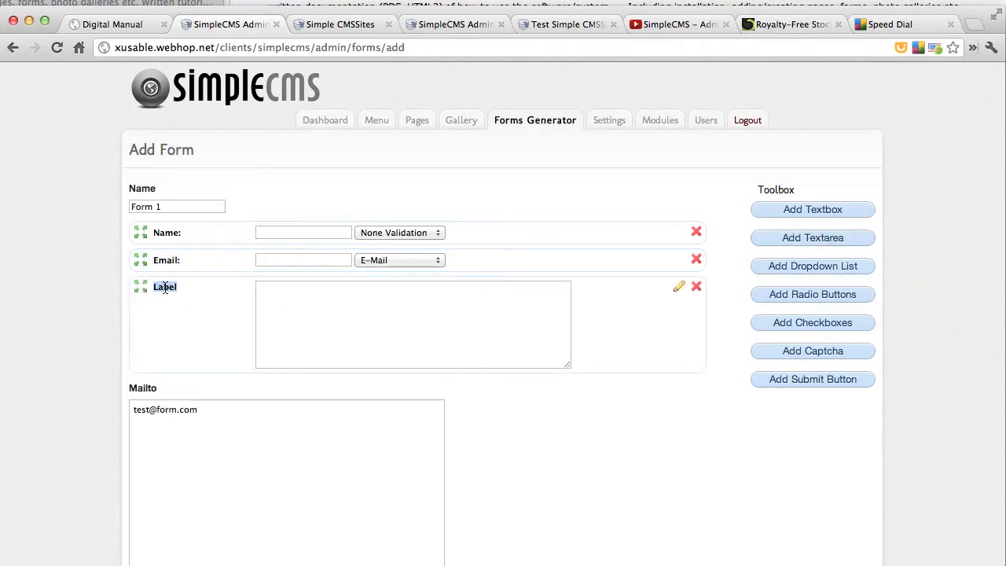
pyautogui.write('Comments:')
# Add a dropdown list, a radio button group and a checkbox group below the Comments field
pyautogui.click(814, 269)
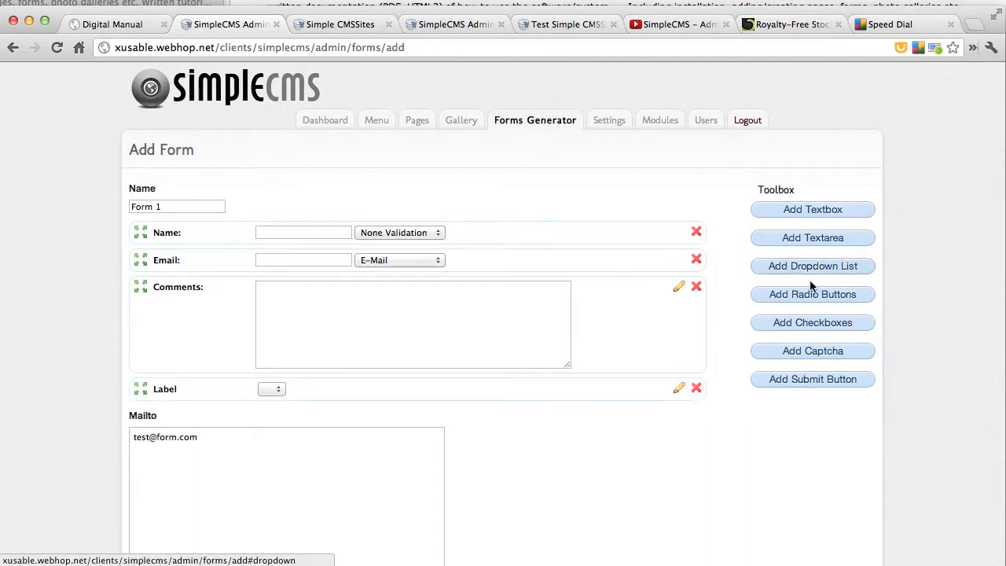
pyautogui.click(809, 295)
pyautogui.click(800, 323)
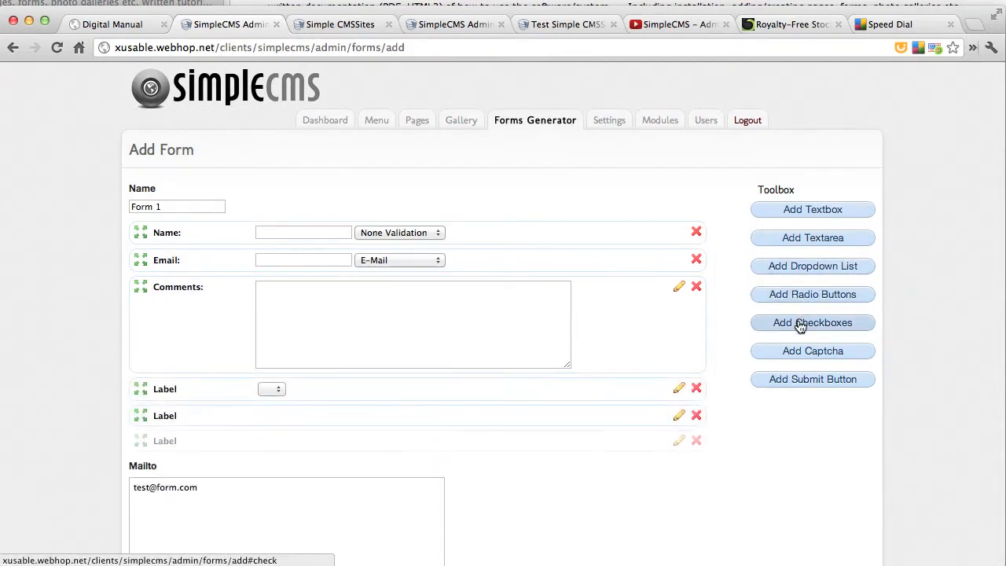
# Label the dropdown list "Department:"
pyautogui.doubleClick(165, 388)
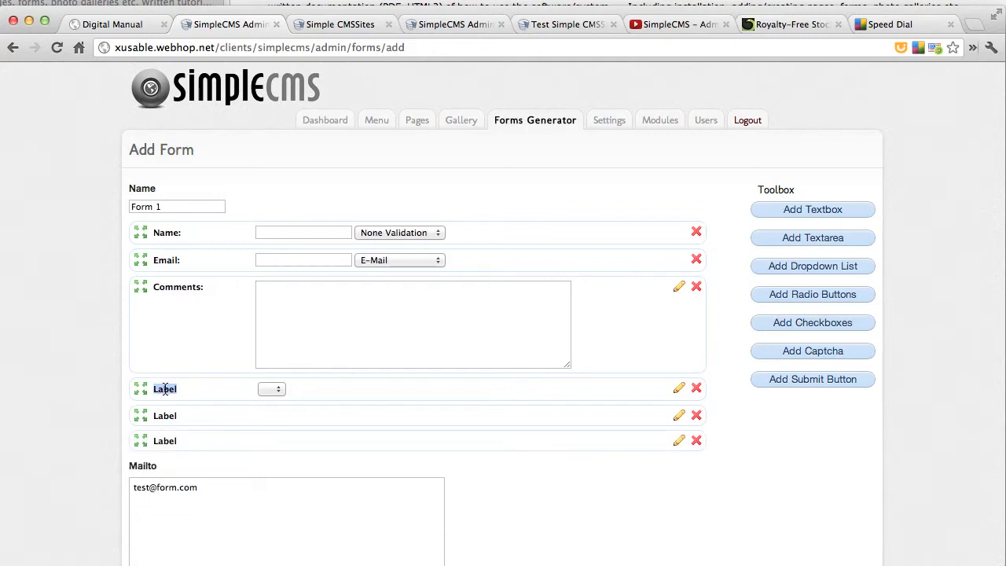
pyautogui.write('Department:')
# Give the Department dropdown the options Sales, Support and Customer Service, and check its choices
pyautogui.click(679, 389)
pyautogui.click(462, 257)
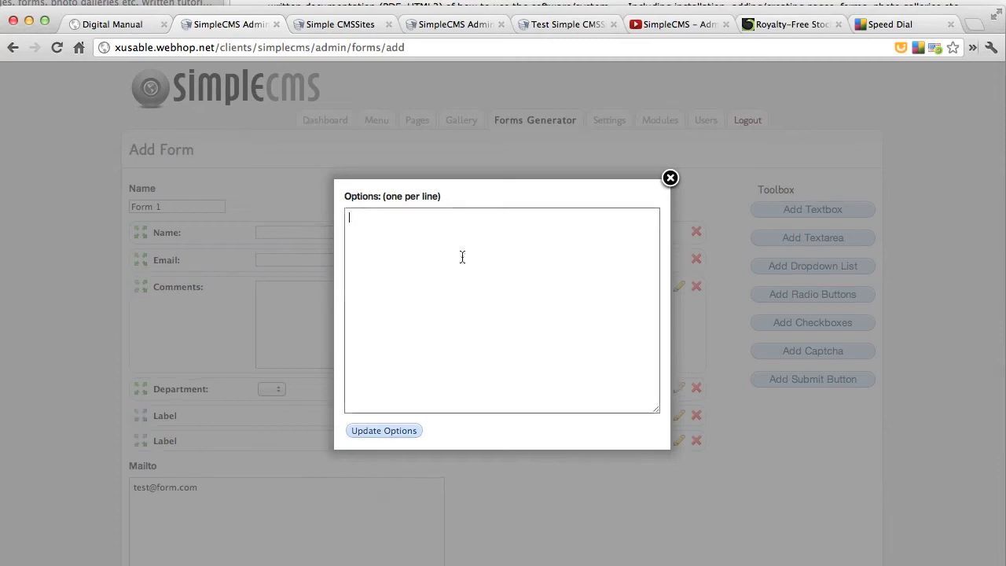
pyautogui.write('Sales ')
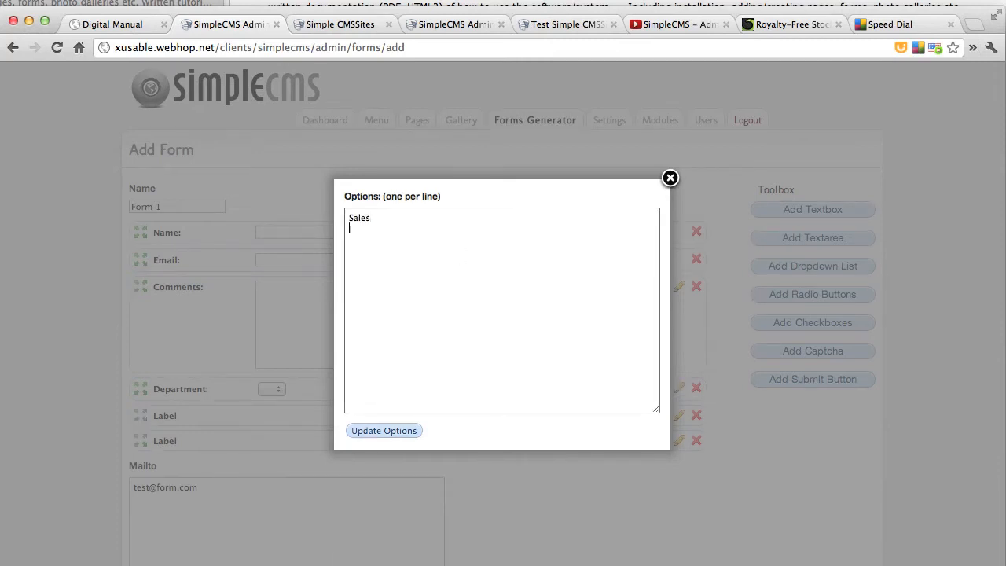
pyautogui.write('Support')
pyautogui.press('Return')
pyautogui.write('Customer Service')
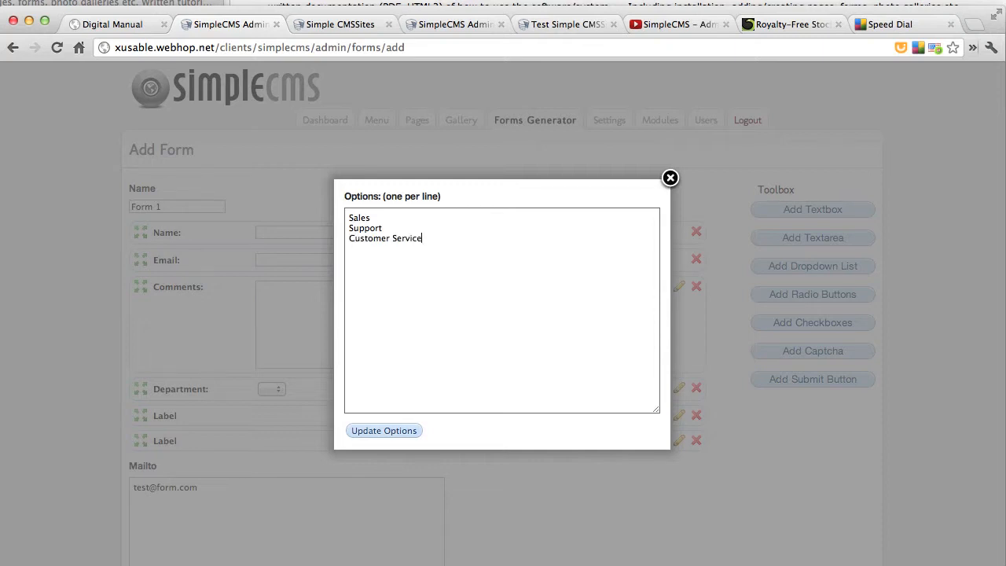
pyautogui.click(384, 431)
pyautogui.click(350, 390)
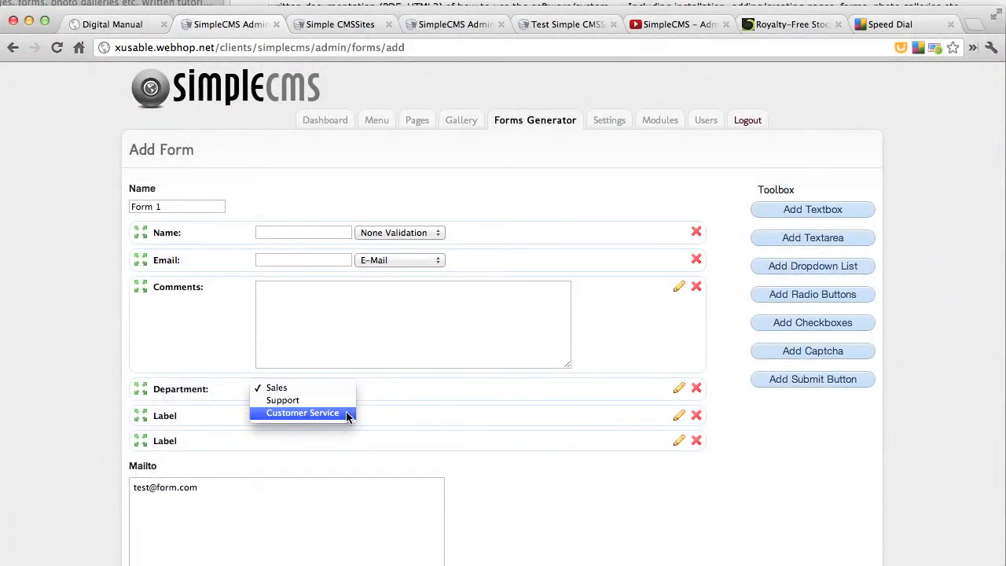
pyautogui.click(432, 425)
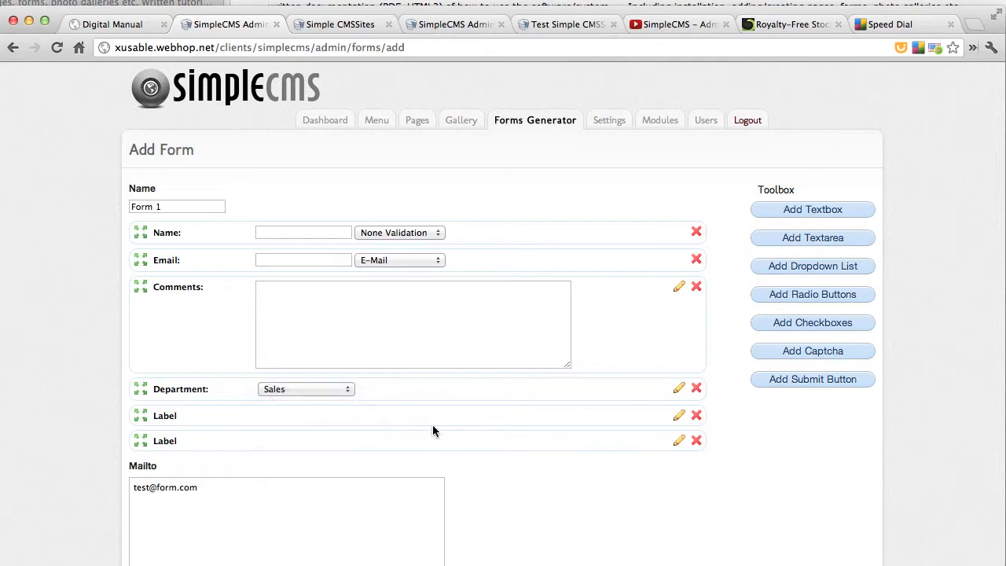
# Label the radio button group "Call Me:" and give it the options Phone, Email and Please don't contact me
pyautogui.doubleClick(165, 416)
pyautogui.write('Call Me:')
pyautogui.click(674, 418)
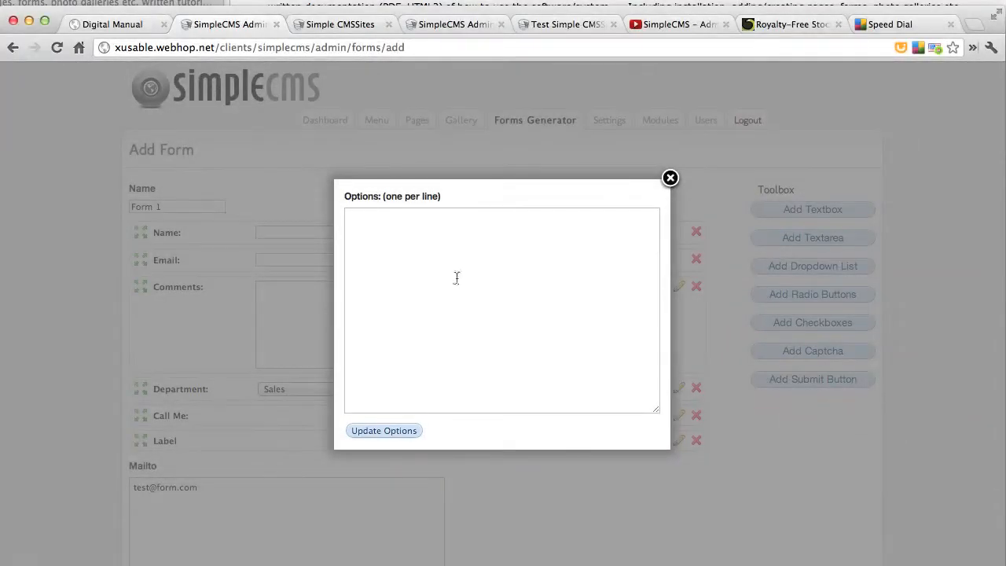
pyautogui.click(457, 278)
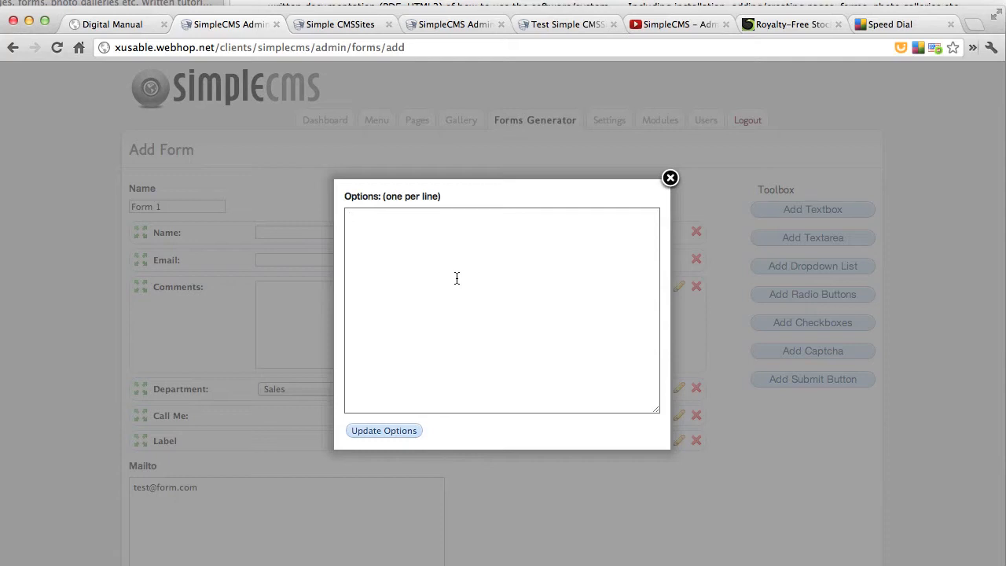
pyautogui.write('Phone')
pyautogui.press('Return')
pyautogui.write('Email')
pyautogui.press('Return')
pyautogui.write('Non')
pyautogui.press('BackSpace')
pyautogui.press('BackSpace')
pyautogui.press('BackSpace')
pyautogui.write("Please don't contat")
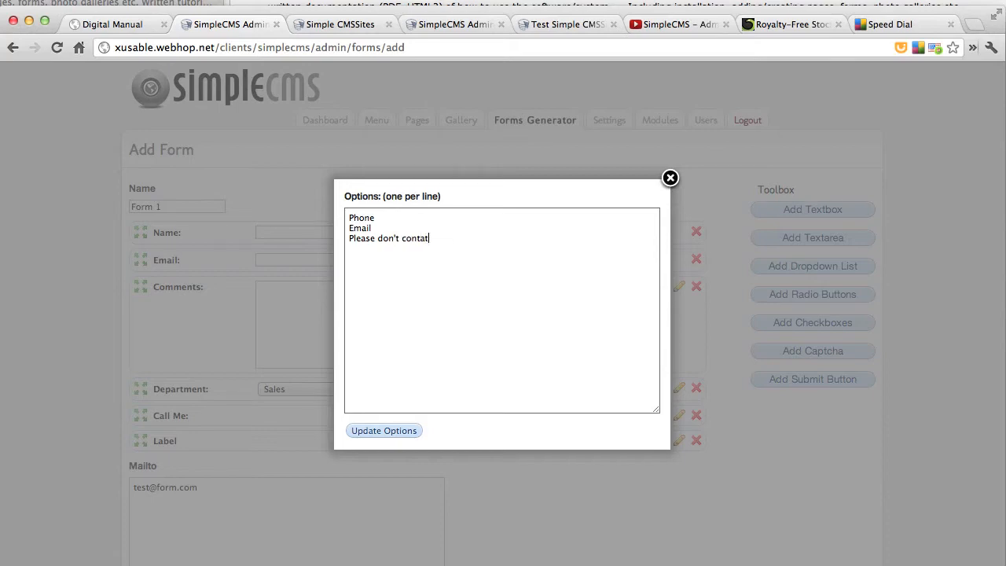
pyautogui.press('BackSpace')
pyautogui.write('ct me')
pyautogui.click(409, 434)
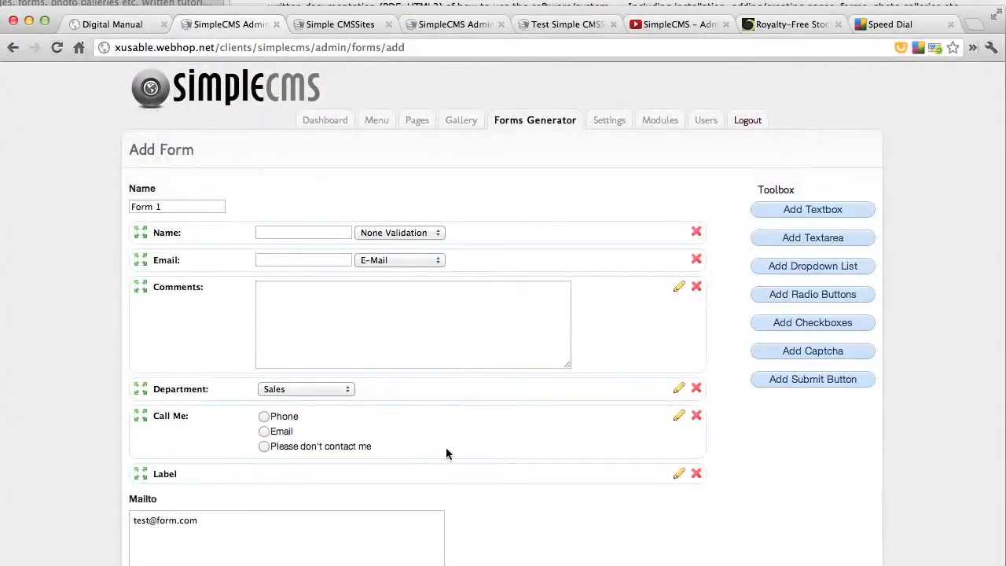
# Give the checkbox group the options Web Site Development, Marketing and Taxedermy
pyautogui.click(679, 474)
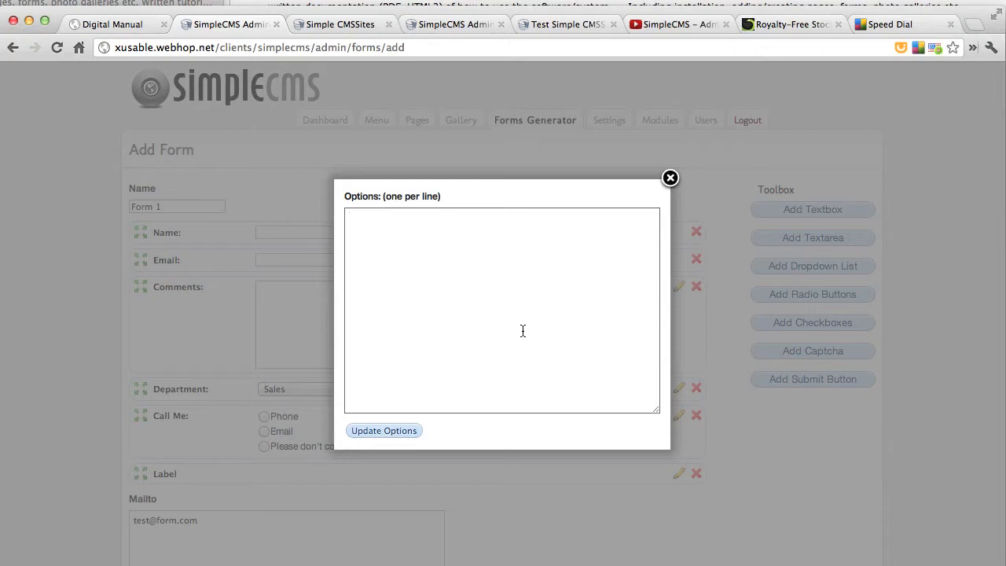
pyautogui.write('Fre')
pyautogui.press('BackSpace')
pyautogui.press('BackSpace')
pyautogui.press('BackSpace')
pyautogui.write('I')
pyautogui.write('Web Site D')
pyautogui.write('evelopment')
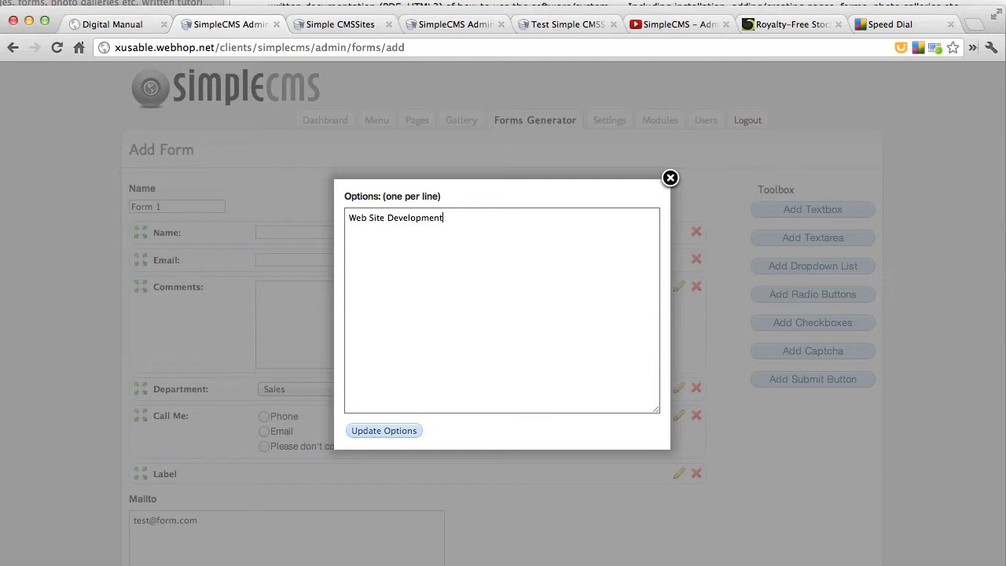
pyautogui.write('Marketing')
pyautogui.press('Return')
pyautogui.write('Taxedermy')
pyautogui.click(409, 434)
# Label the checkbox group "I'm interested in:"
pyautogui.doubleClick(161, 474)
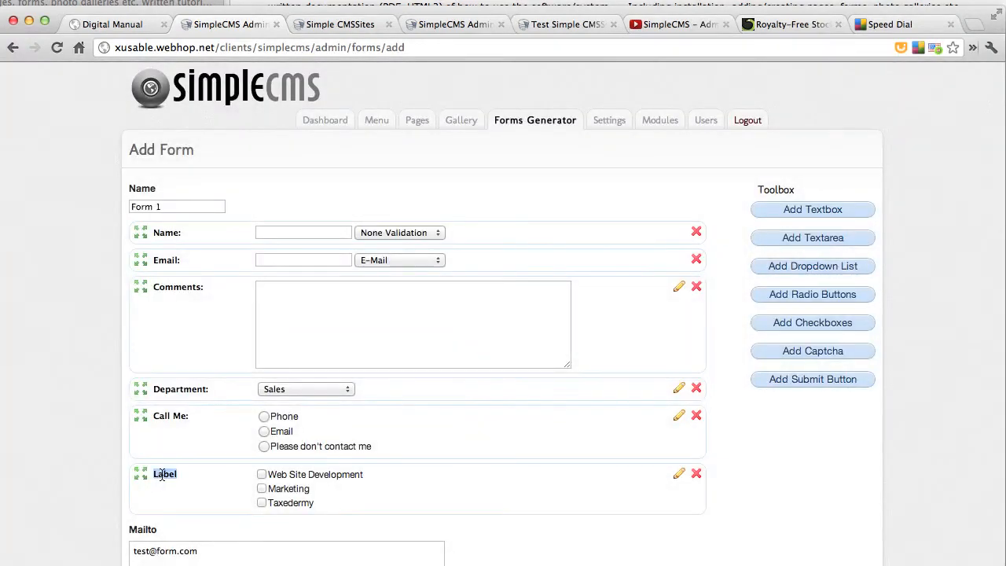
pyautogui.write("I'm interest")
pyautogui.press('BackSpace')
pyautogui.press('BackSpace')
pyautogui.write('sted in:')
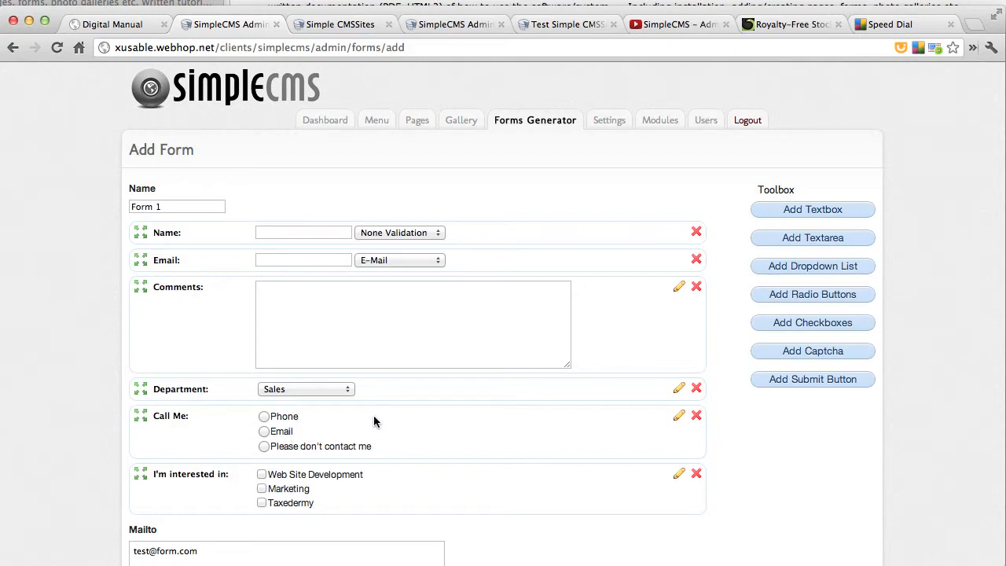
# Add a textbox labelled "Phone:" and move it directly below the Email field
pyautogui.click(855, 213)
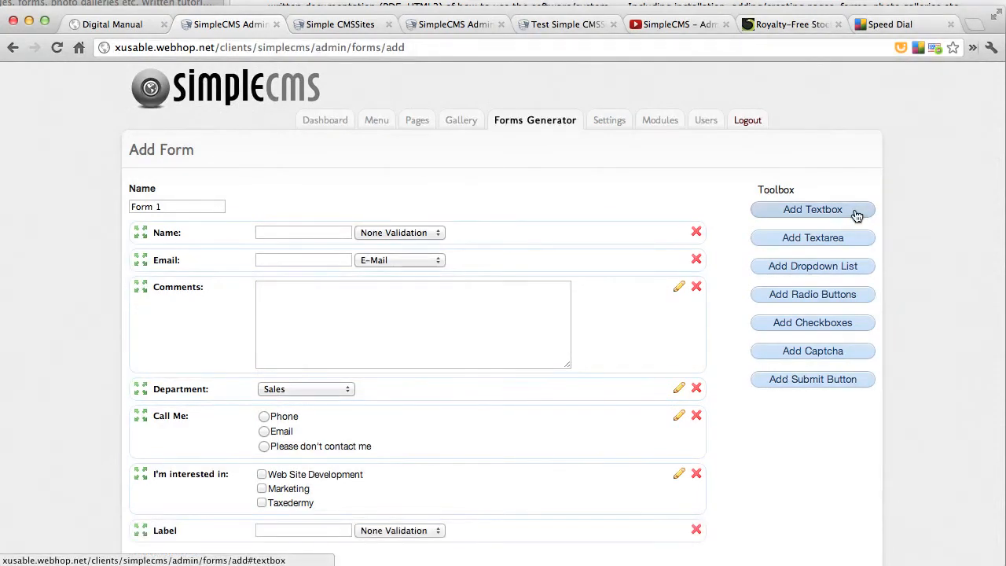
pyautogui.click(162, 531)
pyautogui.write('Phone:')
pyautogui.moveTo(140, 535); pyautogui.dragTo(135, 293)
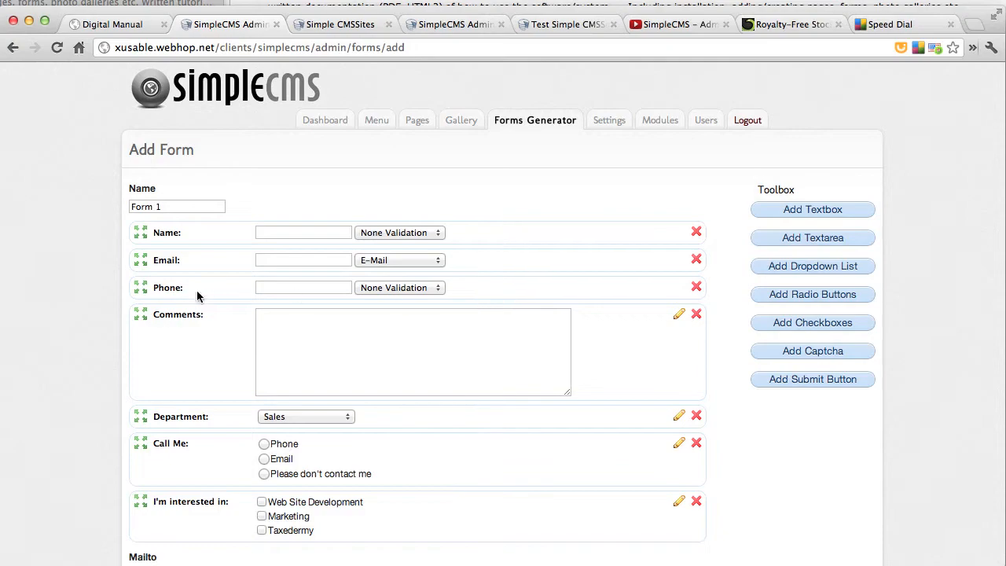
# Add a captcha at the end of the form and label it "Please enter the characters shown"
pyautogui.scroll(-2, 235, 488)
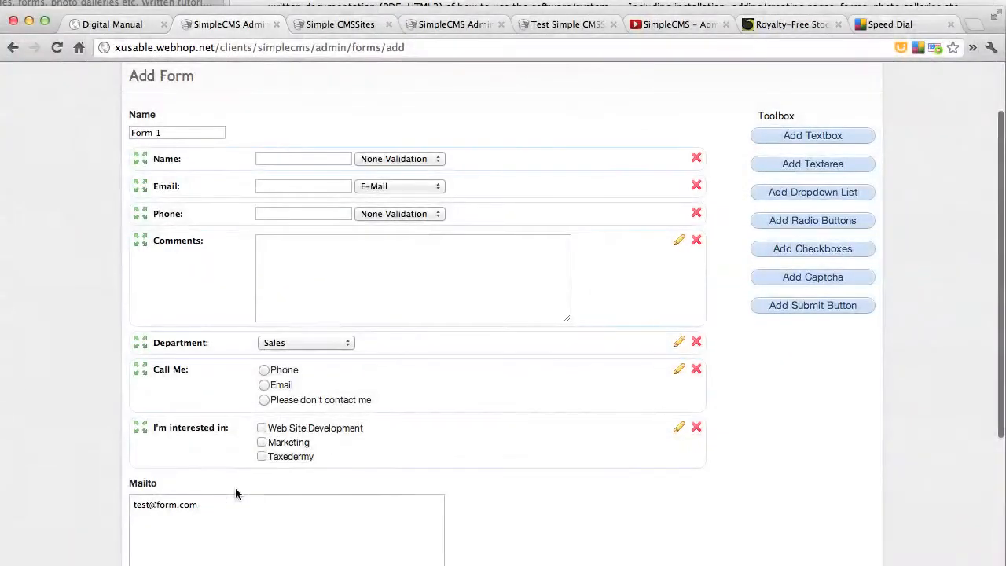
pyautogui.scroll(-4, 636, 412)
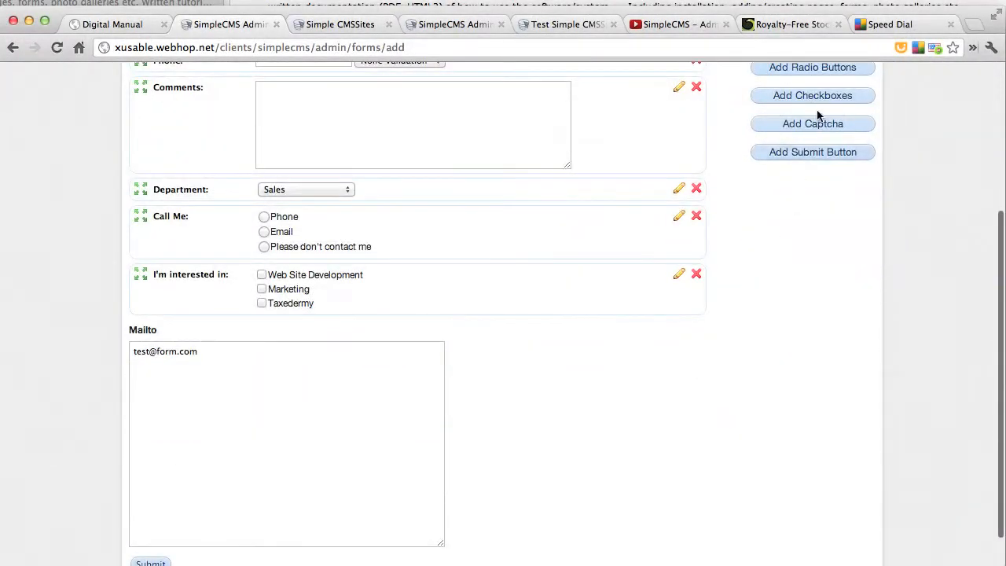
pyautogui.click(817, 128)
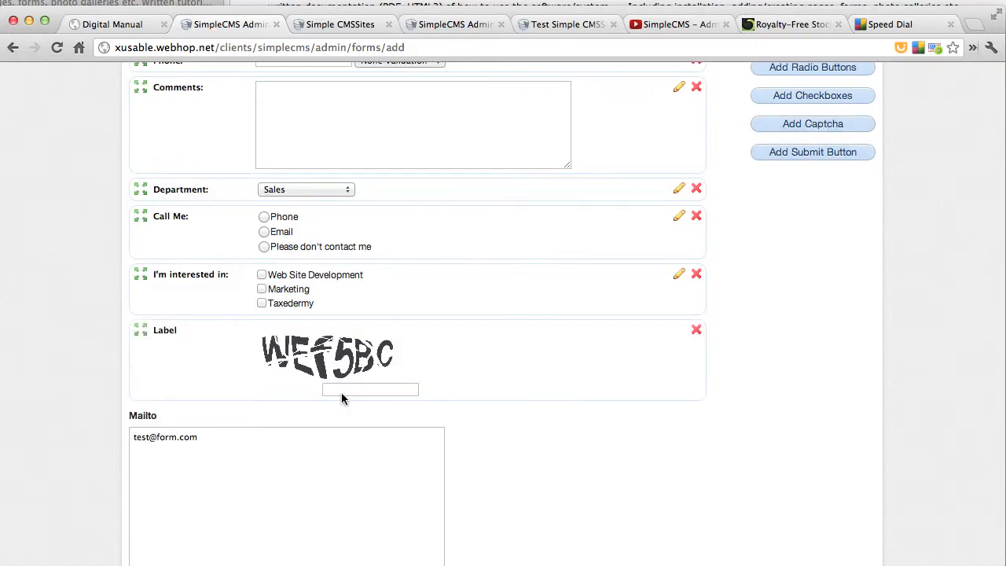
pyautogui.doubleClick(166, 330)
pyautogui.write('Ple')
pyautogui.write('ase enter the char')
pyautogui.write('acters Shown')
pyautogui.press('BackSpace')
pyautogui.press('BackSpace')
pyautogui.press('BackSpace')
pyautogui.press('BackSpace')
pyautogui.press('BackSpace')
pyautogui.write('shown')
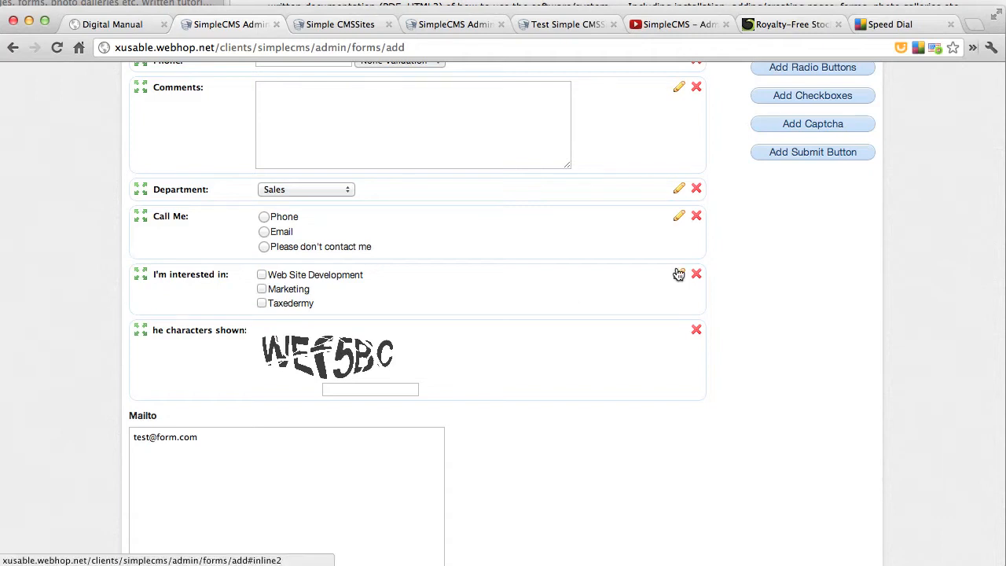
# Add a submit button, keeping its name "Submit", and save the form
pyautogui.click(814, 154)
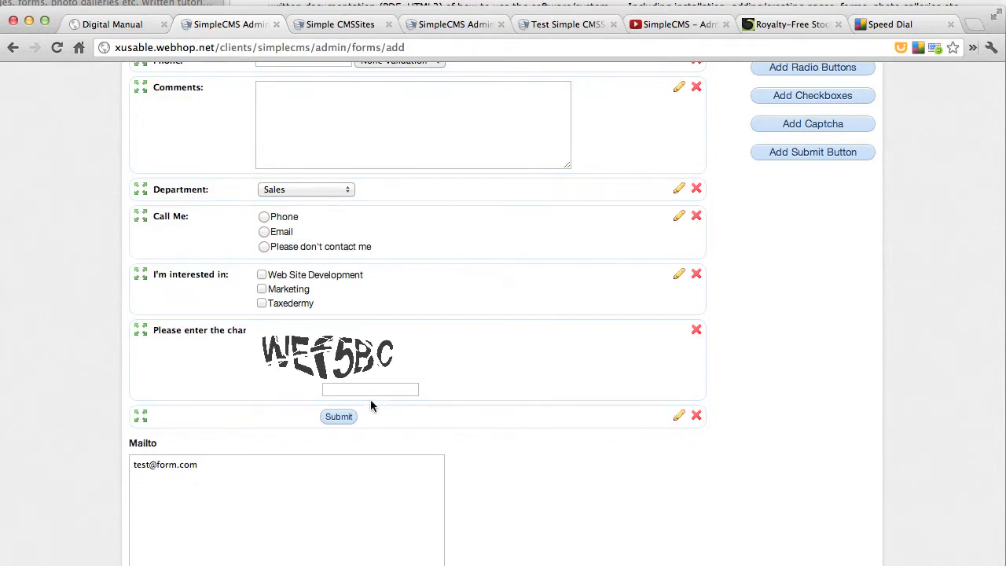
pyautogui.click(677, 416)
pyautogui.click(559, 280)
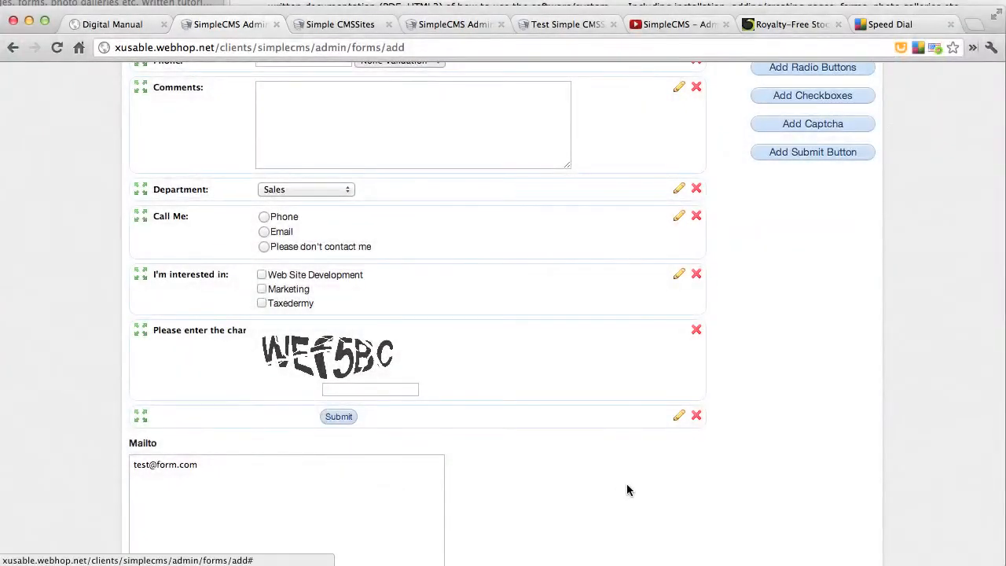
pyautogui.scroll(-4, 627, 483)
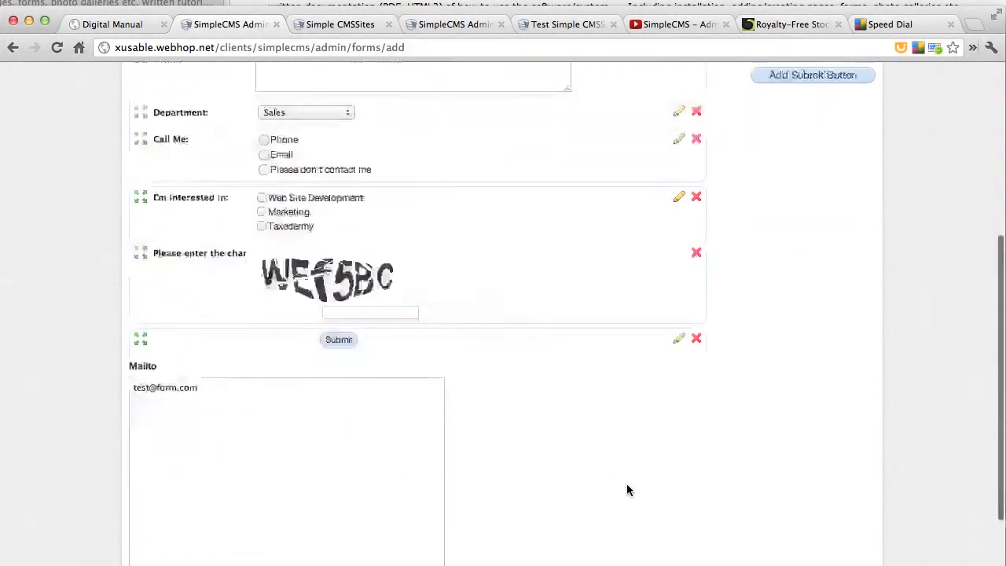
pyautogui.click(141, 522)
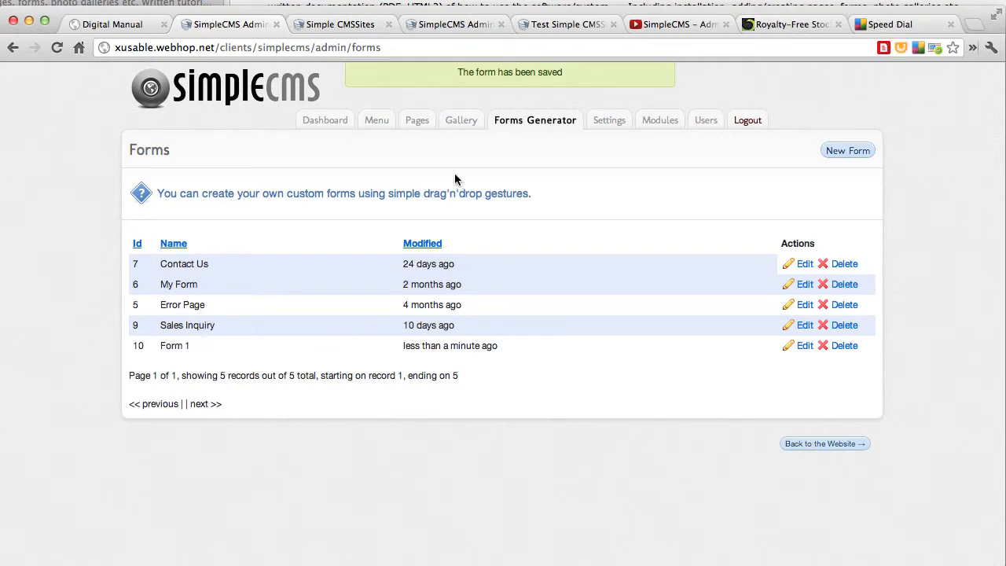
# Open Page 2 for editing and insert a Forms Generator SmartTag below the Quick Start text
pyautogui.click(417, 127)
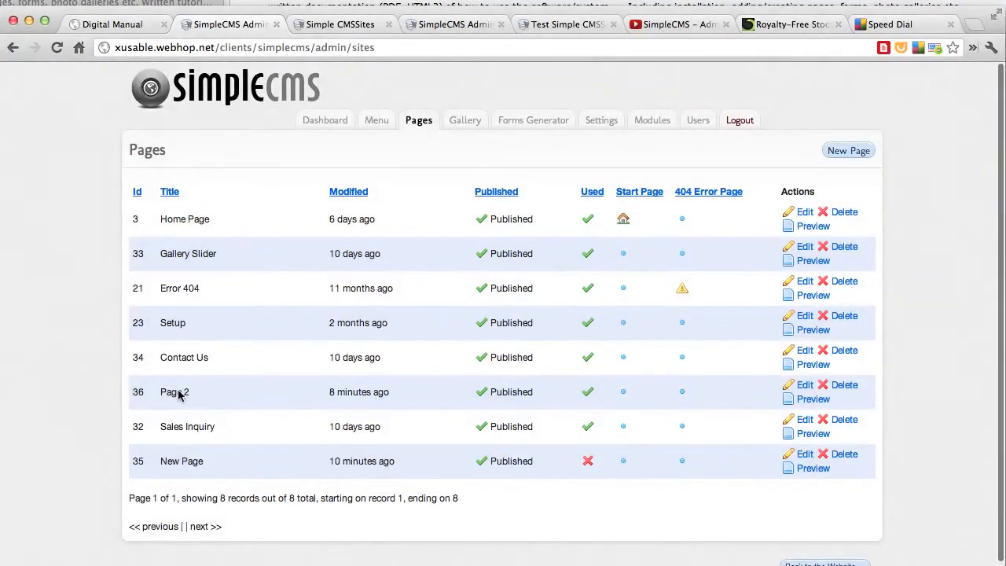
pyautogui.click(805, 385)
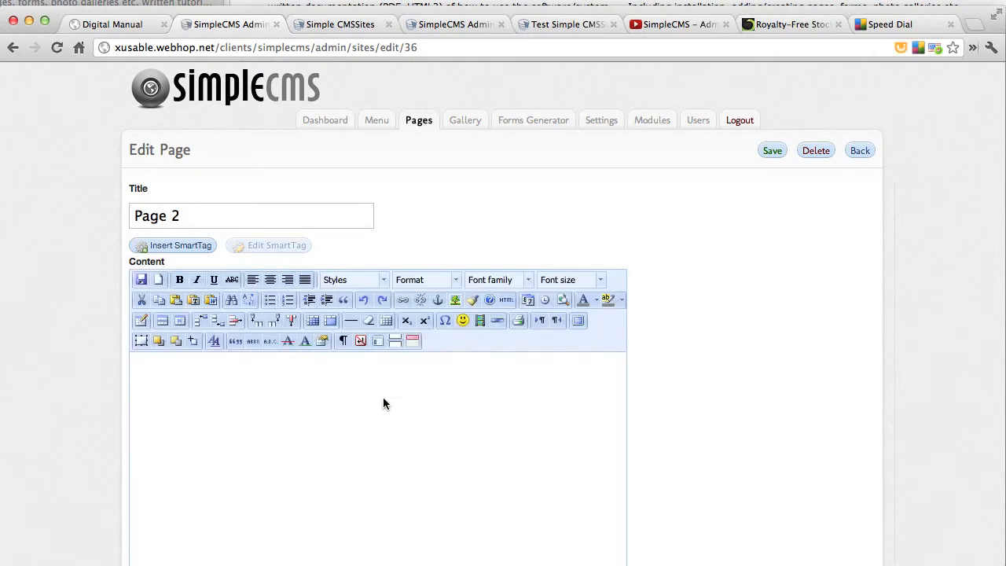
pyautogui.scroll(-1, 524, 505)
pyautogui.click(555, 493)
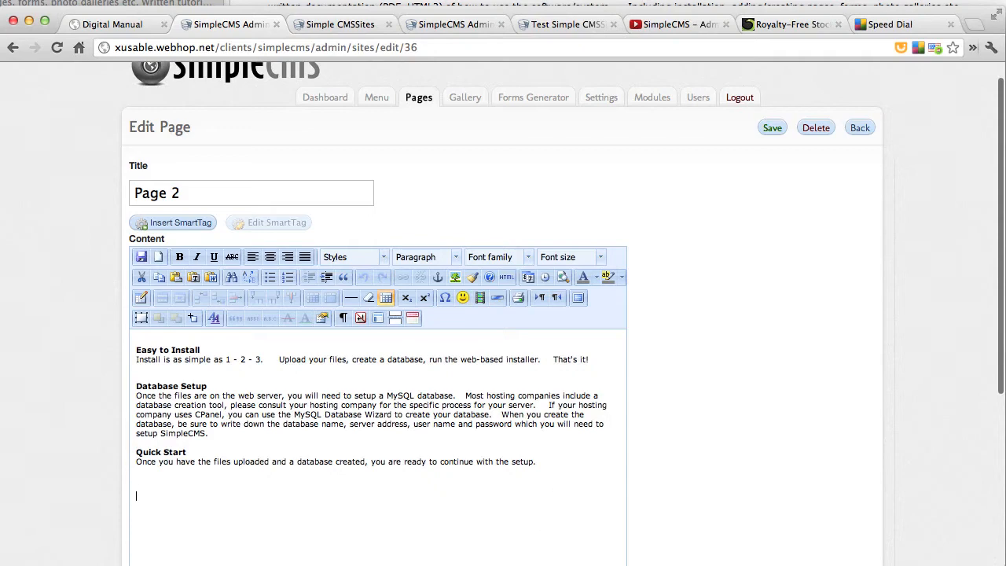
pyautogui.click(181, 224)
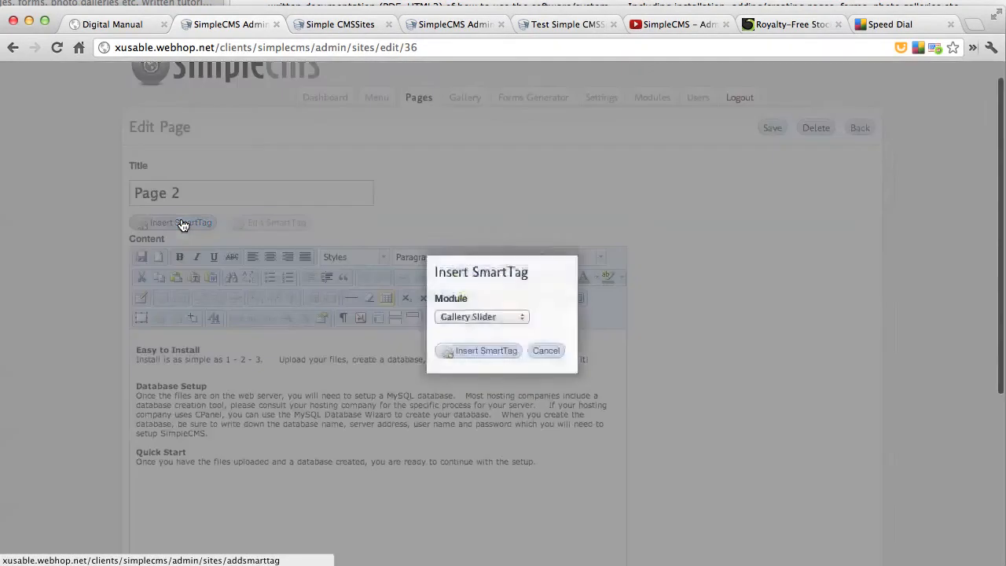
pyautogui.click(490, 318)
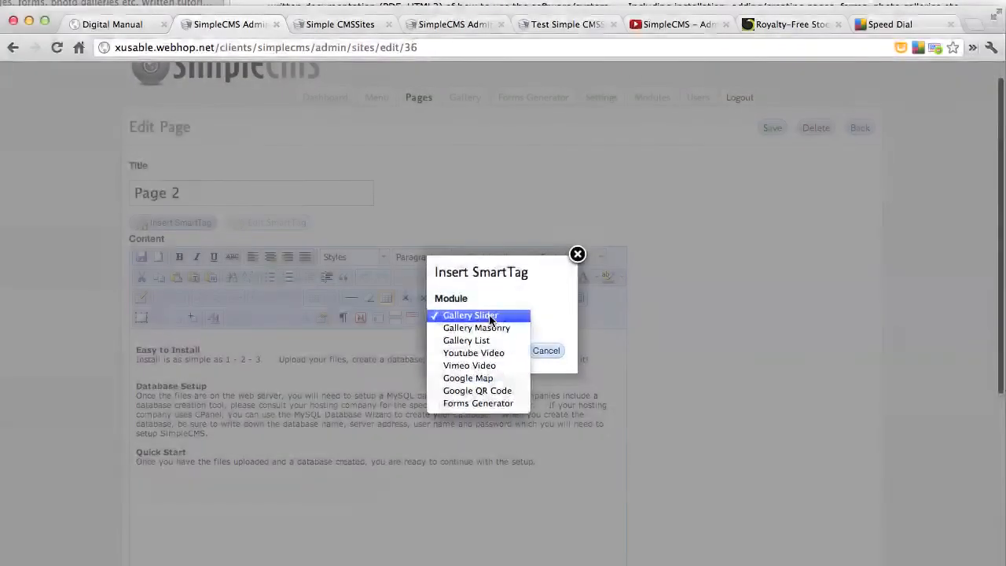
pyautogui.click(489, 402)
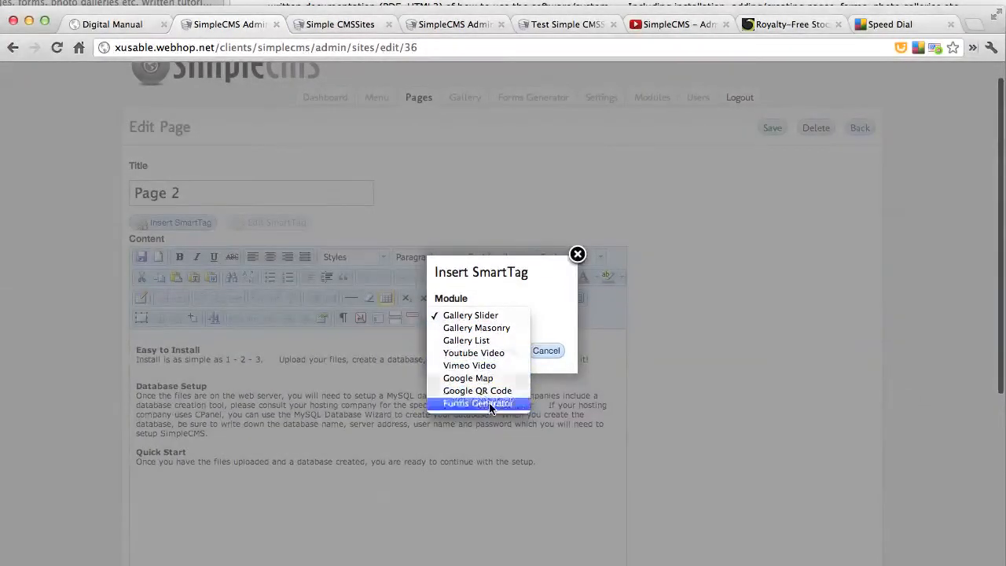
pyautogui.click(484, 354)
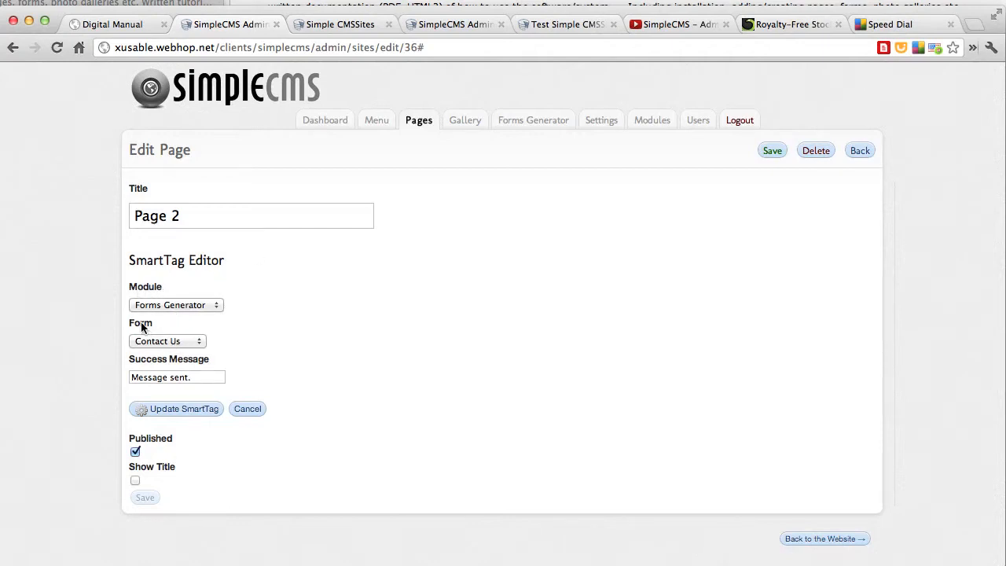
# Set the SmartTag's form to Form 1, update the SmartTag and save the page
pyautogui.click(172, 341)
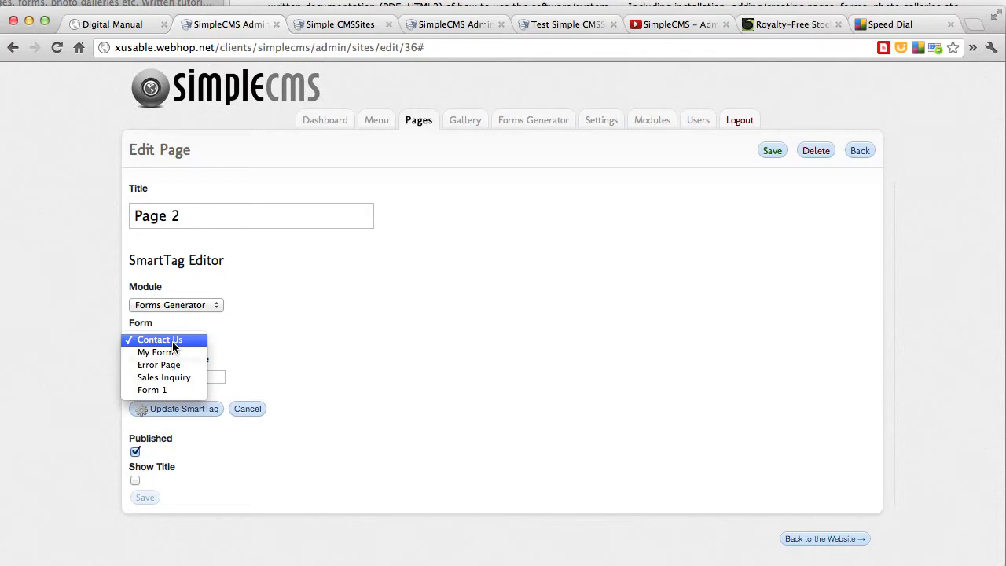
pyautogui.click(164, 390)
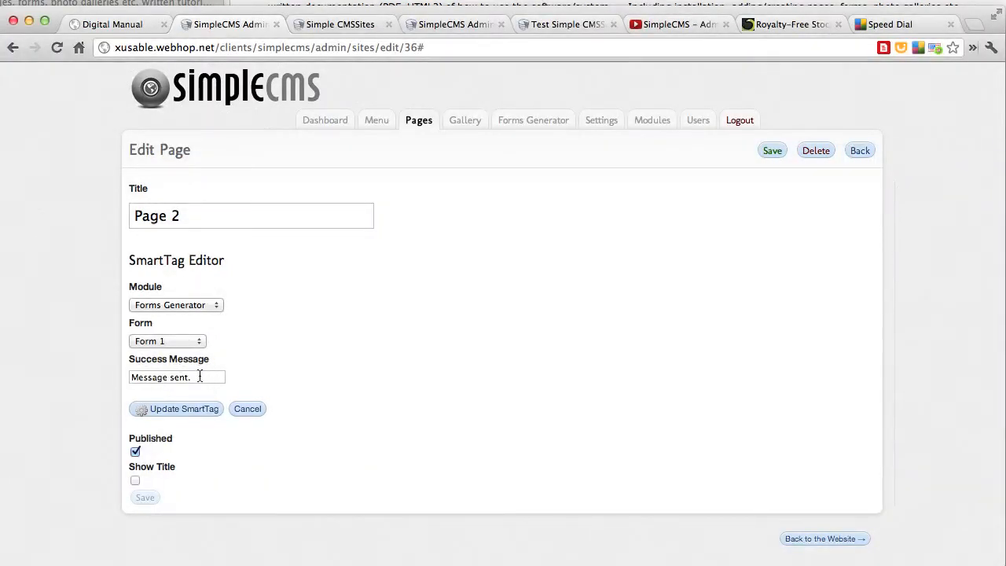
pyautogui.click(168, 409)
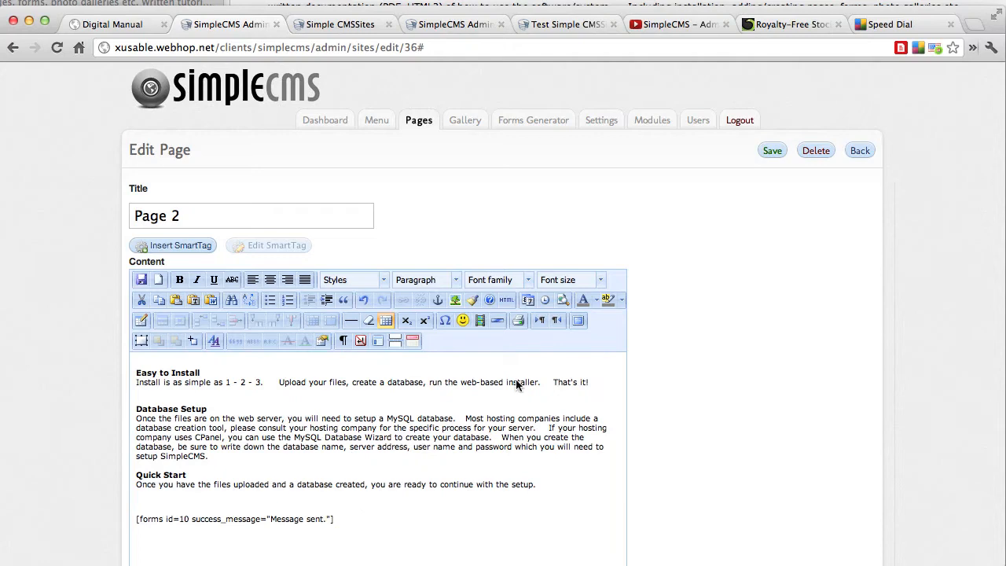
pyautogui.click(774, 151)
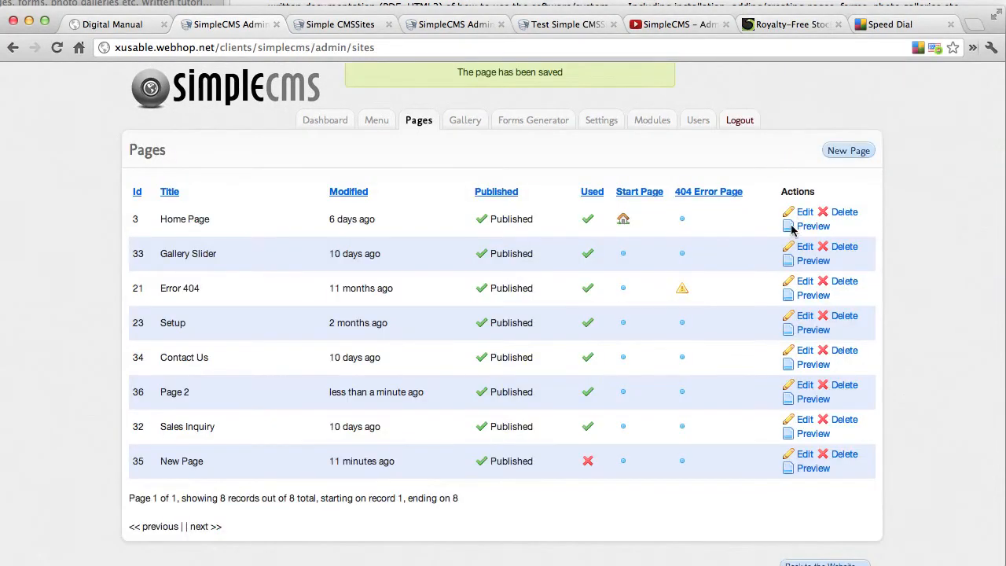
# Return to the website, open Page 2 and examine the embedded form down to its submit button
pyautogui.scroll(-1, 812, 361)
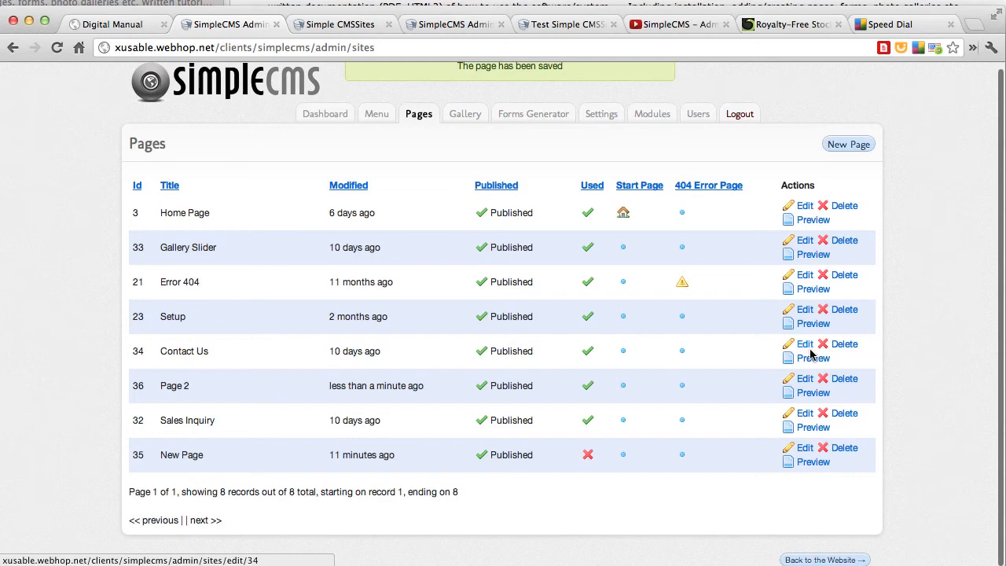
pyautogui.click(804, 560)
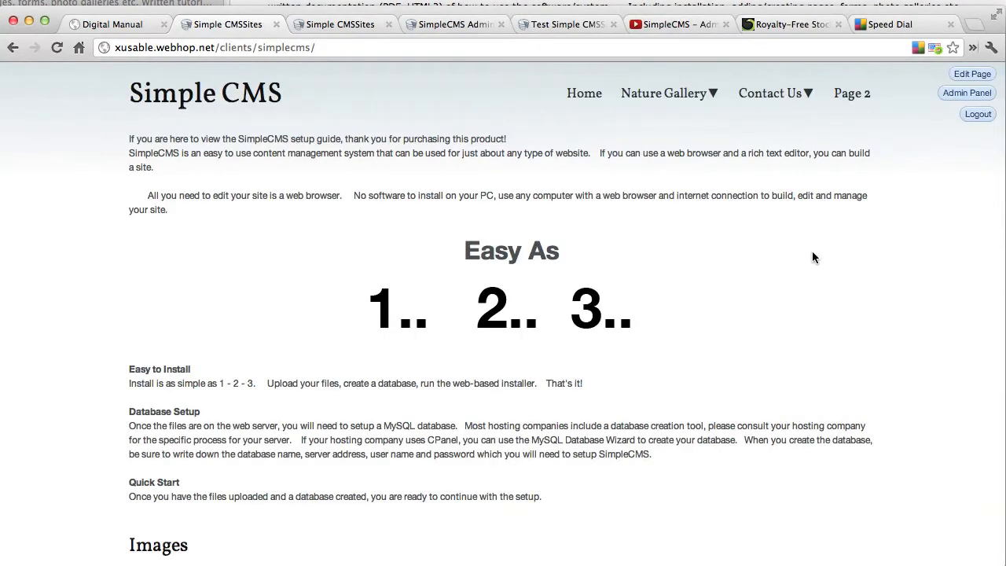
pyautogui.click(851, 94)
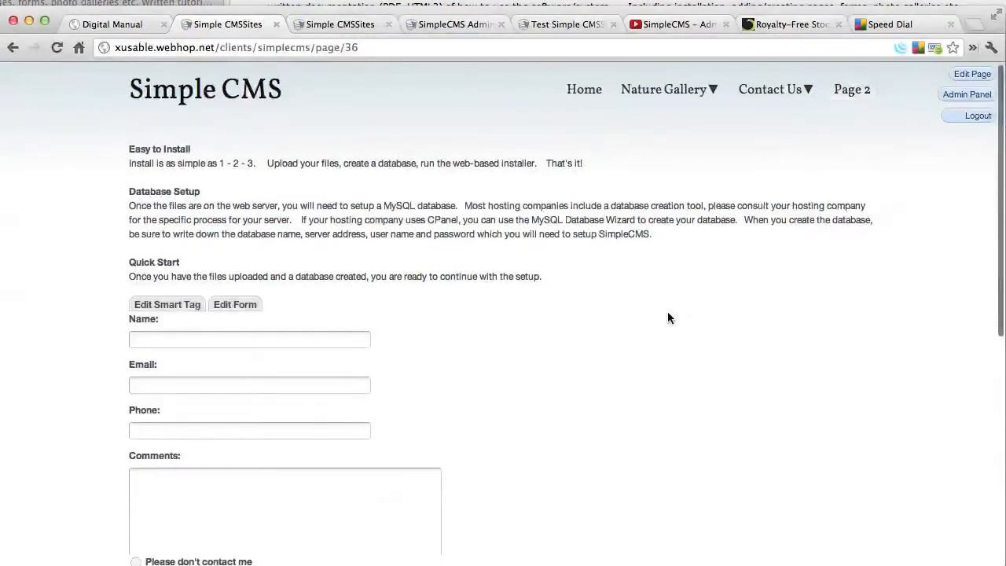
pyautogui.scroll(-5, 667, 317)
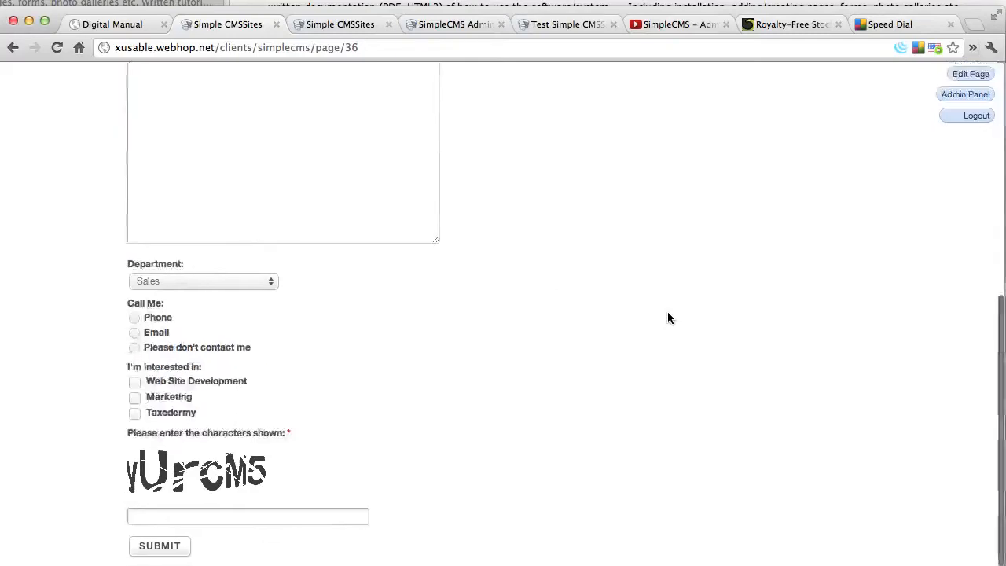
pyautogui.rightClick(272, 276)
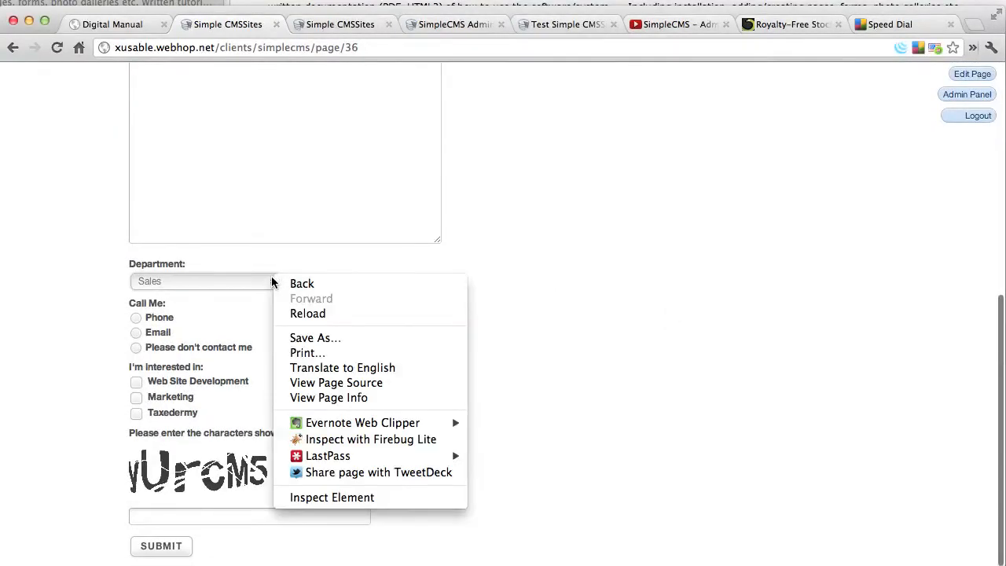
pyautogui.click(192, 310)
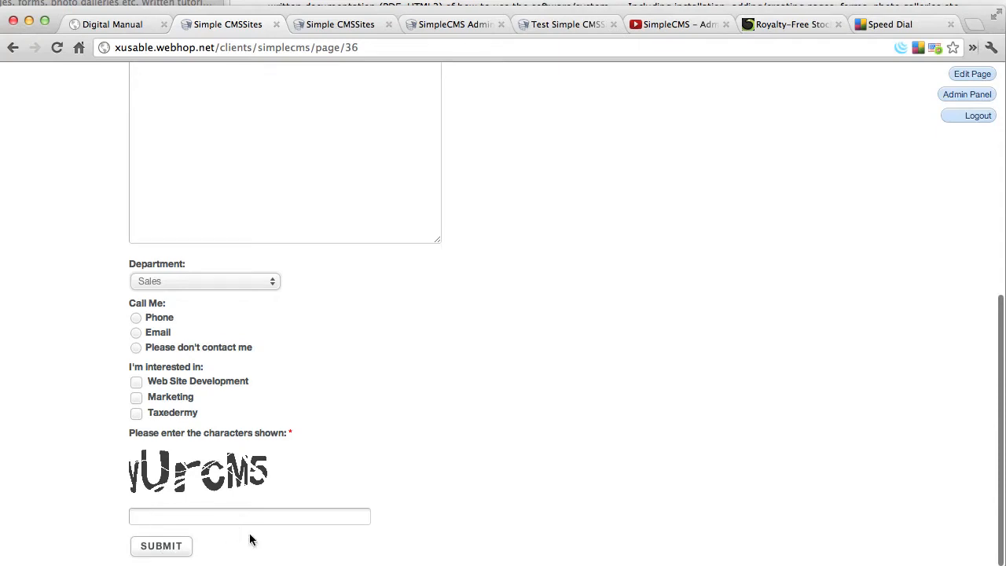
pyautogui.scroll(10, 547, 456)
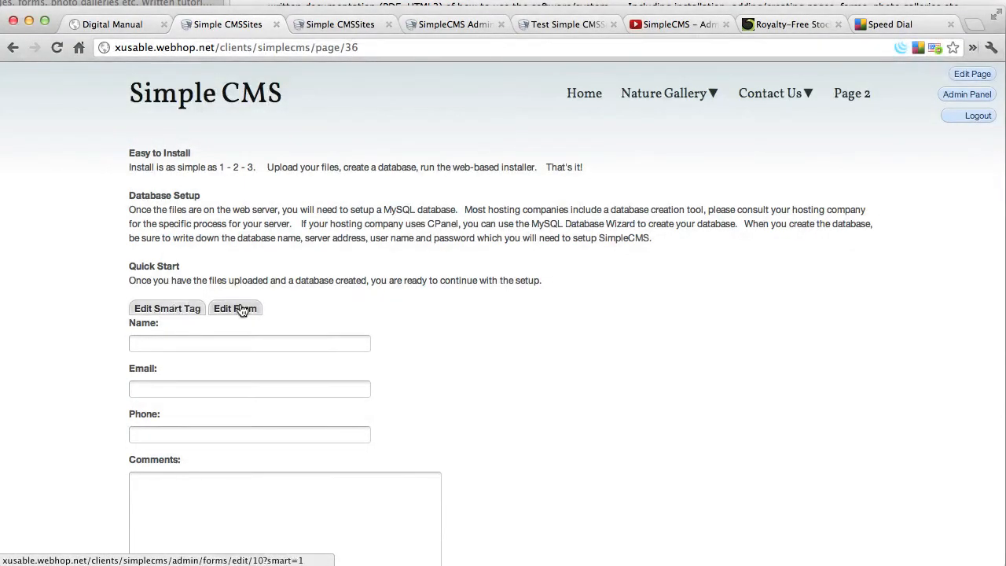
# View the form's editor from Page 2, go back to Page 2 and open the embedded form's SmartTag for editing
pyautogui.click(241, 310)
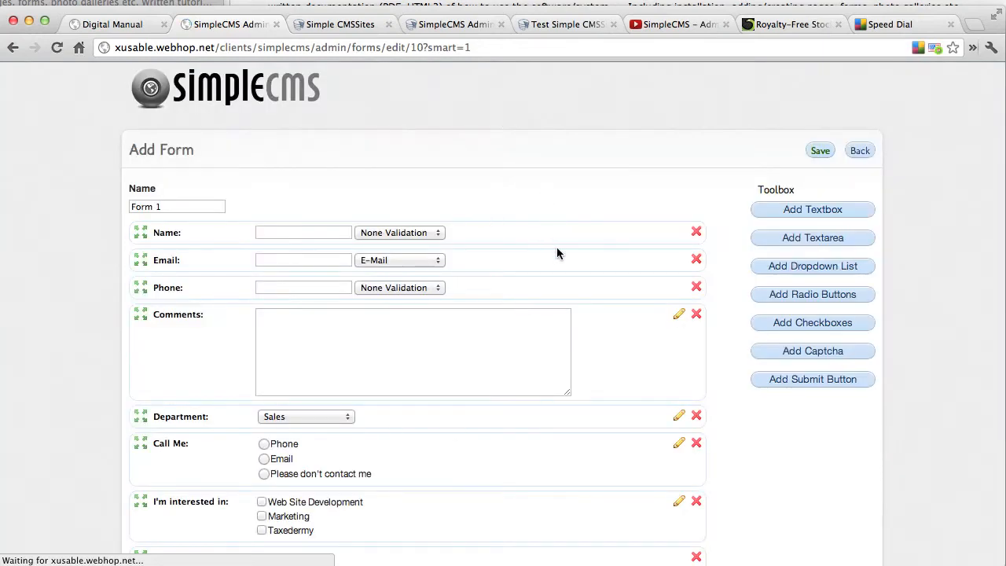
pyautogui.click(860, 150)
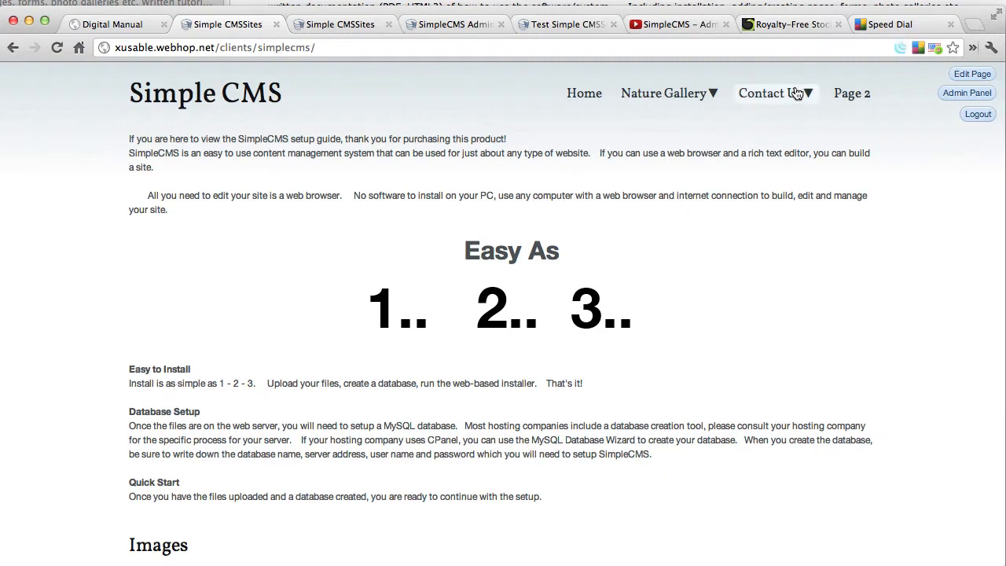
pyautogui.click(855, 97)
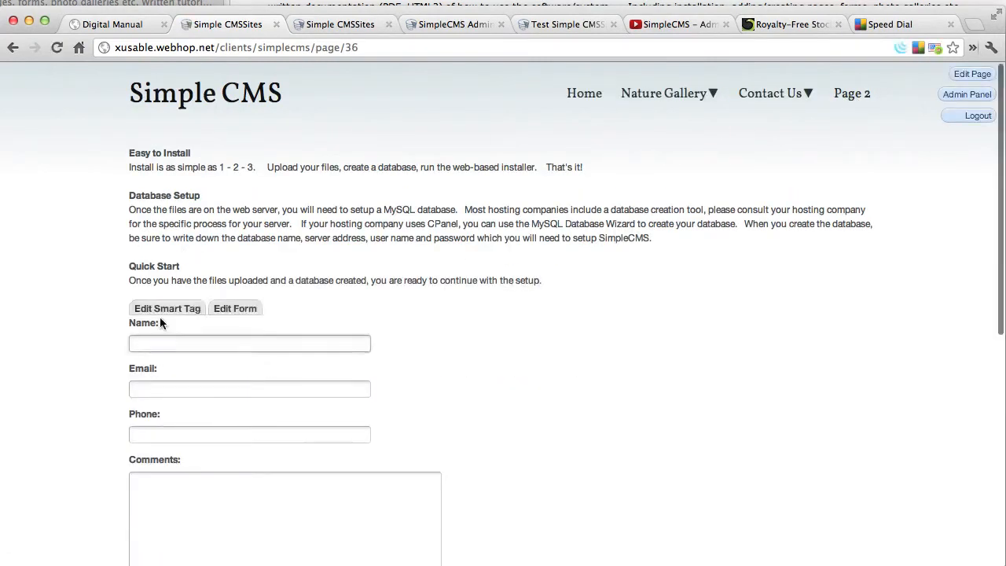
pyautogui.click(156, 309)
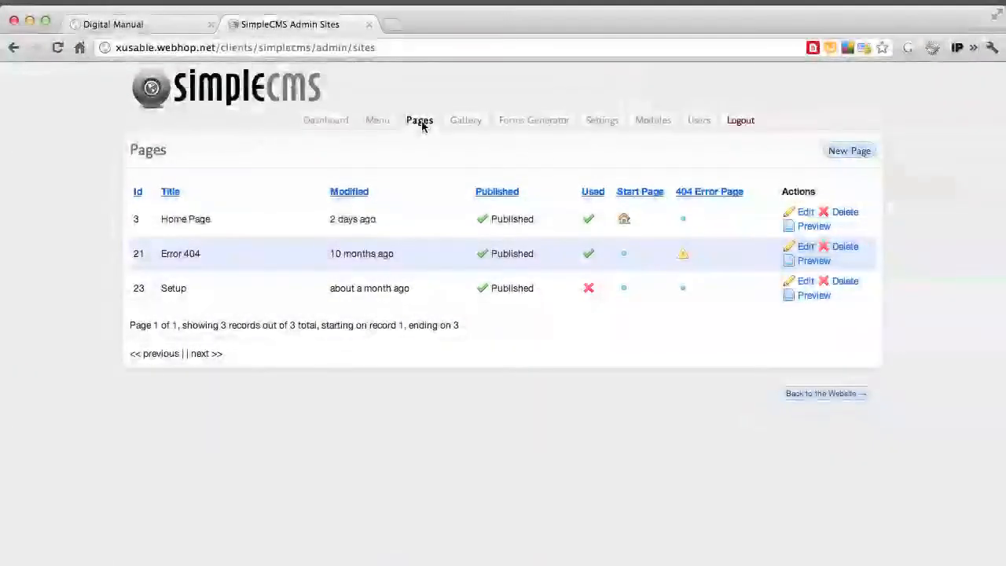
# Create and save a new gallery named "Landscapes" and open its image view
pyautogui.click(468, 123)
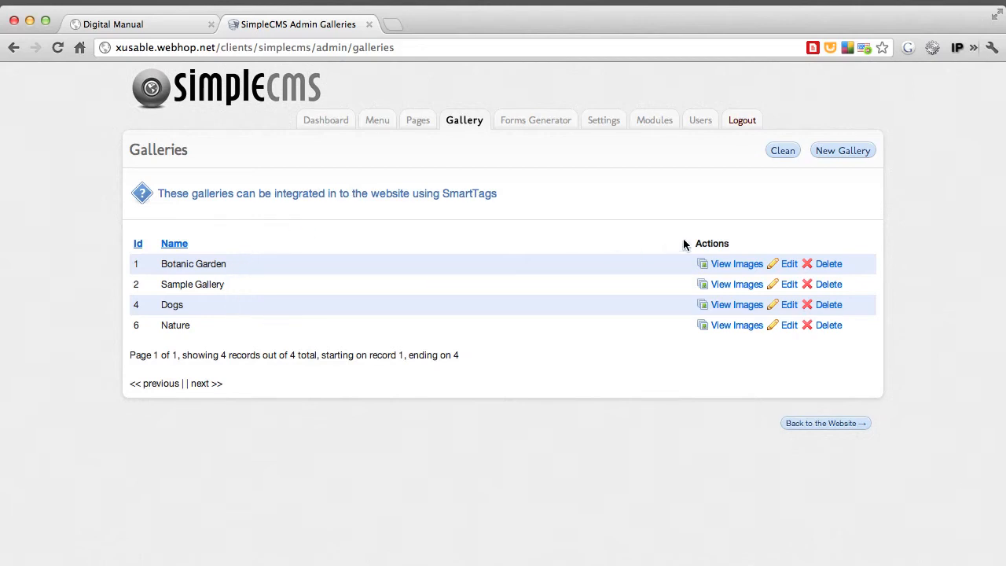
pyautogui.click(853, 151)
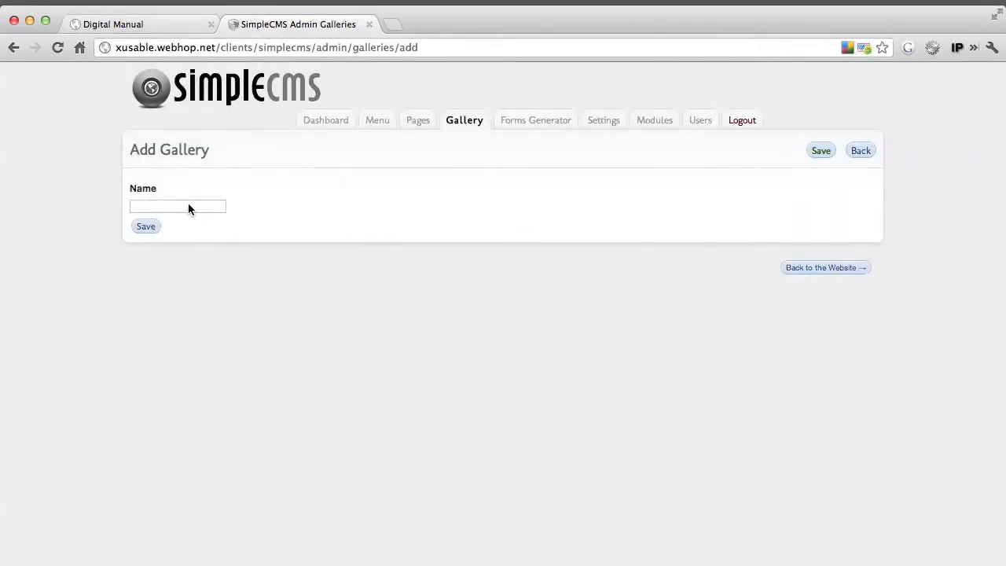
pyautogui.click(189, 206)
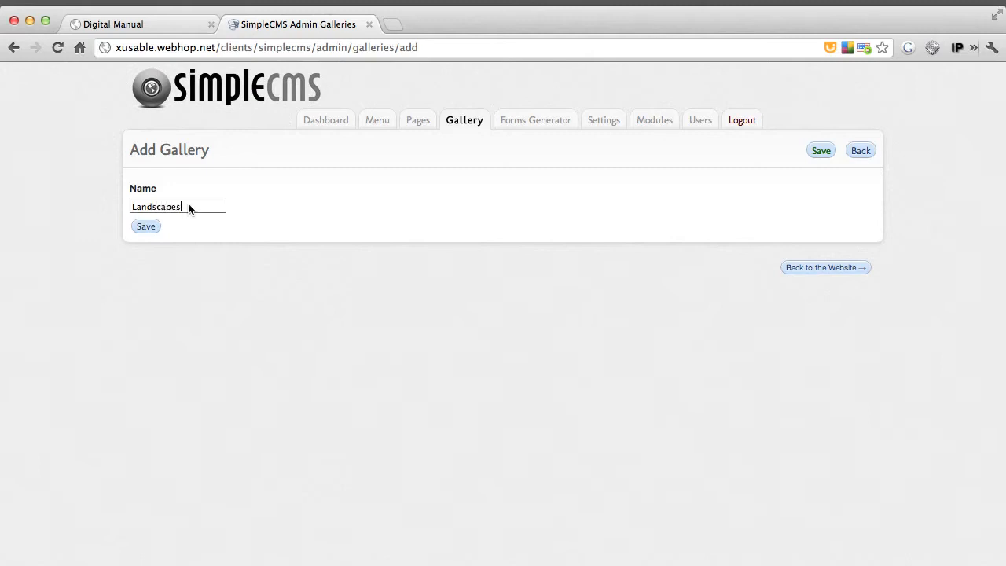
pyautogui.click(138, 227)
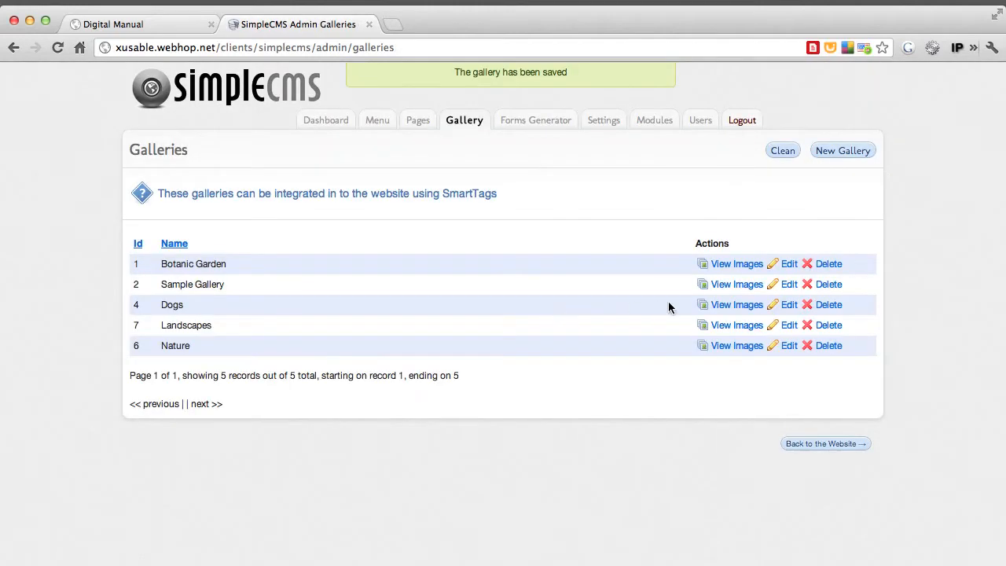
pyautogui.click(729, 325)
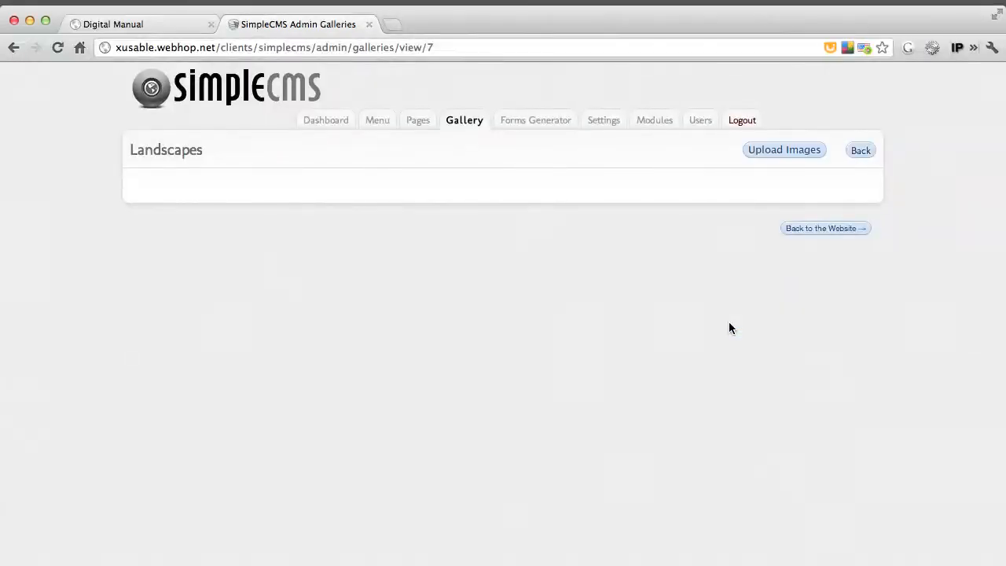
# Try to upload the consecutive files from IMG_0203.JPG through IMG_0194.JPG in the size-sorted Landscapes folder to the gallery
pyautogui.click(784, 150)
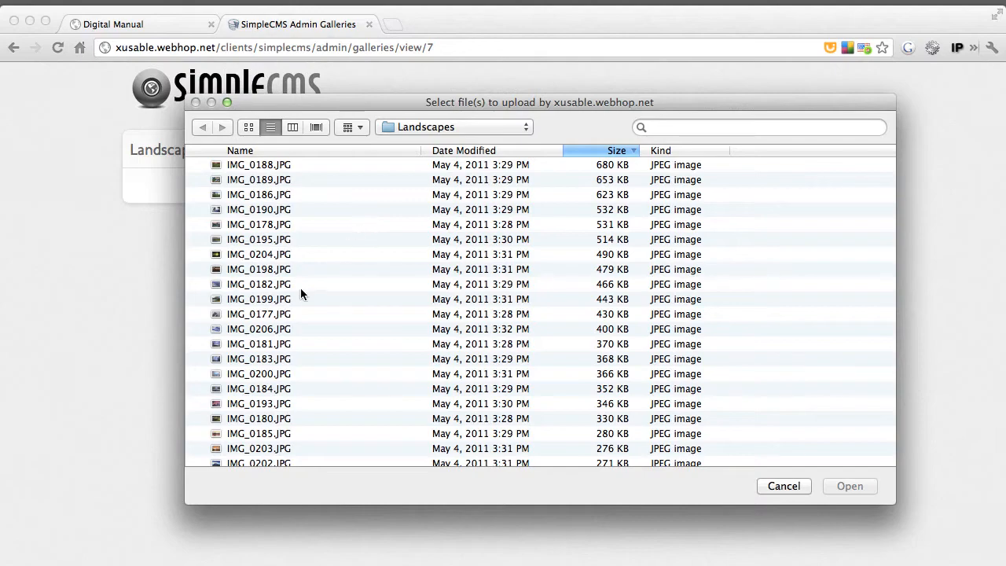
pyautogui.scroll(-5, 300, 289)
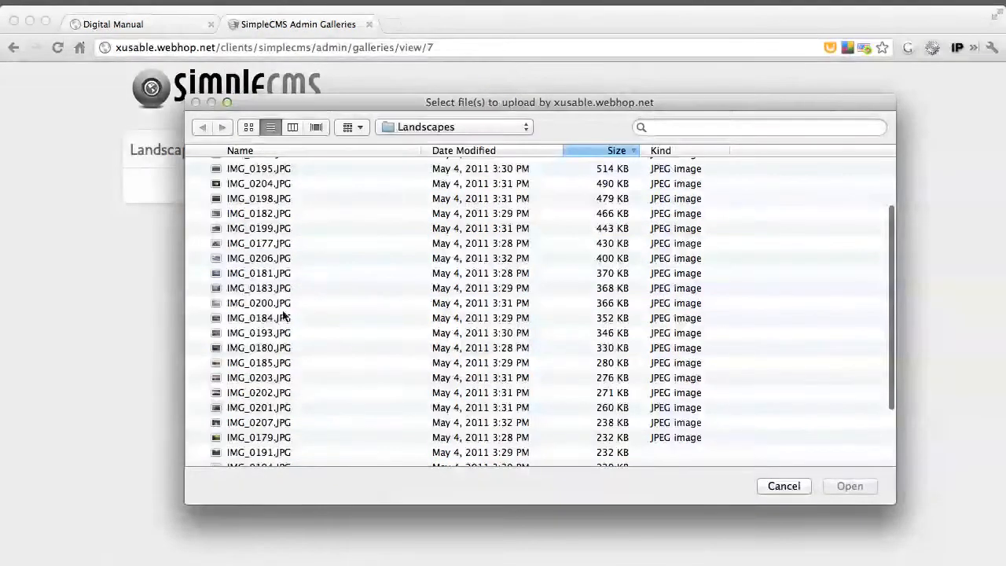
pyautogui.scroll(-2, 236, 330)
pyautogui.click(240, 342)
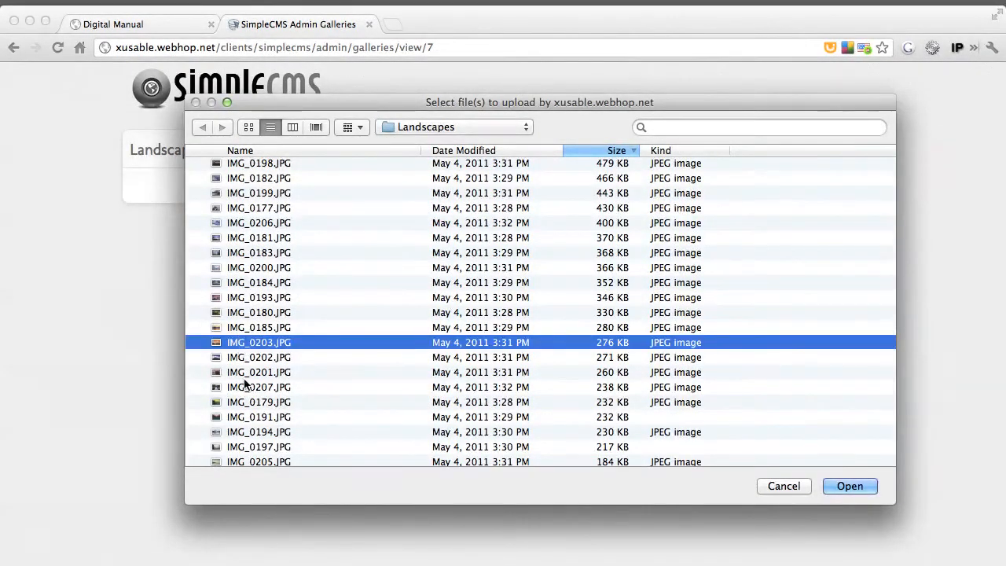
pyautogui.keyDown('shift'); pyautogui.click(247, 404); pyautogui.keyUp('shift')
pyautogui.keyDown('shift'); pyautogui.click(250, 432); pyautogui.keyUp('shift')
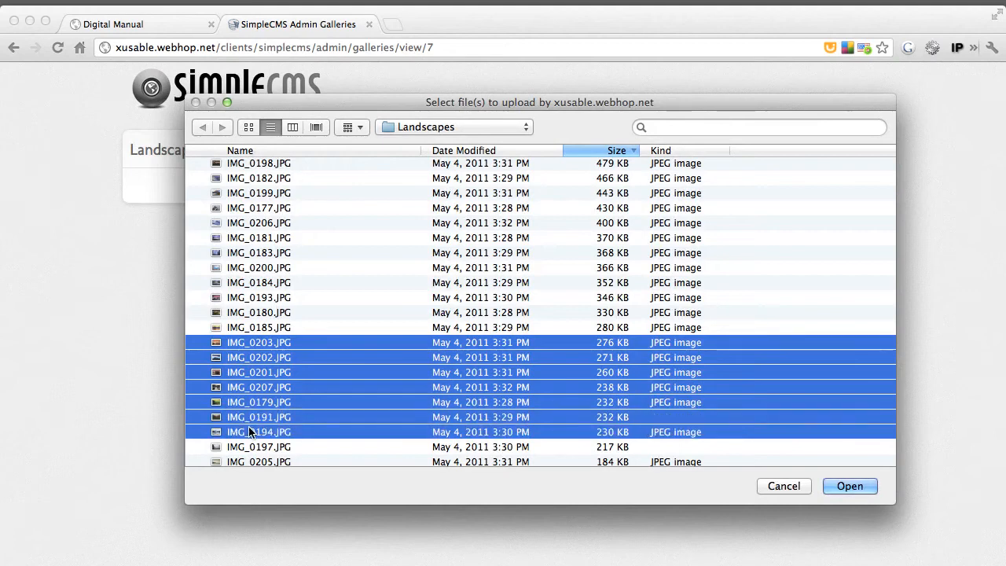
pyautogui.click(845, 488)
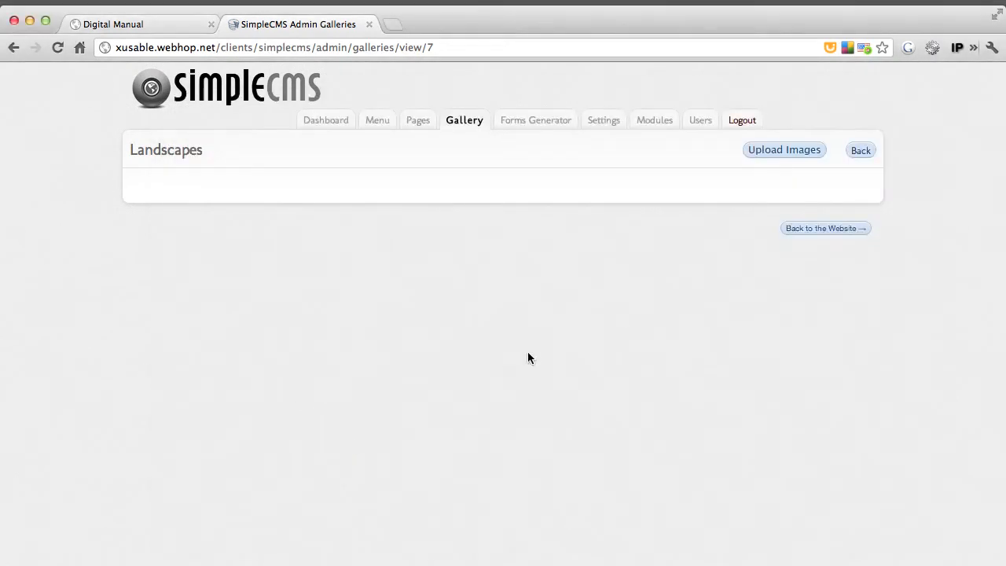
# Upload the consecutive files from IMG_0202.JPG through IMG_0205.JPG in the size-sorted Landscapes folder to the Landscapes gallery
pyautogui.click(784, 150)
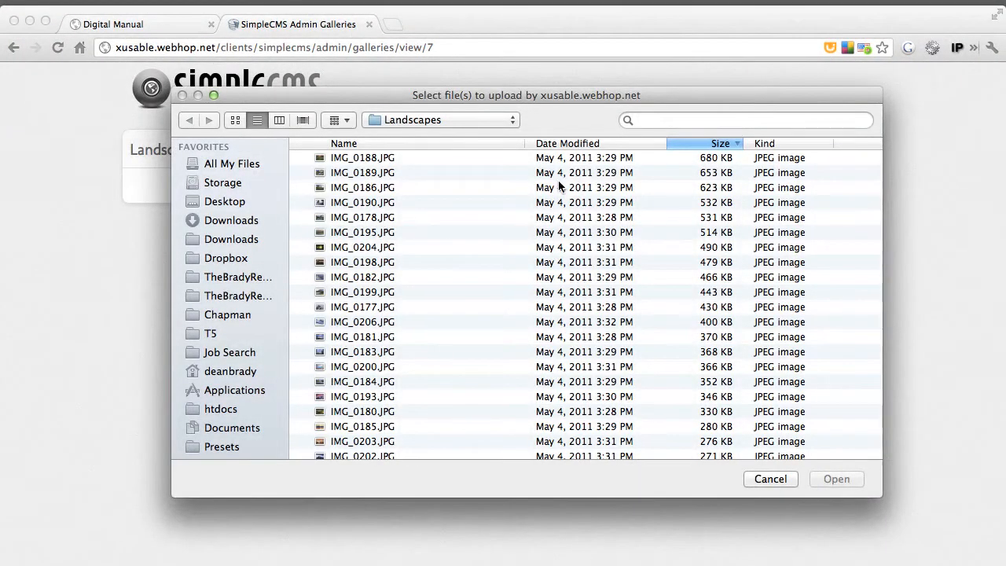
pyautogui.scroll(-5, 389, 314)
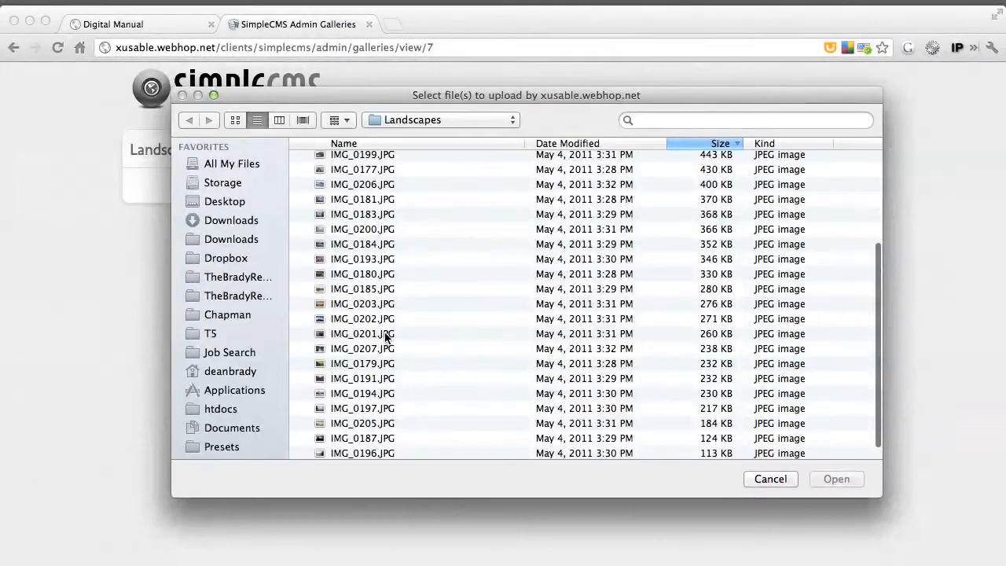
pyautogui.click(370, 319)
pyautogui.keyDown('shift'); pyautogui.click(359, 423); pyautogui.keyUp('shift')
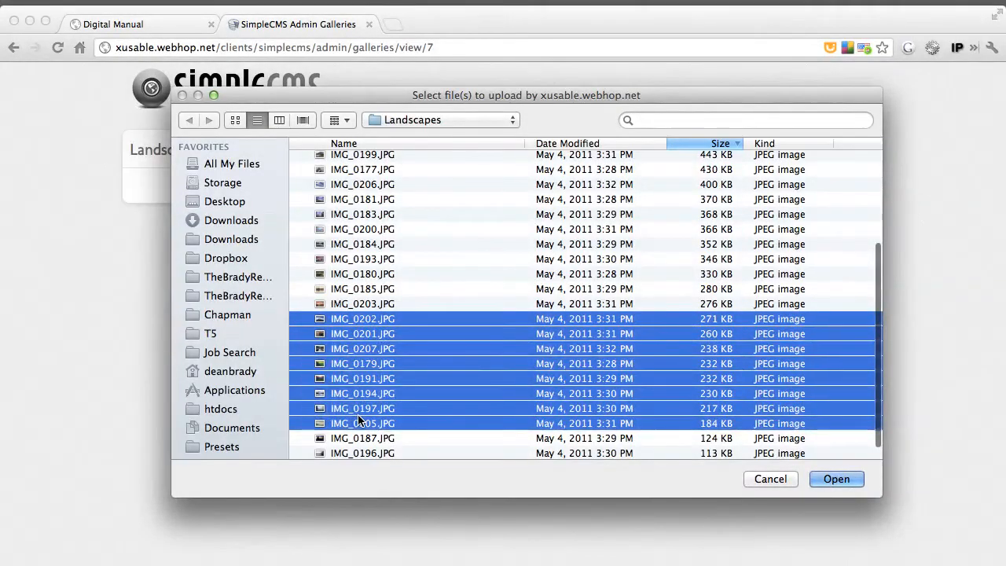
pyautogui.click(820, 475)
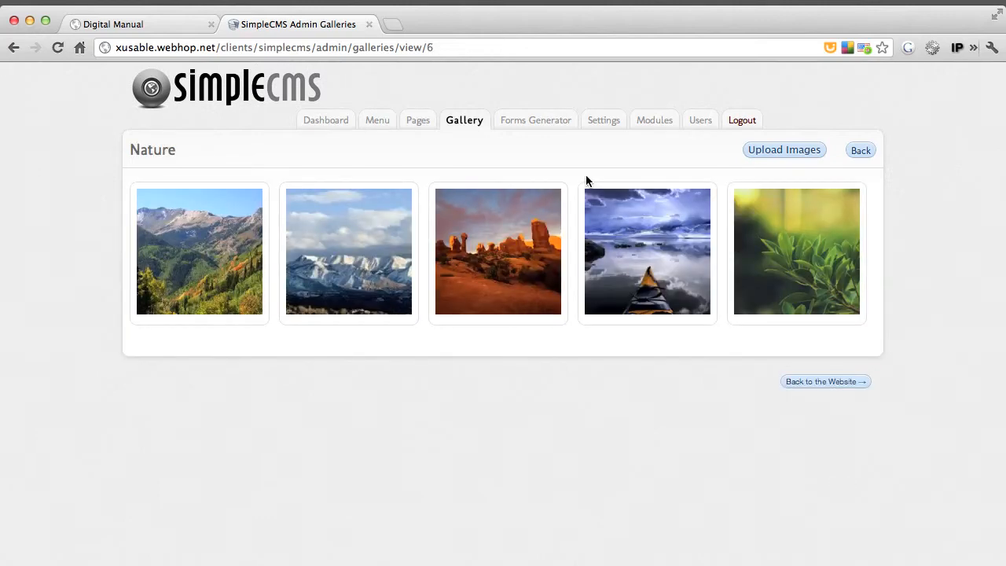
# Edit the kayak lake photo's information in the Nature gallery, naming it "Water Picture" and pasting the copied text as its description
pyautogui.moveTo(628, 228)
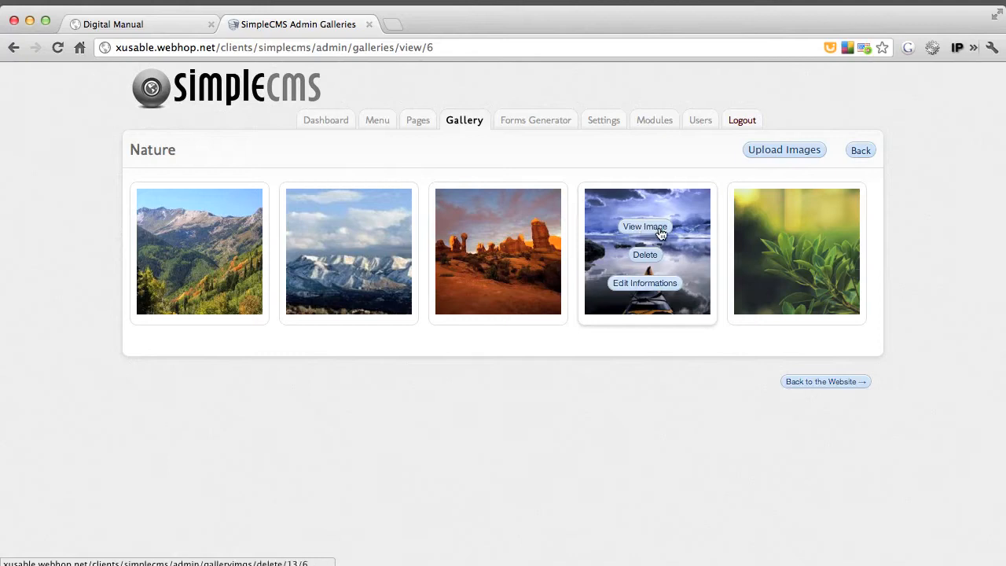
pyautogui.click(634, 283)
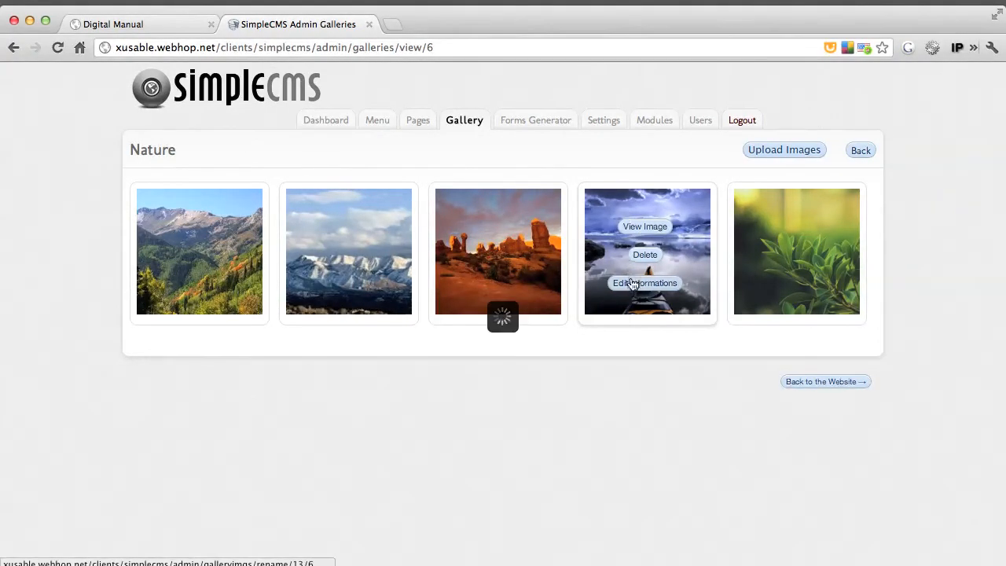
pyautogui.click(396, 263)
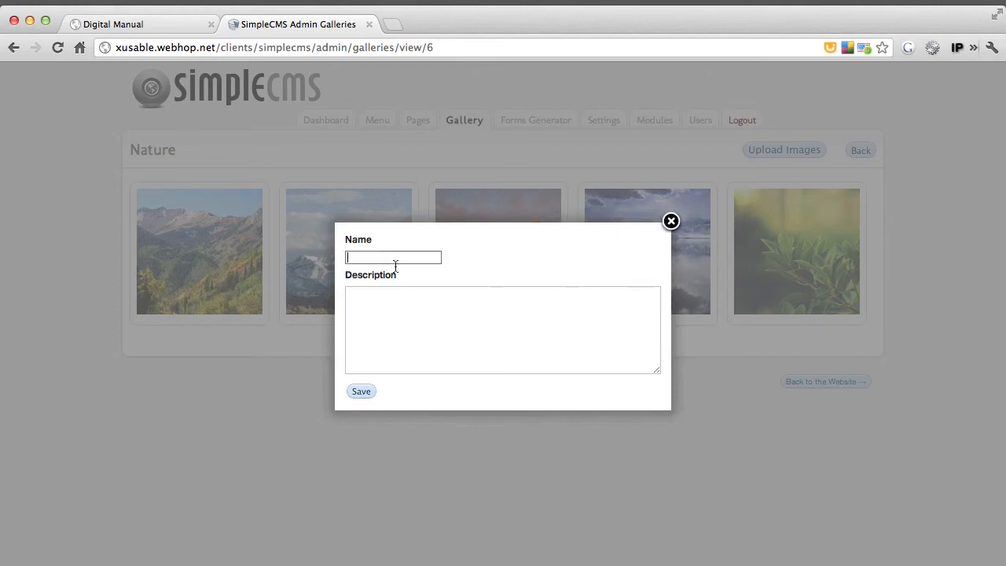
pyautogui.write('Water Picture')
pyautogui.press('Tab')
pyautogui.write('To insert a video into our site, use the Insert Smartag button and choose YouTube Video or Vimeo Video.    [video:yt video_id=KHiEPruyX6k width=600 margin=10]')
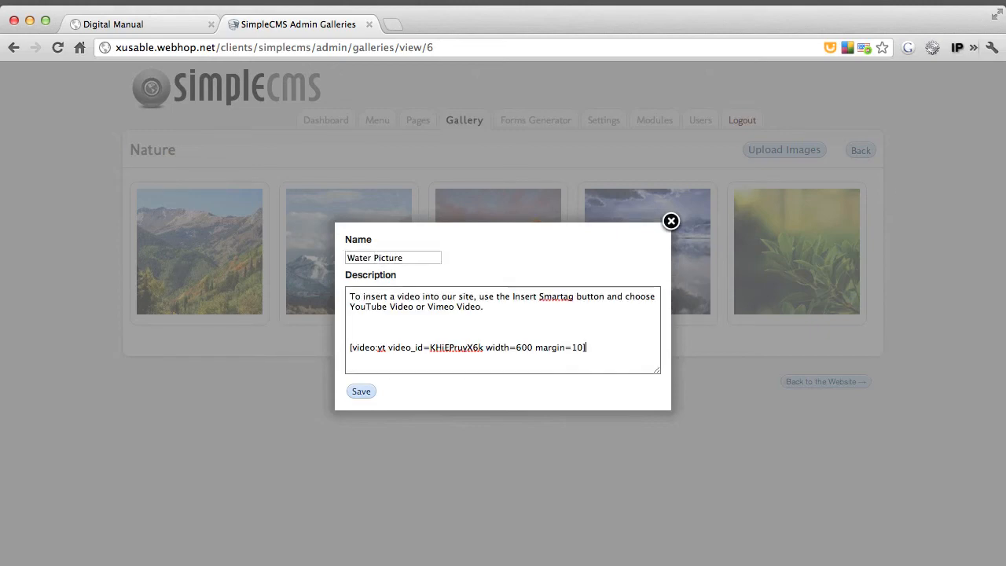
# Remove the video tag from the Water Picture description, keeping only the introductory sentence, and save the image information
pyautogui.keyDown('shift'); pyautogui.click(394, 313); pyautogui.keyUp('shift')
pyautogui.press('BackSpace')
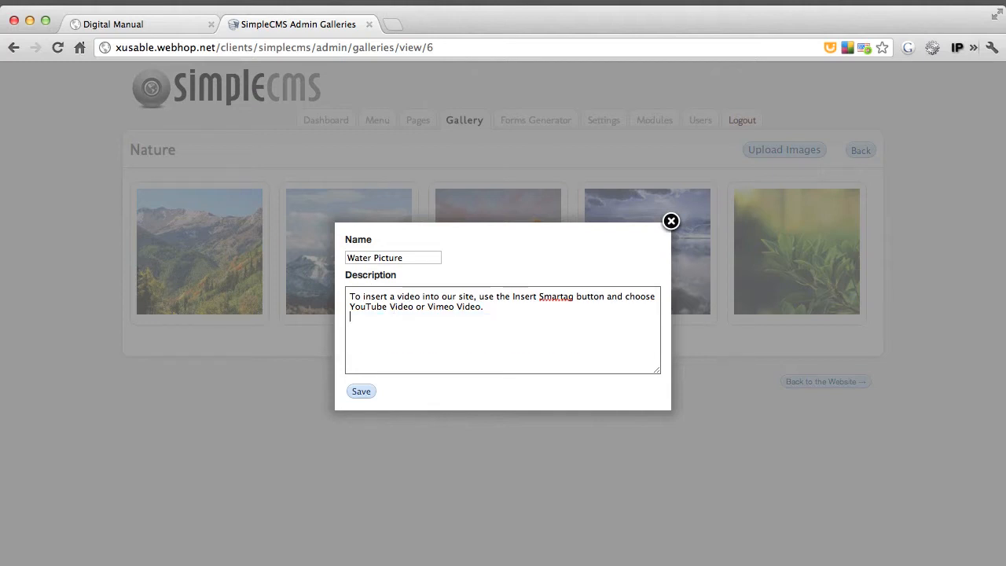
pyautogui.press('Tab')
pyautogui.click(361, 392)
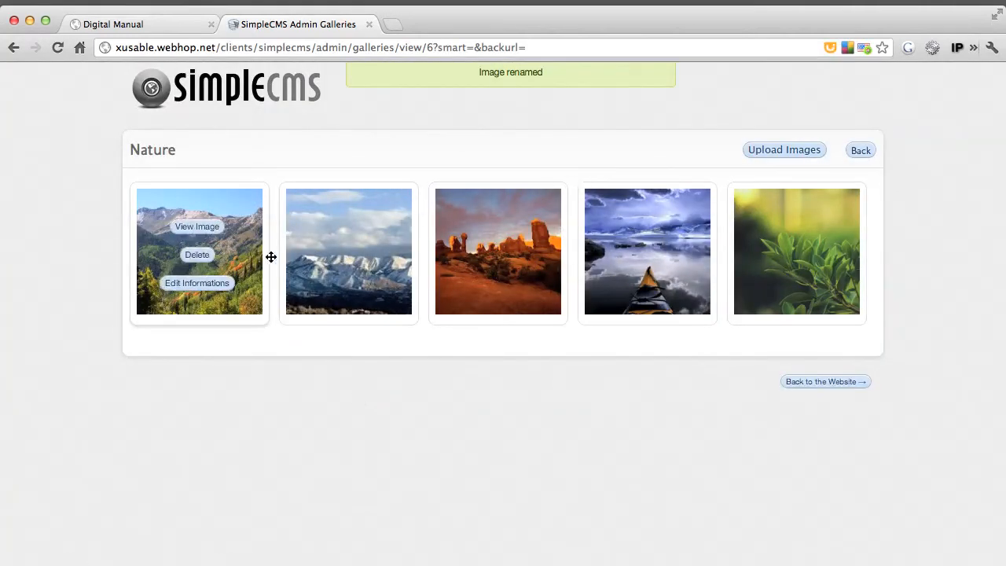
# Edit the green mountain valley photo's information, entering the name "Walley" and pasting the Lorem ipsum text as its description
pyautogui.click(201, 254)
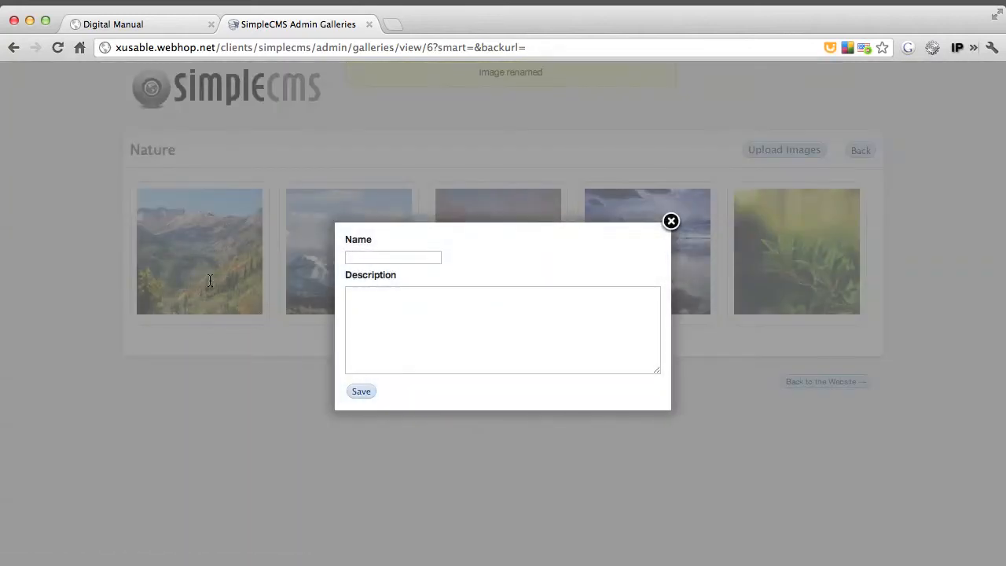
pyautogui.write('Walley')
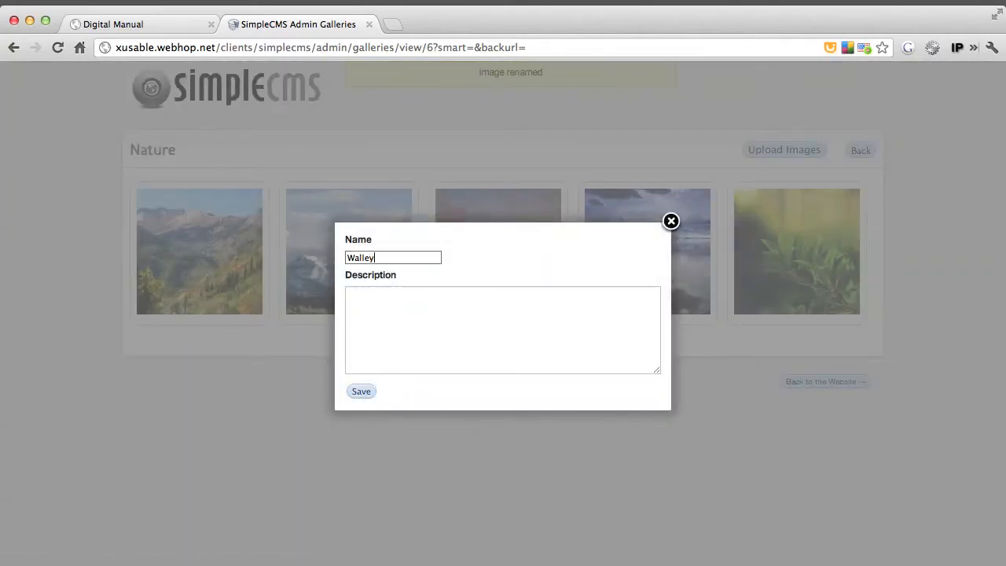
pyautogui.press('Tab')
pyautogui.write('Lorem ipsum dolor sit amet, consectetur adipisicing elit, sed do eiusmod tempor incididunt ut labore et dolore magna aliqua. Ut enim ad minim veniam, quis nostrud exercitation ullamco laboris nisi ut aliquip ex ea commodo consequat. Duis aute irure dolor i')
# Replace the mountain valley photo's name with "Valley" and save the image information
pyautogui.hotkey('shift', 'Tab')
pyautogui.press('Left')
pyautogui.hotkey('shift', 'Right')
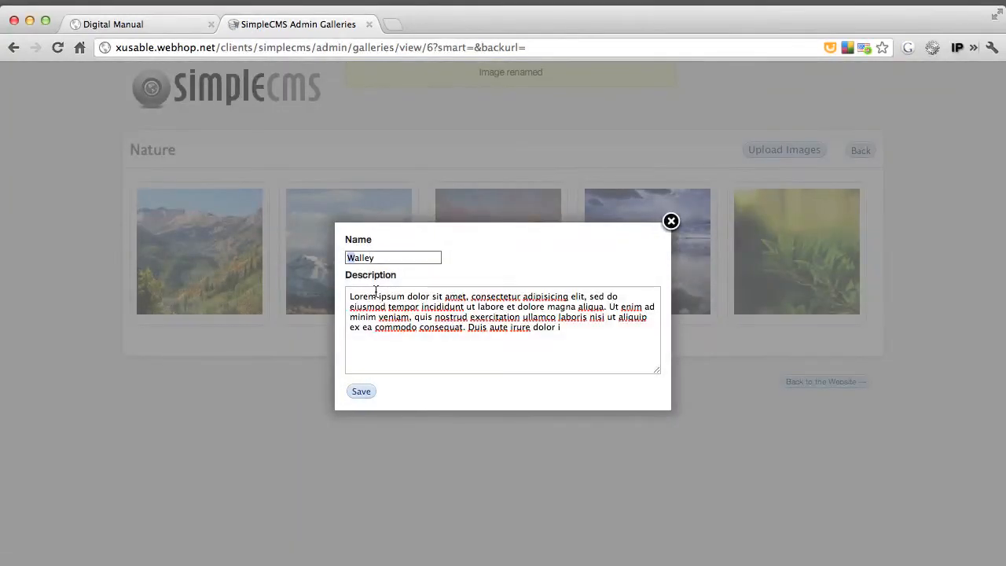
pyautogui.press('super+a')
pyautogui.write('Lorem ipsum dolor sit amet, consectetur adipisicing elit, sed do eiusmod tempor incididunt ut labore et dolore magna aliqua. Ut enim ad minim veniam, quis nostrud exercitation ullamco laboris nisi ut aliquip ex ea commodo consequat. Duis aute irure d')
pyautogui.press('super+a')
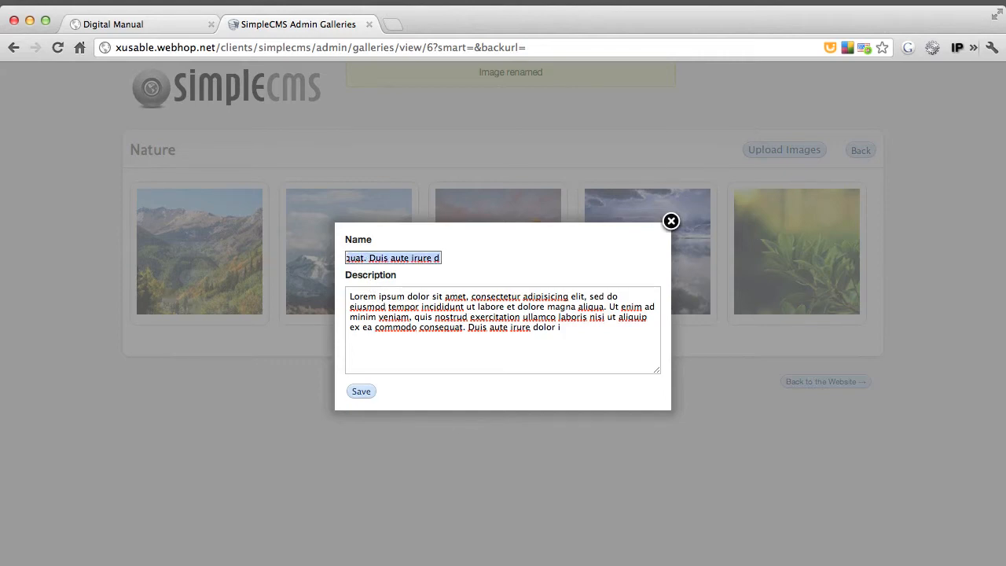
pyautogui.write('Valle')
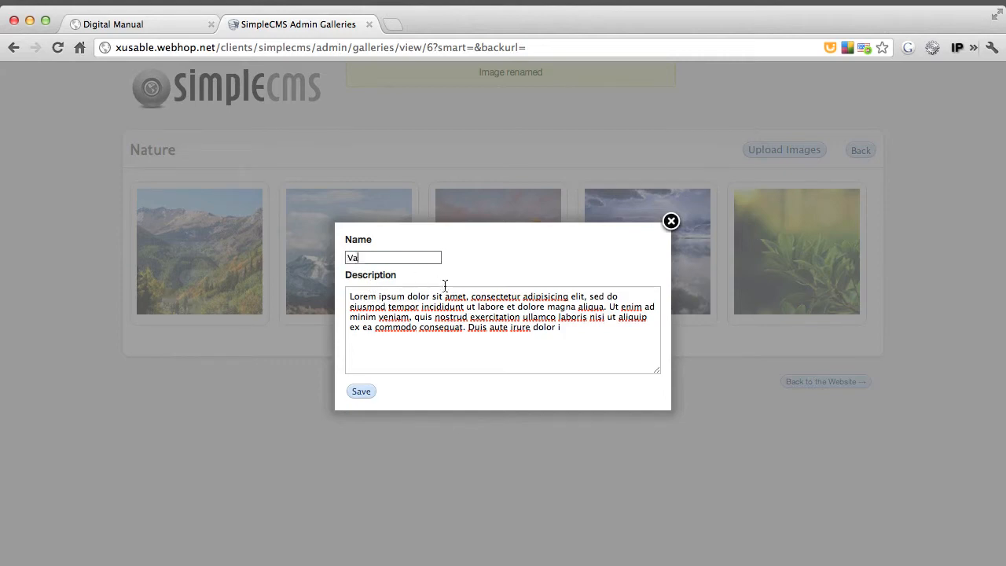
pyautogui.write('y')
pyautogui.press('Return')
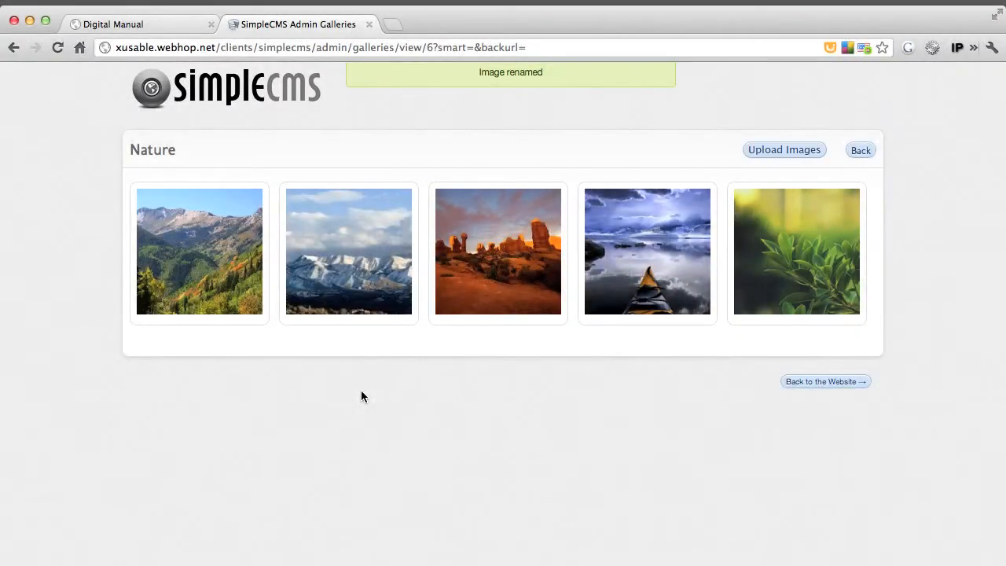
# Return to the galleries list and delete the Landscapes gallery
pyautogui.click(861, 151)
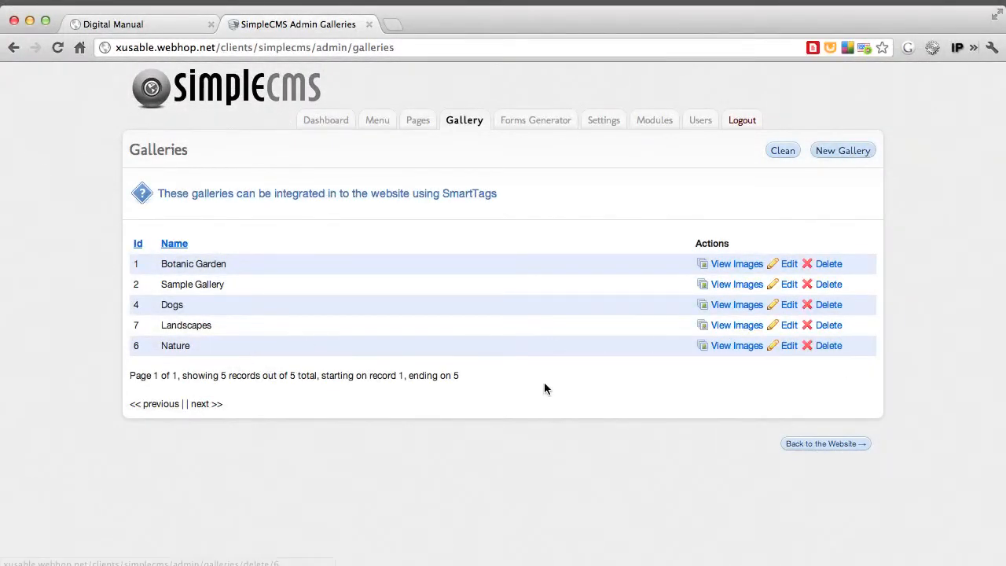
pyautogui.click(832, 327)
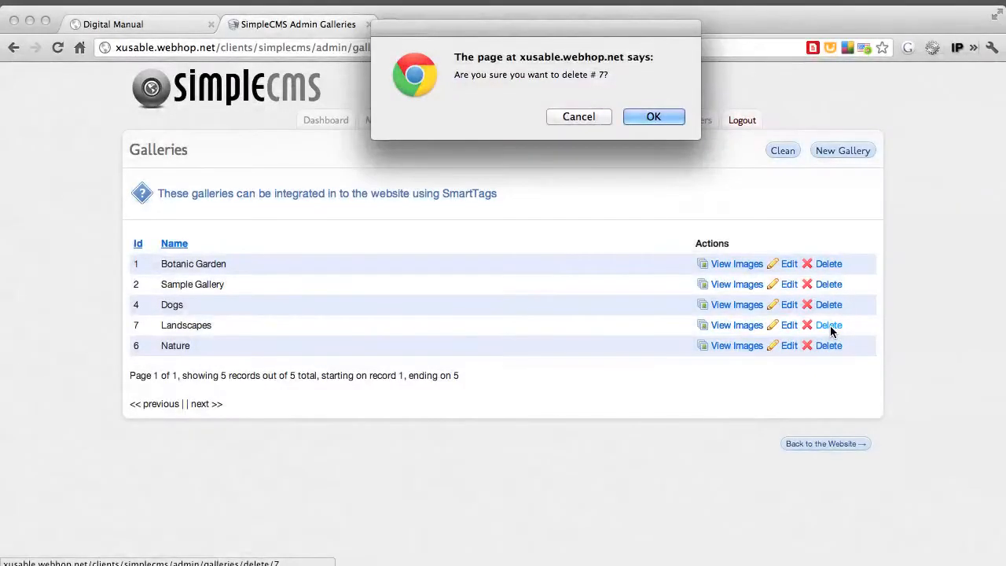
pyautogui.press('Return')
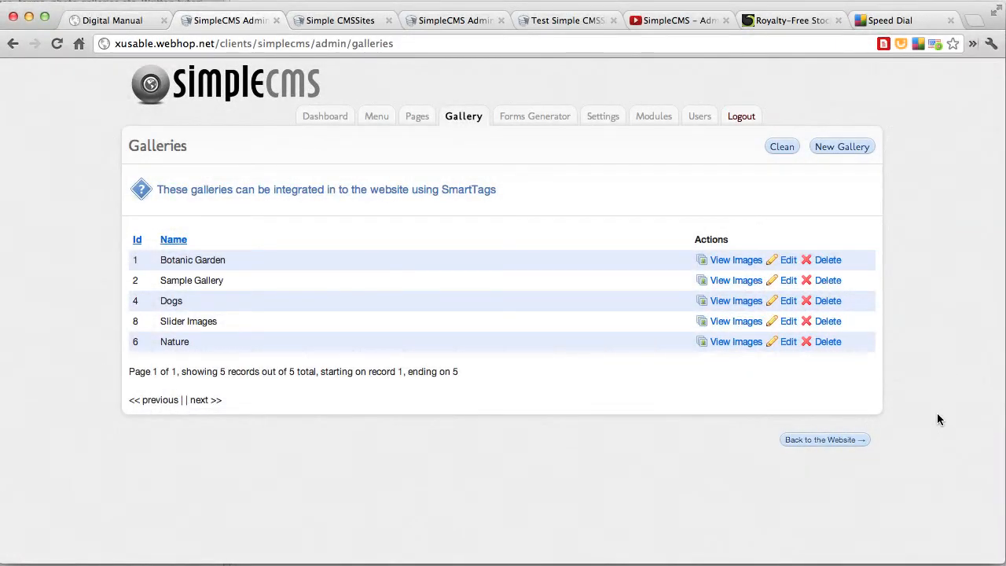
# View the Botanic Garden gallery's images, examine the name and description of the Downtown Chicago picture and close its information
pyautogui.click(737, 260)
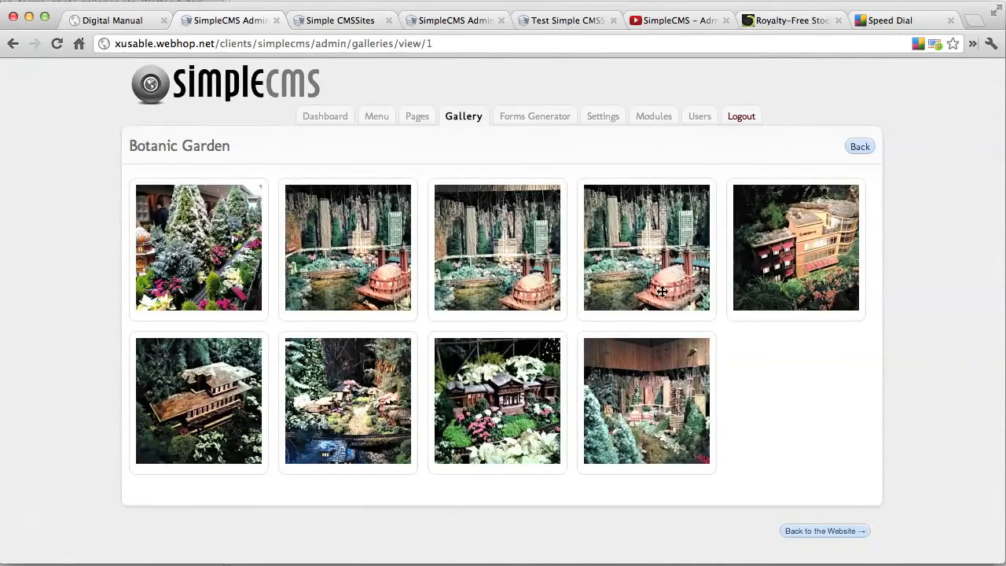
pyautogui.click(643, 279)
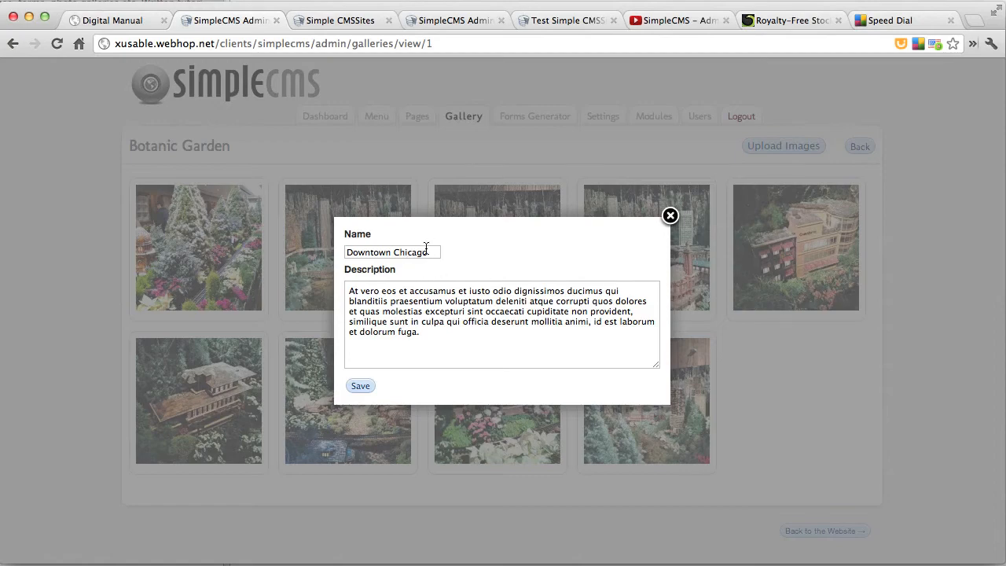
pyautogui.click(670, 215)
# Start a new page and title it "Botanic Gardens Gallery"
pyautogui.click(415, 125)
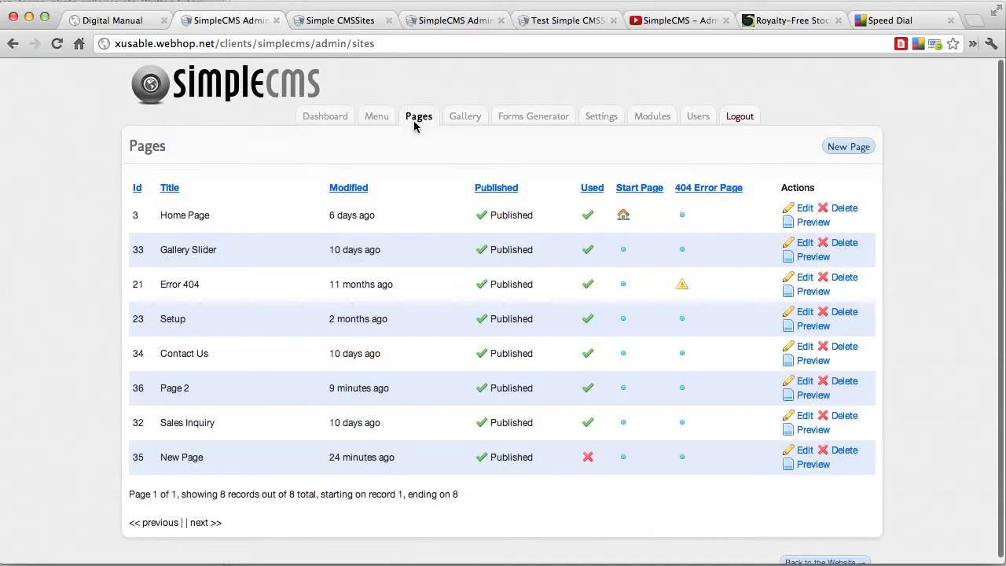
pyautogui.click(846, 146)
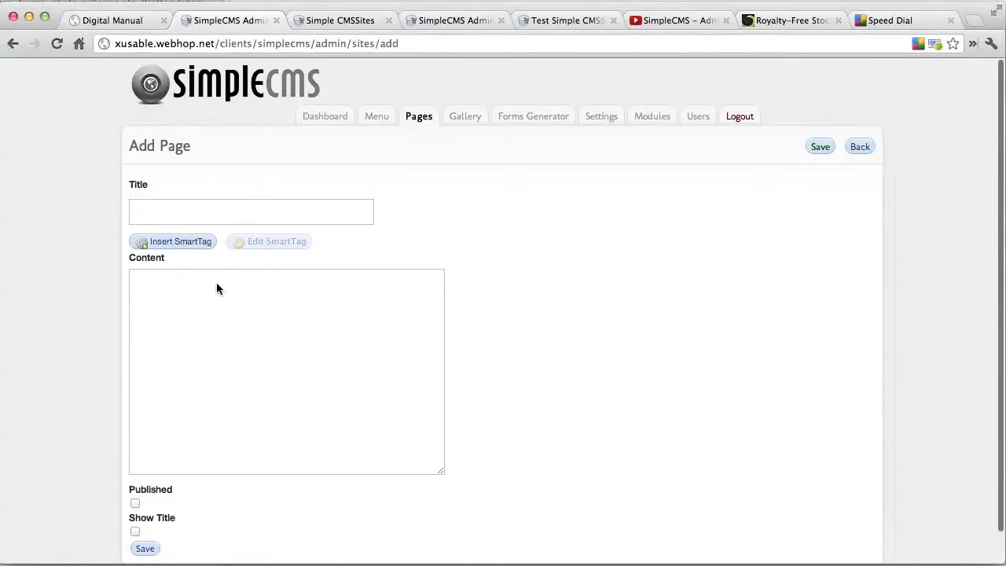
pyautogui.click(171, 213)
pyautogui.write('Botani')
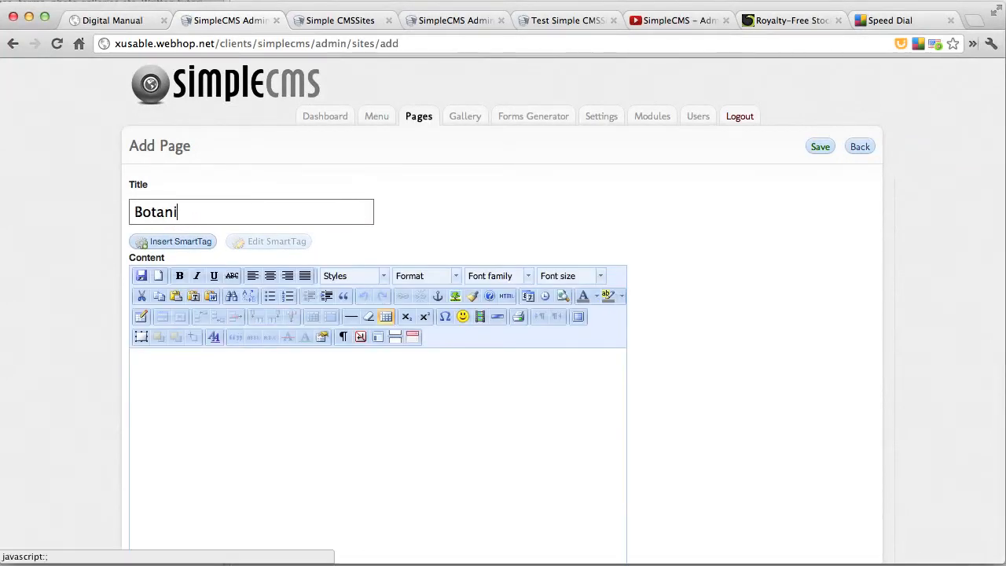
pyautogui.write('c Gardens')
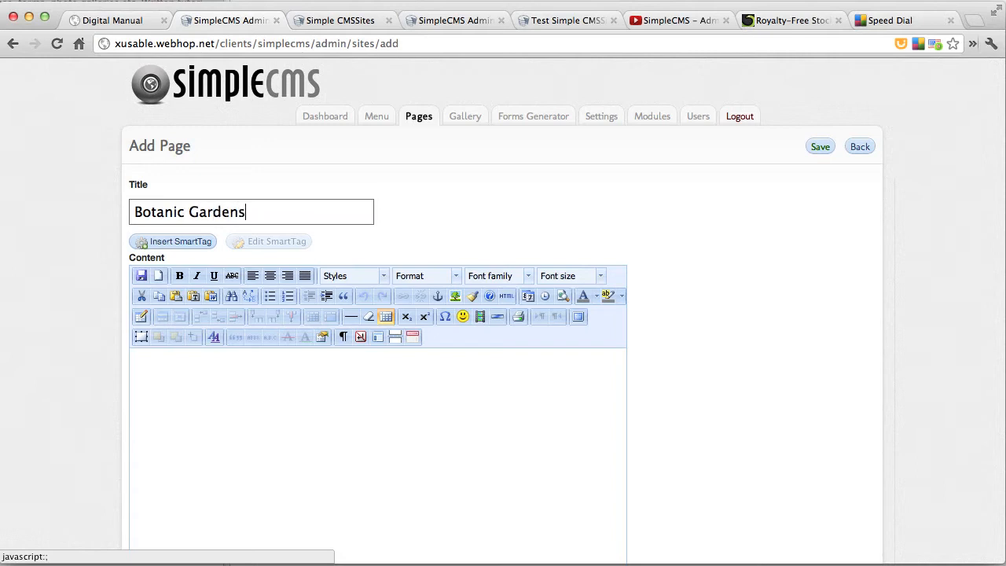
pyautogui.write(' Gallery')
# Insert a Gallery List SmartTag into the content of the Botanic Gardens Gallery page
pyautogui.click(162, 243)
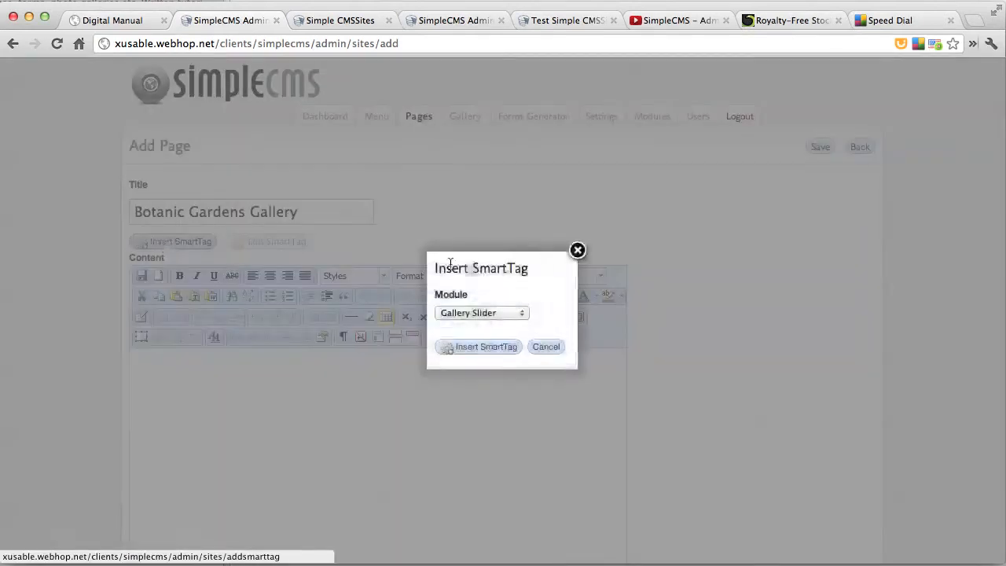
pyautogui.click(472, 314)
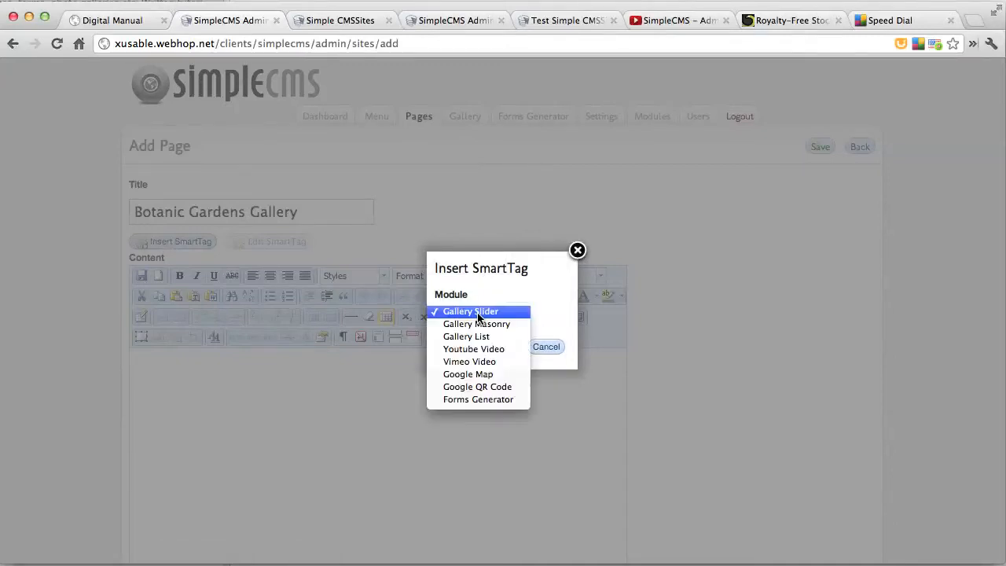
pyautogui.click(510, 338)
pyautogui.click(495, 345)
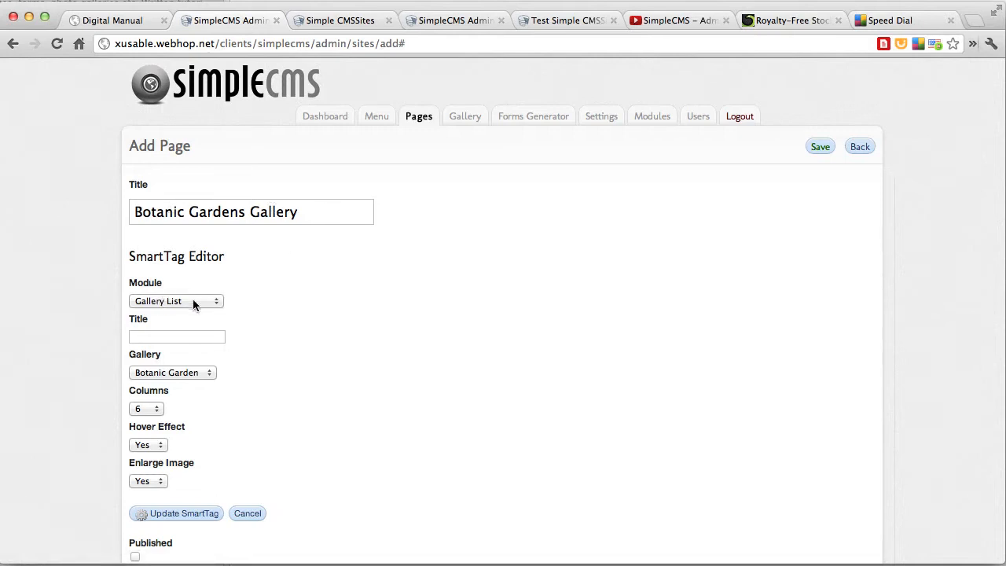
# Set the SmartTag to show the Botanic Garden gallery in 3 columns and mark the page as published
pyautogui.click(150, 336)
pyautogui.click(198, 374)
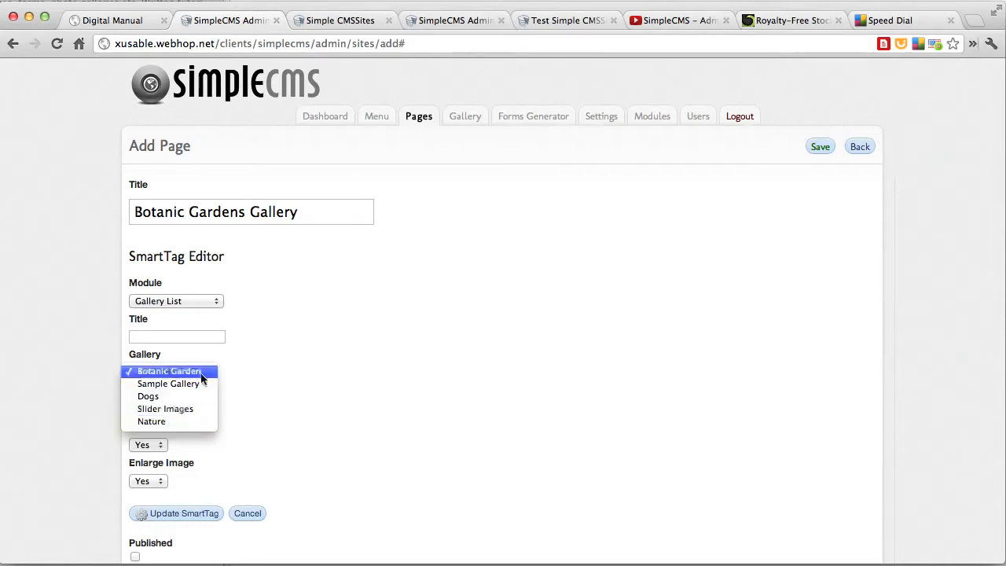
pyautogui.click(241, 370)
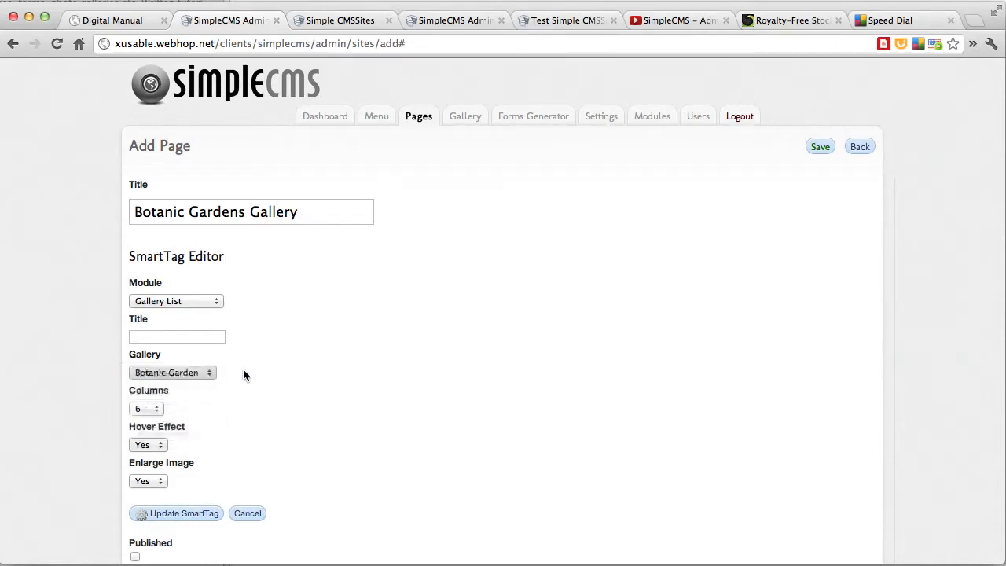
pyautogui.click(152, 410)
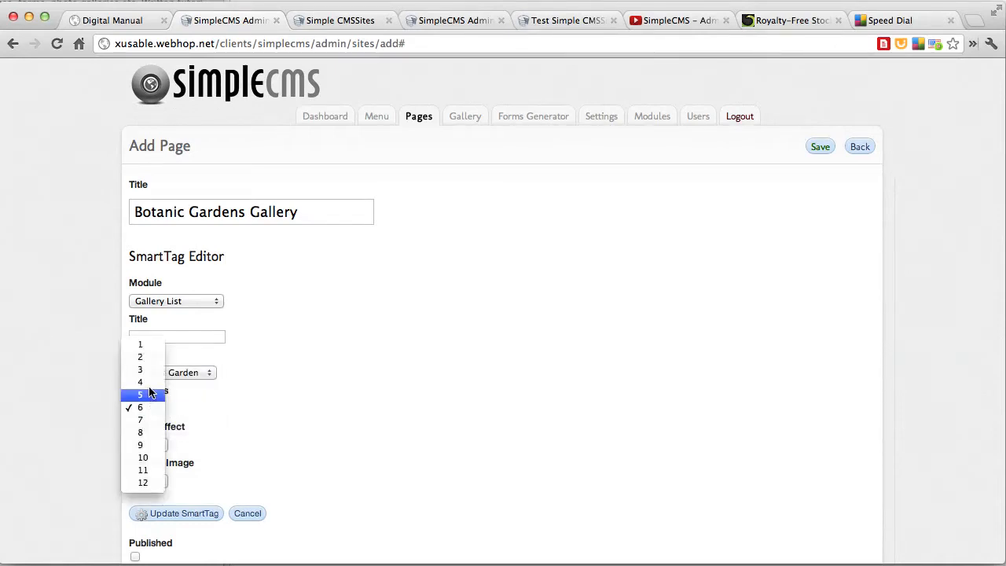
pyautogui.click(148, 393)
pyautogui.click(146, 405)
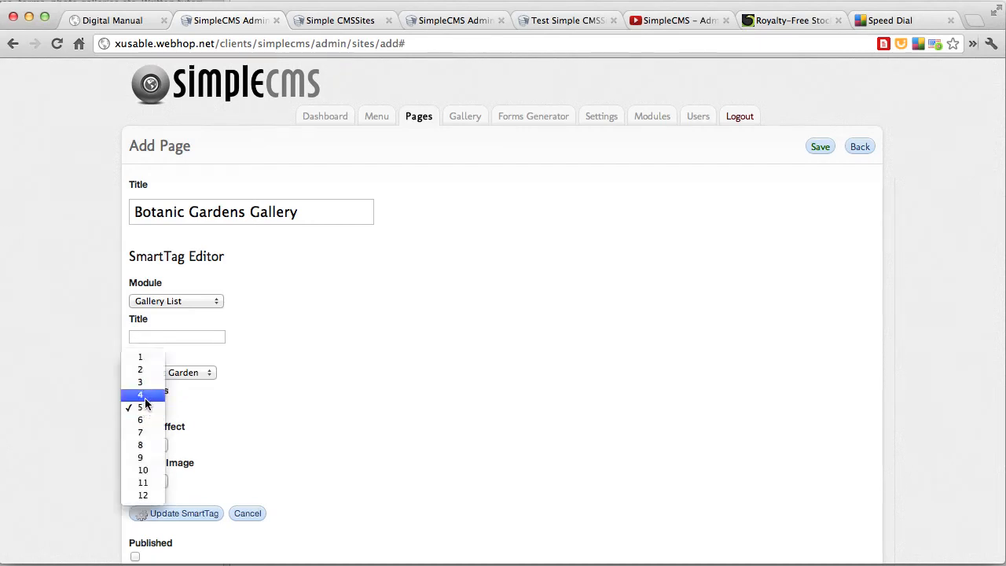
pyautogui.click(143, 385)
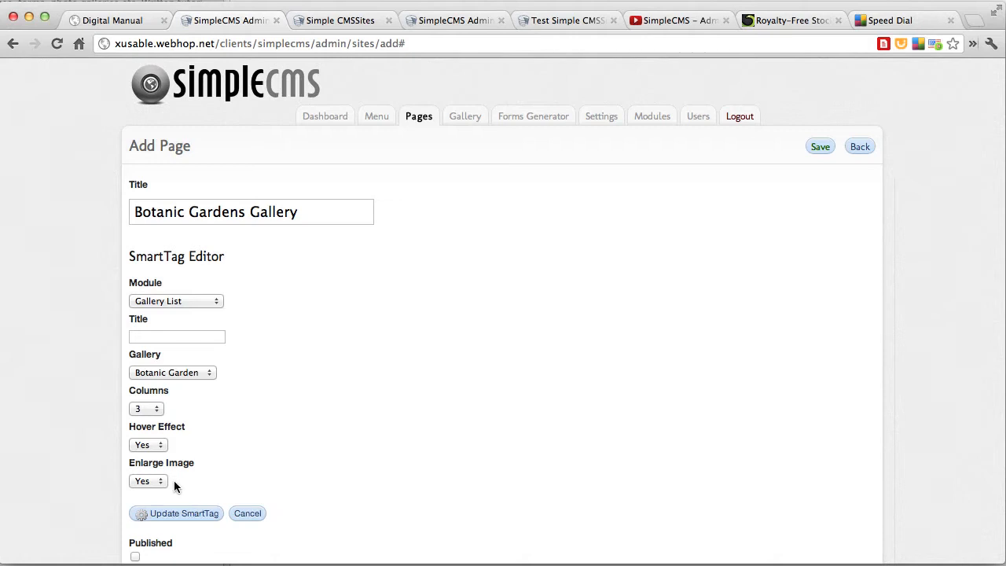
pyautogui.scroll(-2, 192, 519)
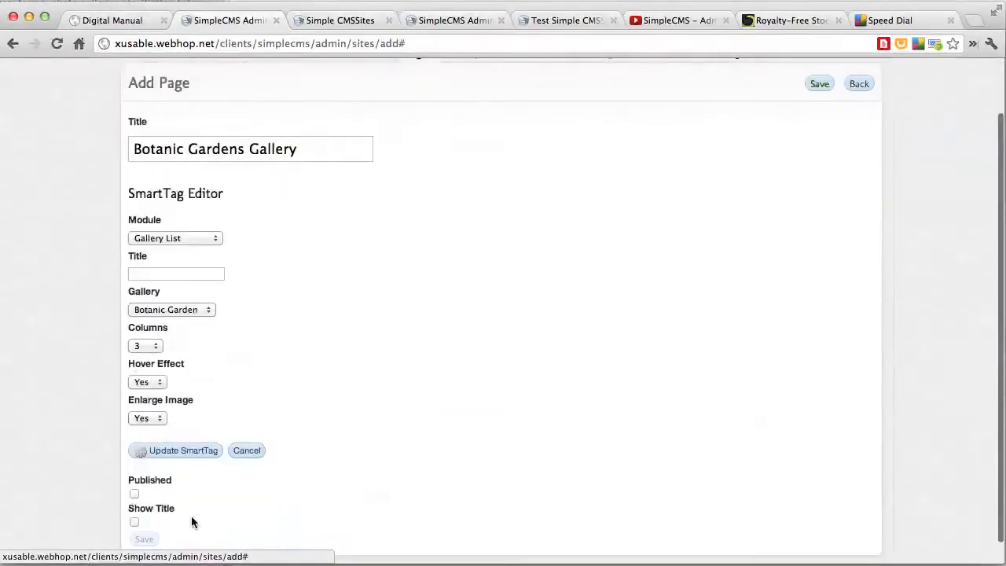
pyautogui.click(134, 494)
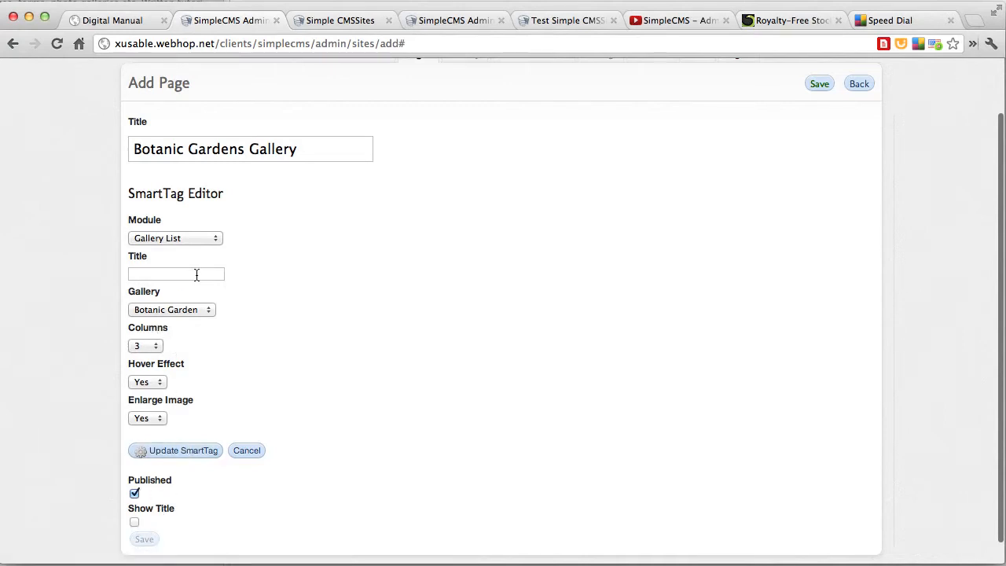
# Apply the gallery SmartTag settings to the content and save the Botanic Gardens Gallery page
pyautogui.click(170, 453)
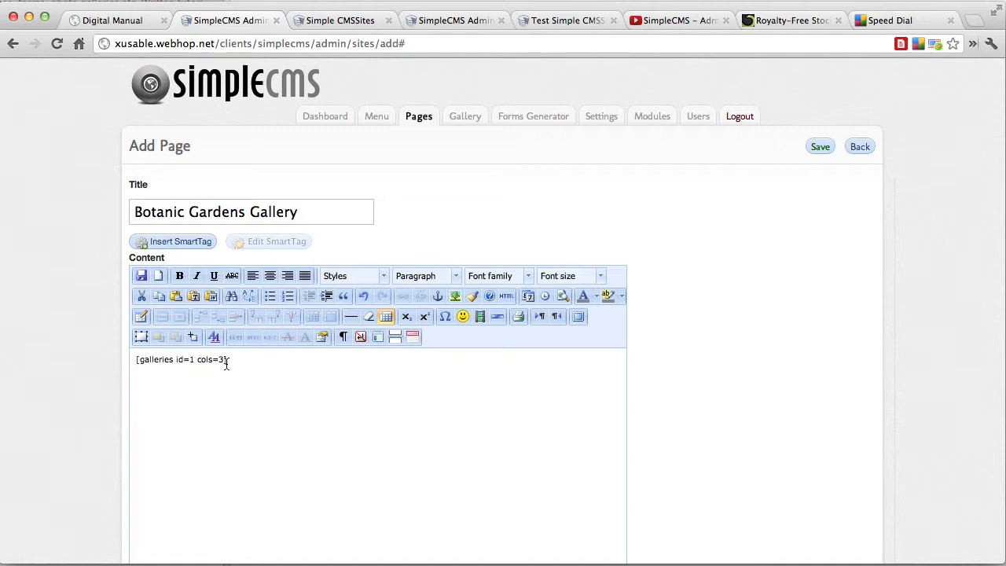
pyautogui.click(817, 146)
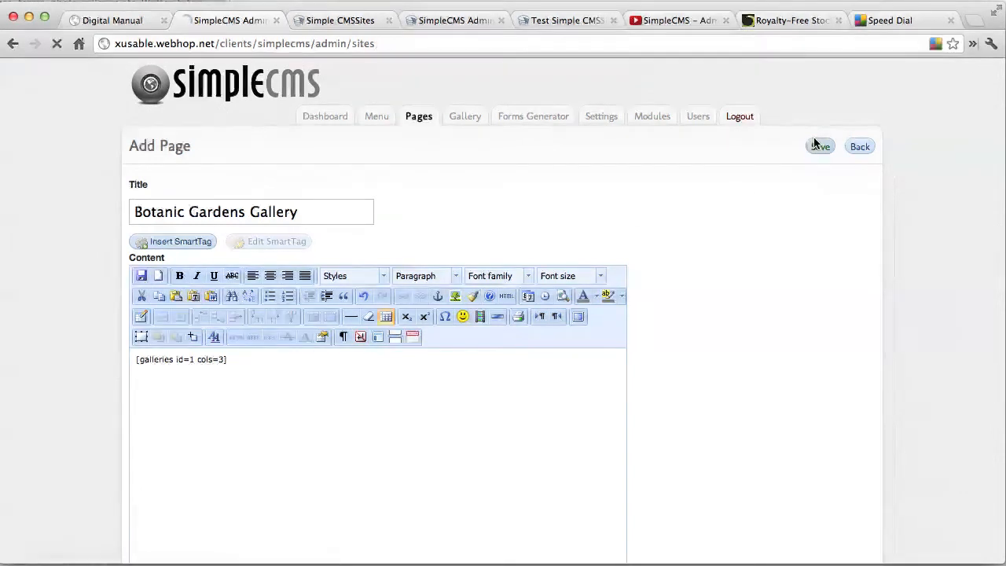
# Start a new menu item and name it "Botanic Gardens Gallery"
pyautogui.click(377, 120)
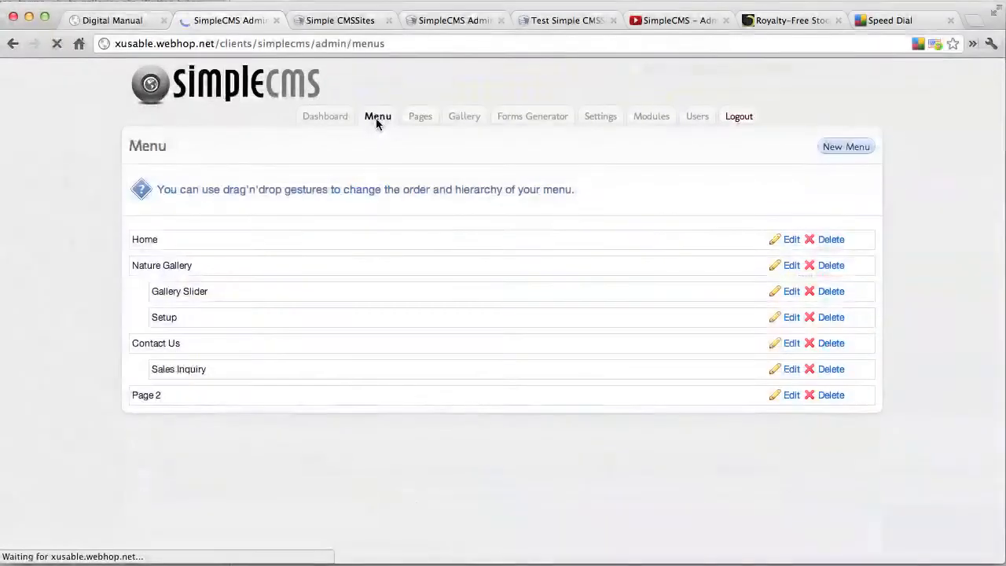
pyautogui.click(834, 147)
pyautogui.click(219, 241)
pyautogui.write('Botanic')
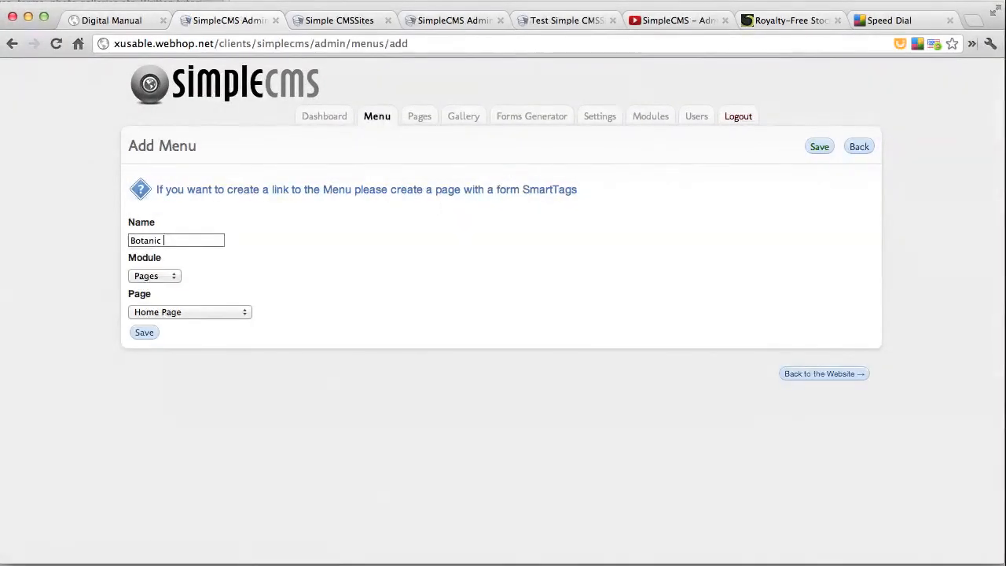
pyautogui.press('BackSpace')
pyautogui.press('BackSpace')
pyautogui.press('BackSpace')
pyautogui.press('BackSpace')
pyautogui.press('BackSpace')
pyautogui.write('anic Garde')
pyautogui.write('ery')
pyautogui.click(161, 277)
pyautogui.click(160, 287)
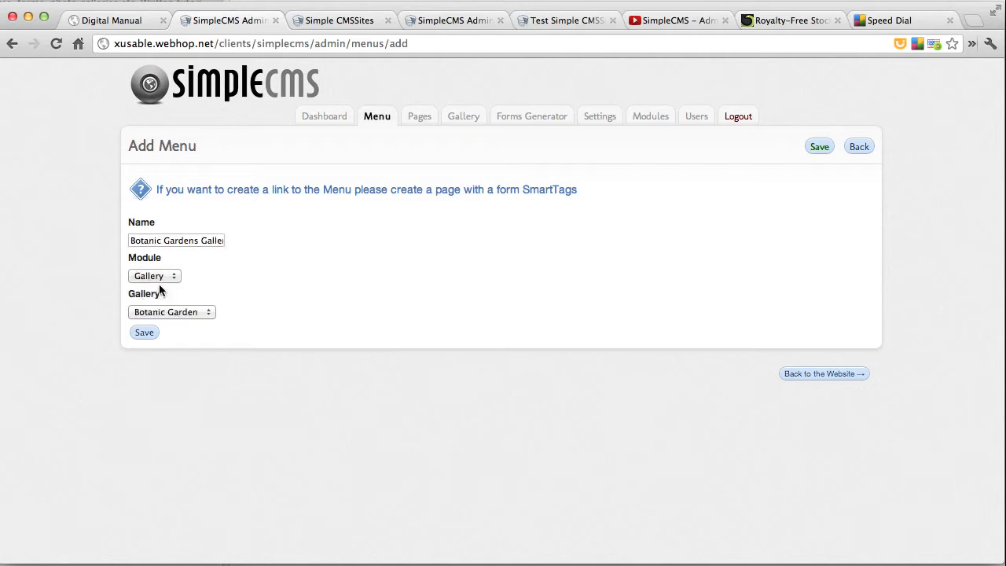
pyautogui.click(152, 276)
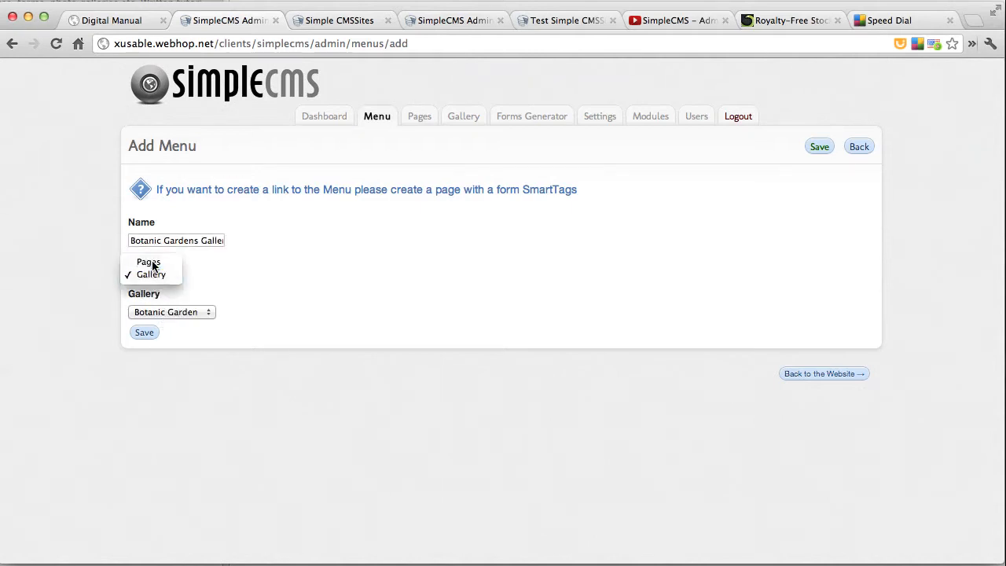
pyautogui.click(151, 262)
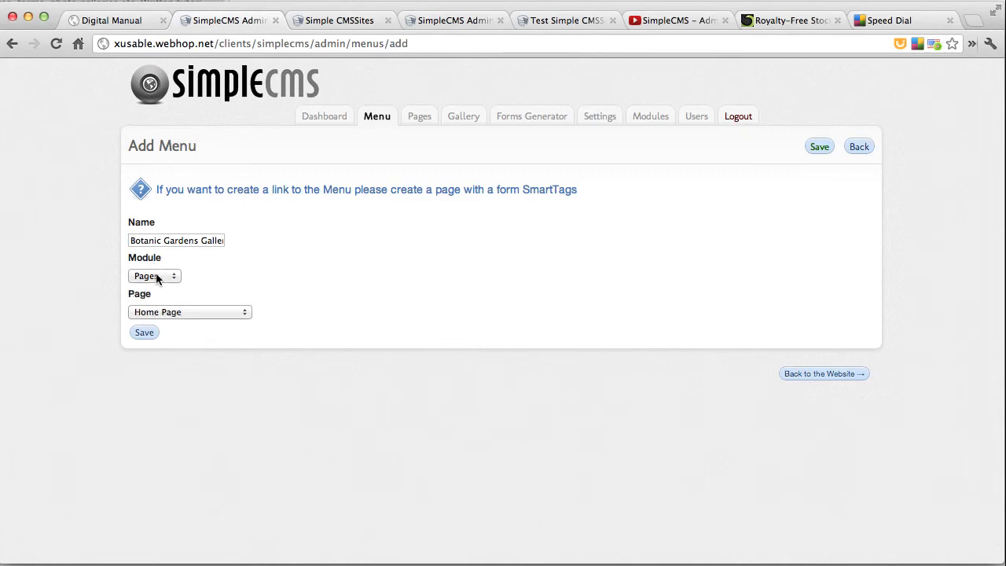
# Link the new menu item to the Botanic Gardens Gallery page and save it
pyautogui.click(199, 312)
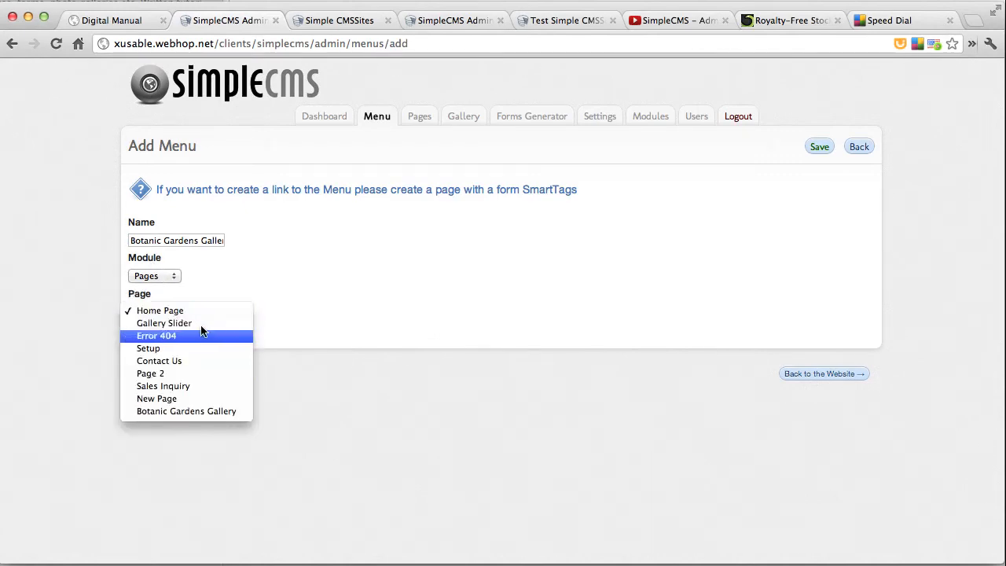
pyautogui.click(232, 410)
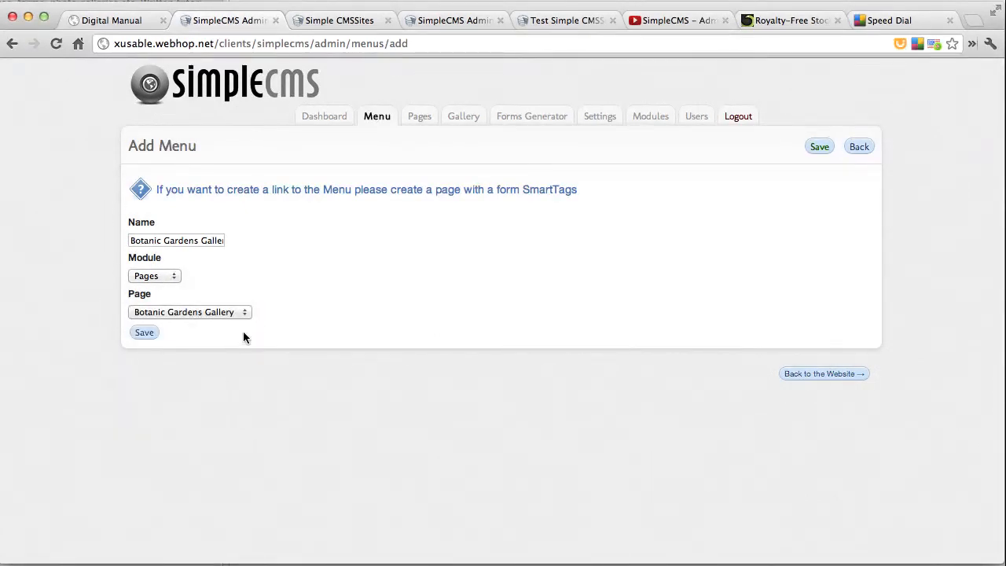
pyautogui.click(144, 332)
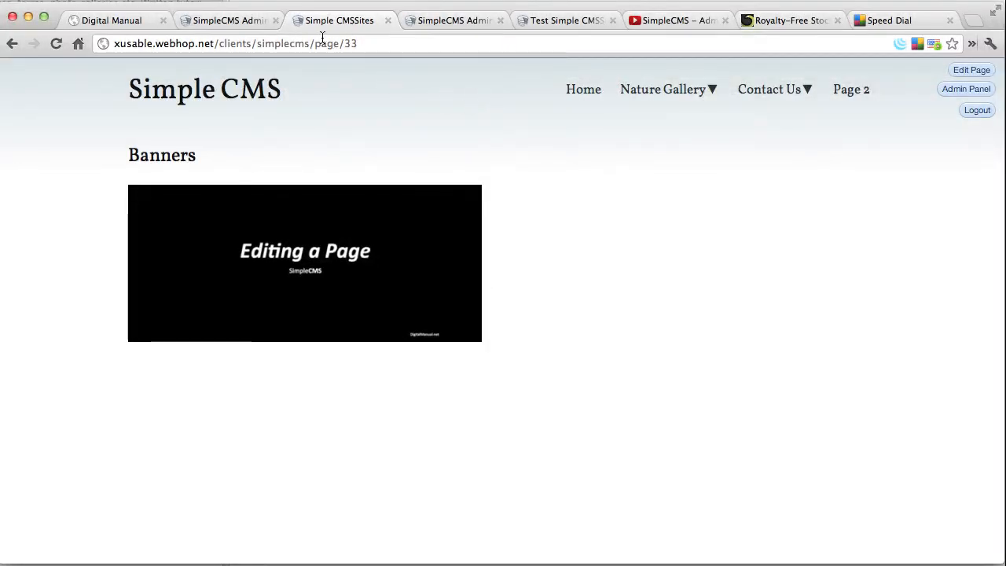
# Load the public site's home page, open the Botanic Gardens Gallery page from its navigation and look through the three-column image list
pyautogui.moveTo(319, 43); pyautogui.dragTo(357, 43)
pyautogui.press('BackSpace')
pyautogui.press('Return')
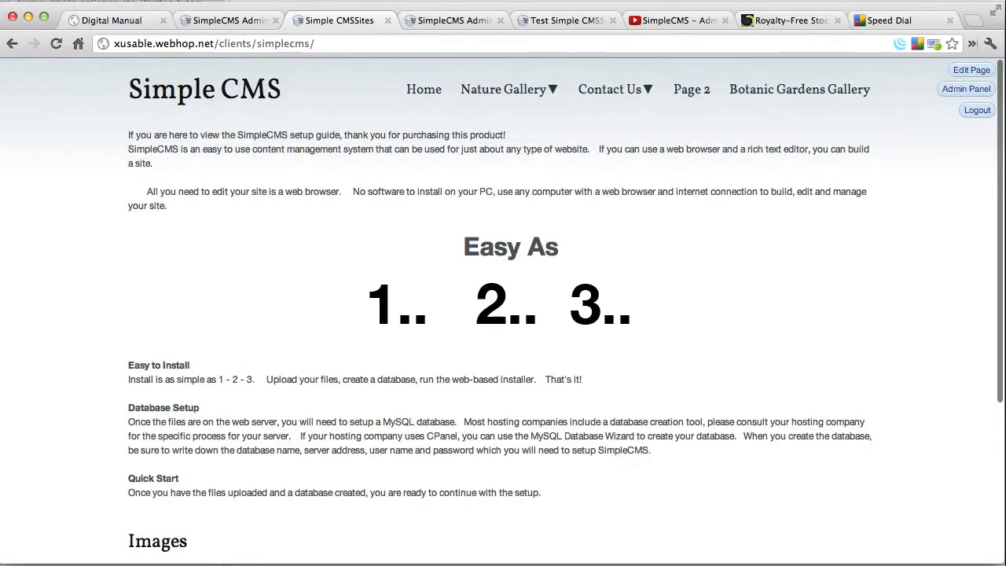
pyautogui.click(829, 91)
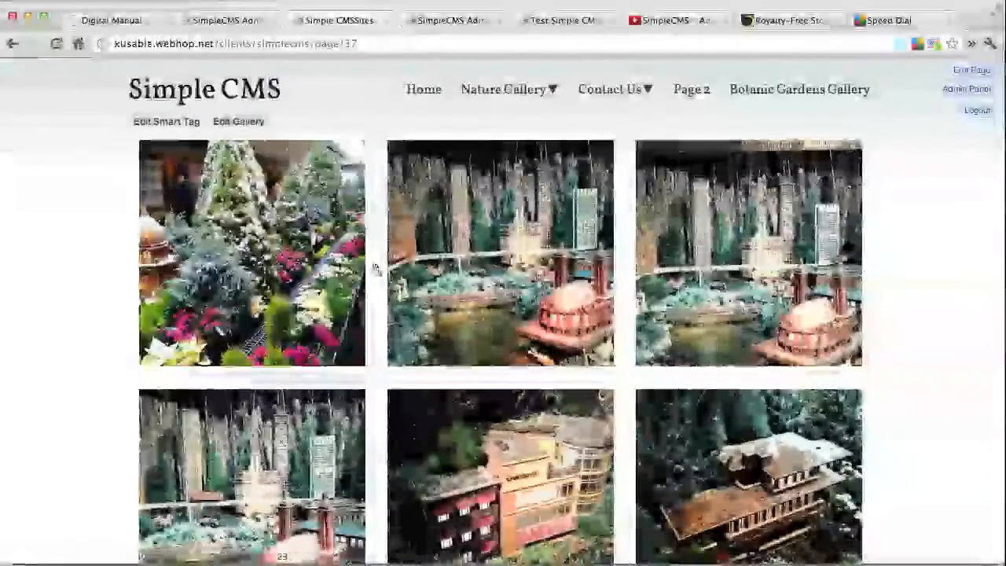
pyautogui.scroll(-5, 677, 289)
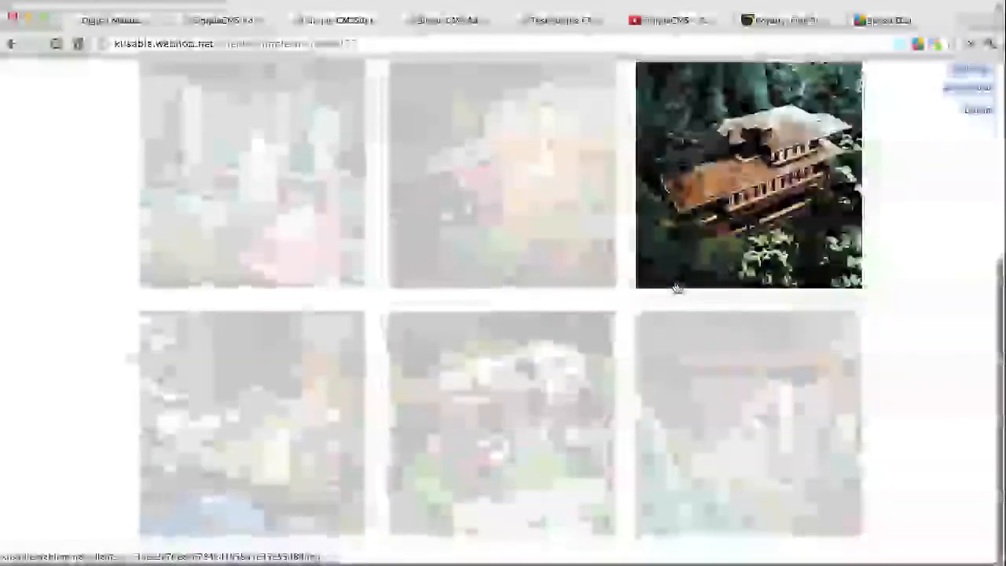
pyautogui.scroll(5, 676, 289)
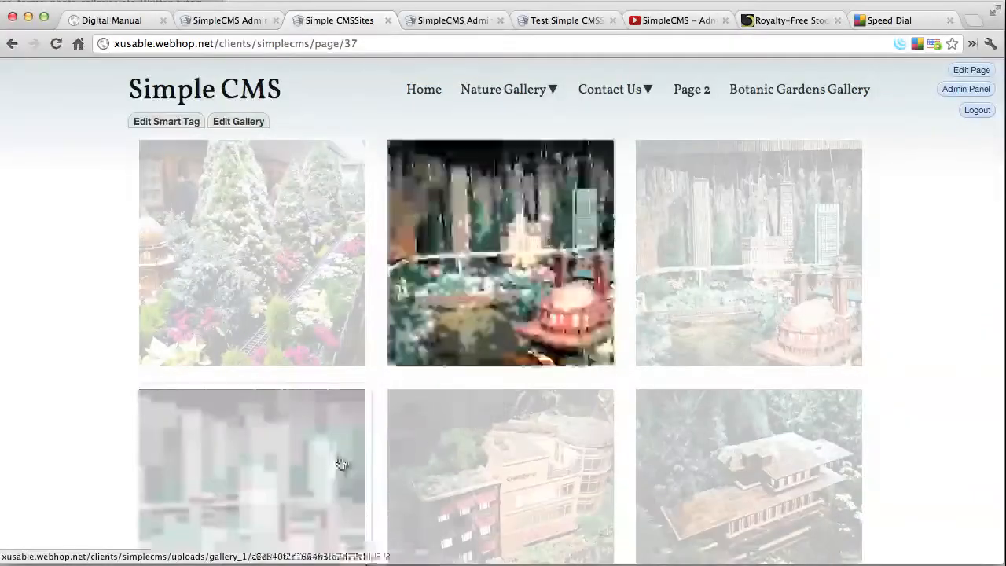
# Enlarge the Shedd Aquarium picture, browse forward through the next three images and close the enlarged view
pyautogui.click(504, 273)
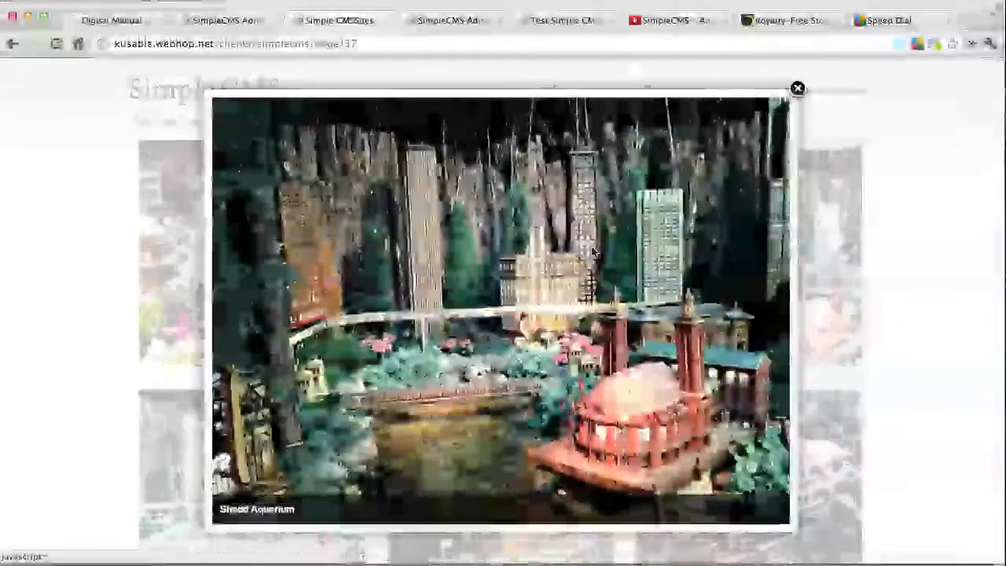
pyautogui.moveTo(791, 219)
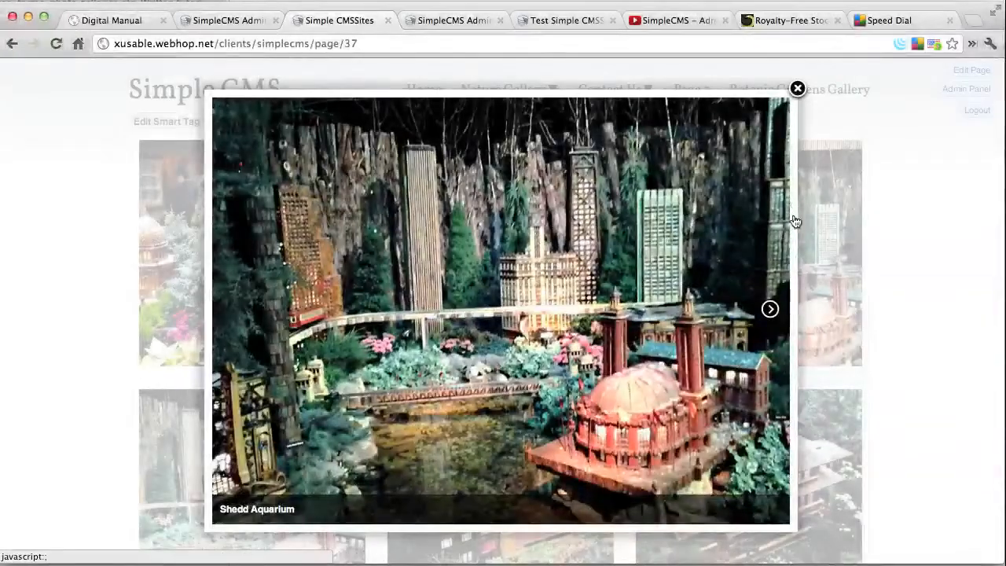
pyautogui.click(770, 311)
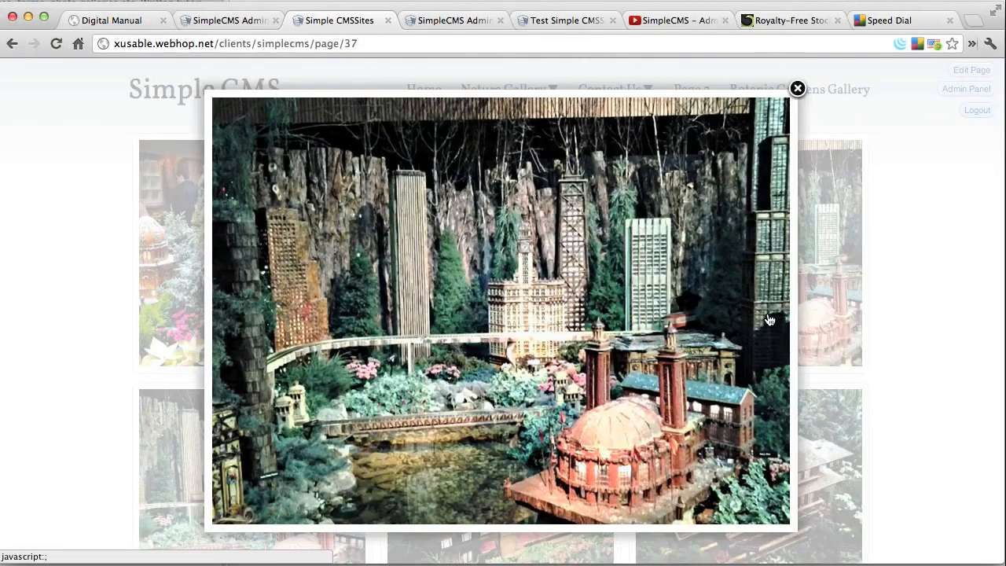
pyautogui.click(770, 311)
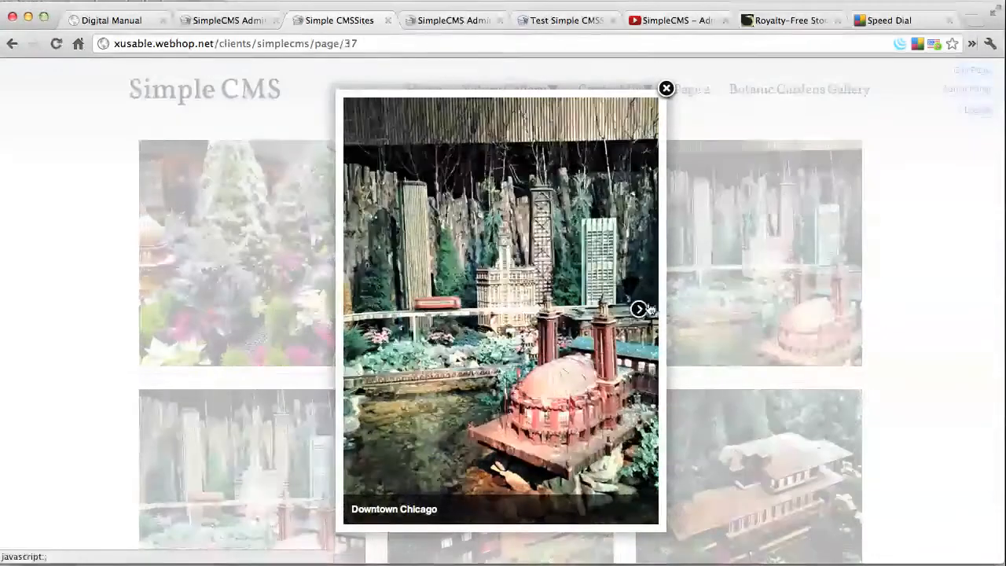
pyautogui.click(638, 309)
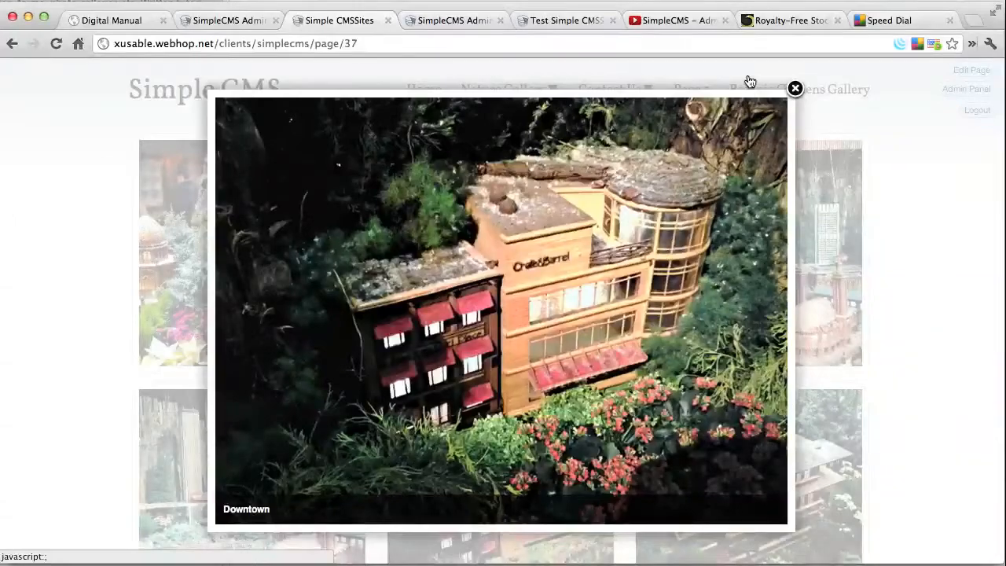
pyautogui.click(792, 88)
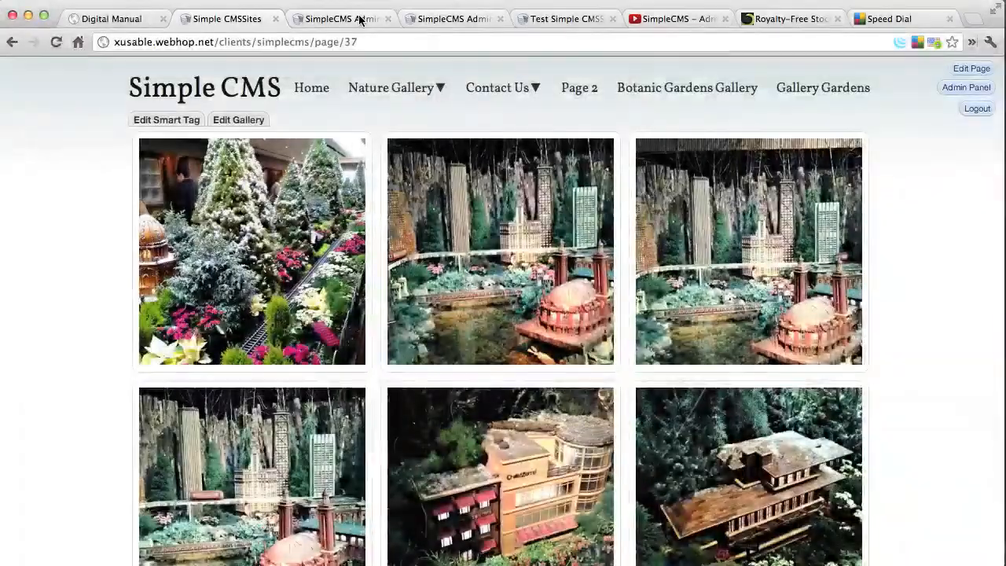
# Change the SmartTag on the Botanic Gardens Gallery page to the Gallery Masonry module and save the page
pyautogui.click(359, 19)
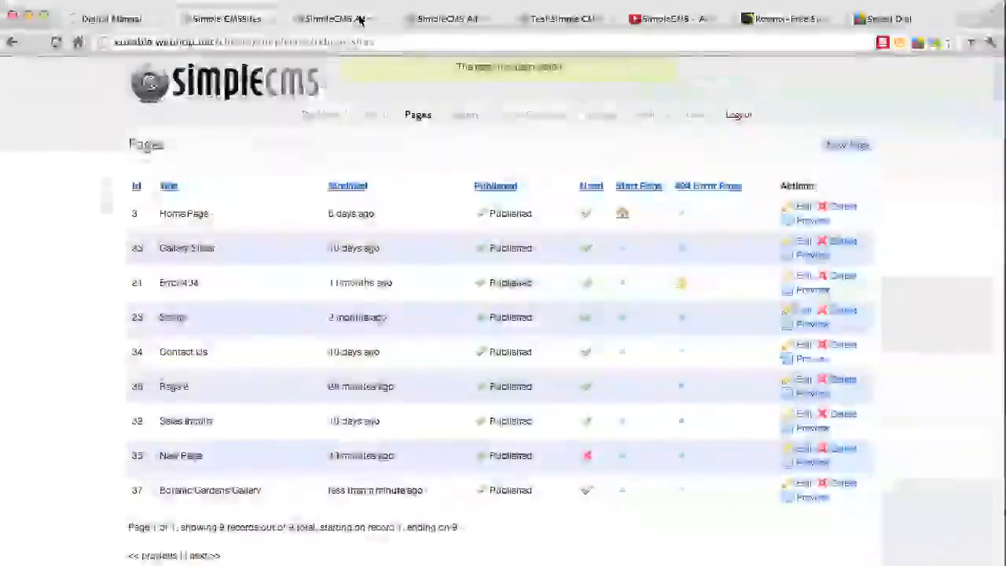
pyautogui.click(803, 483)
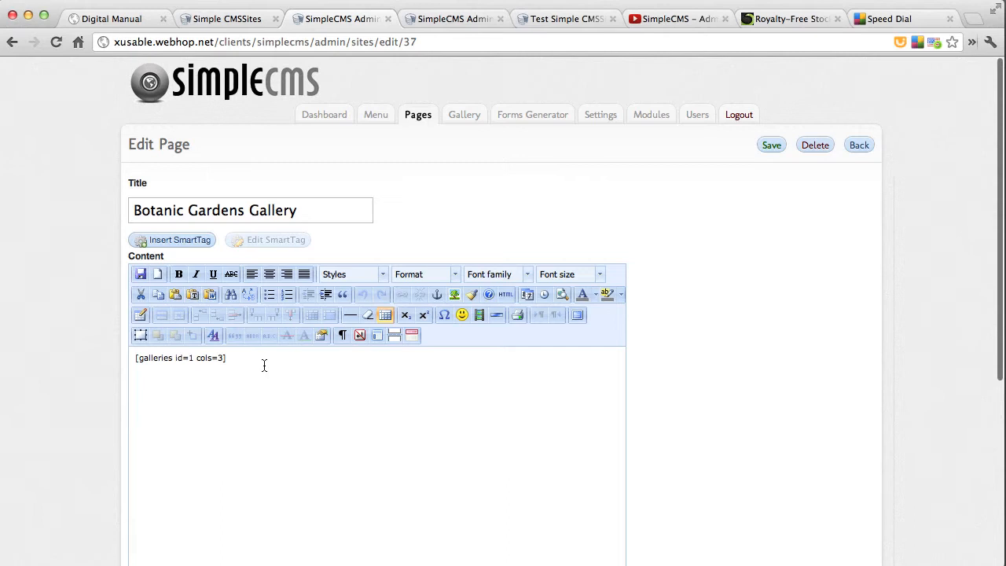
pyautogui.moveTo(264, 365); pyautogui.dragTo(112, 361)
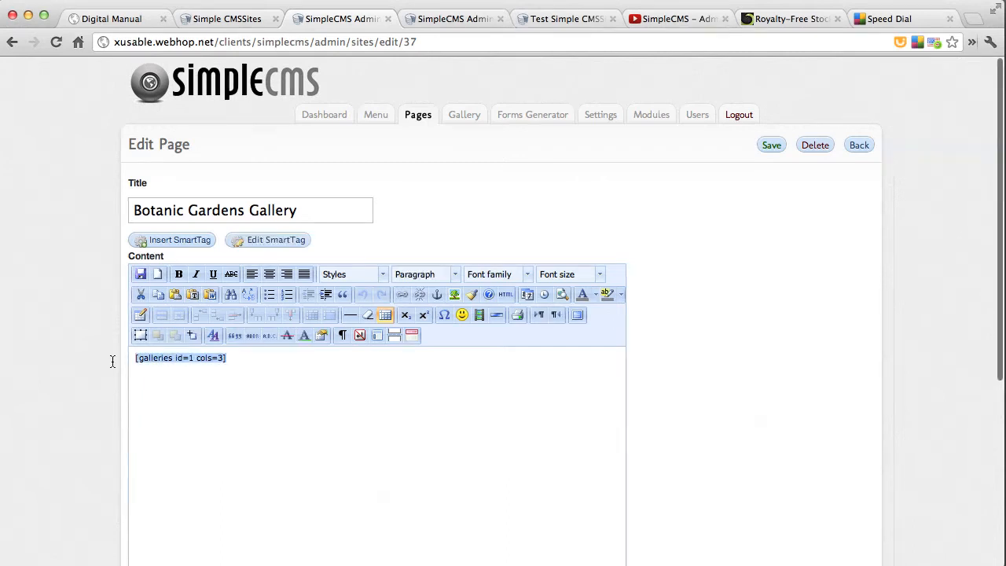
pyautogui.click(259, 240)
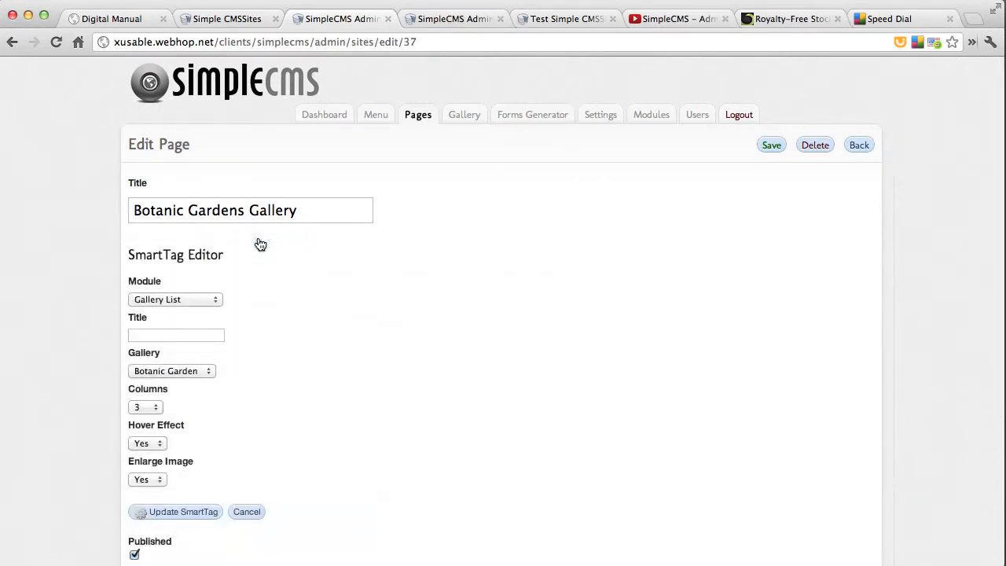
pyautogui.click(206, 305)
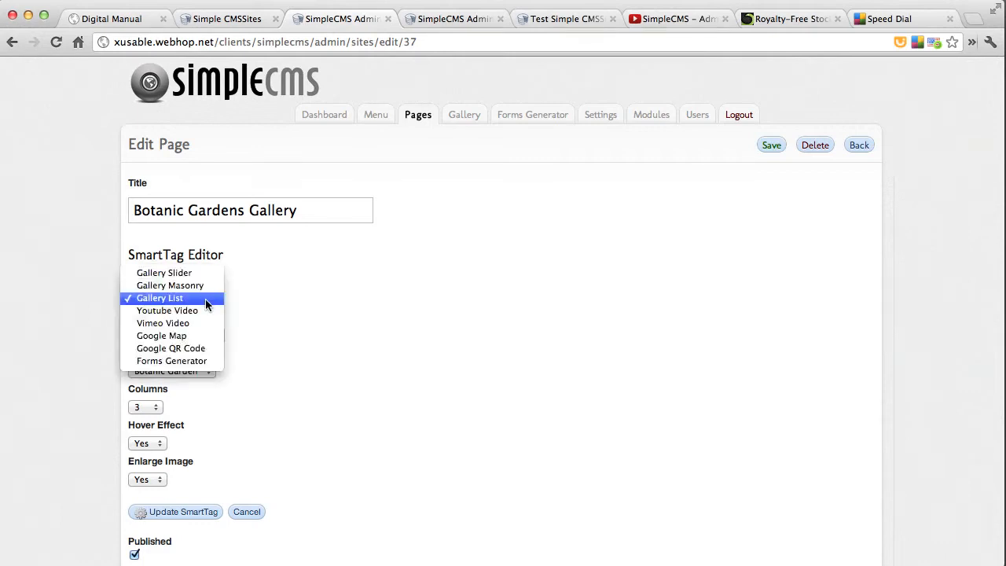
pyautogui.click(198, 286)
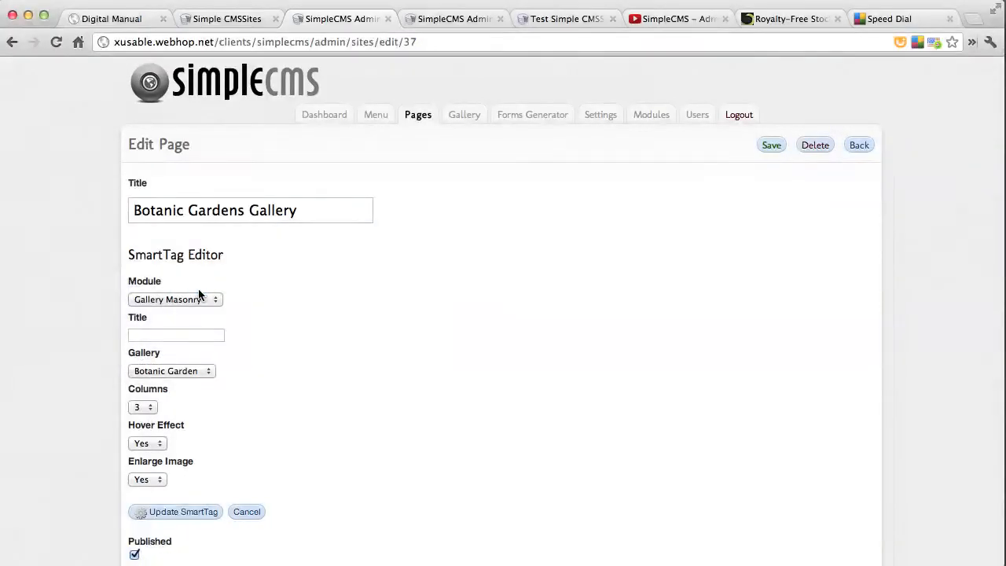
pyautogui.click(176, 513)
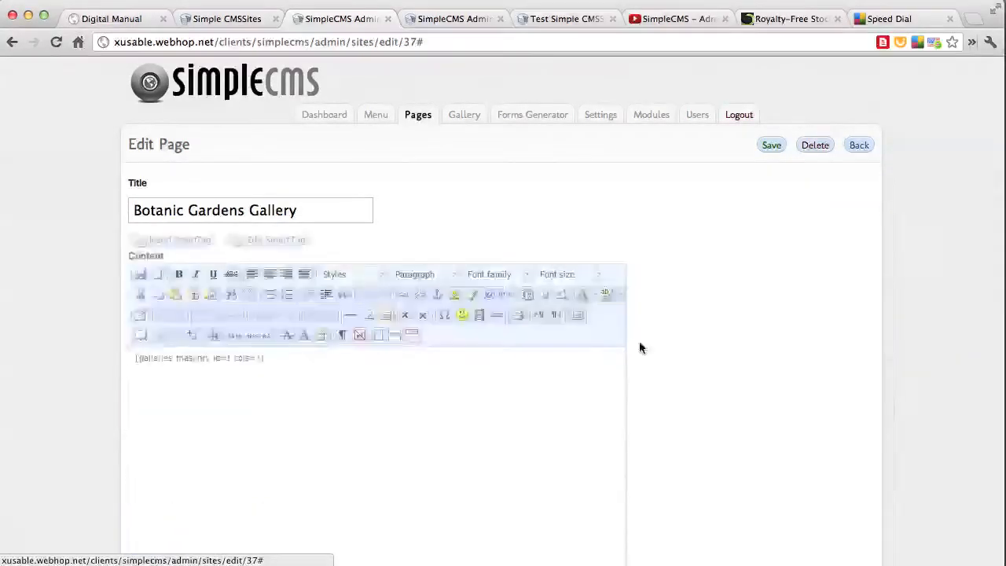
pyautogui.click(772, 146)
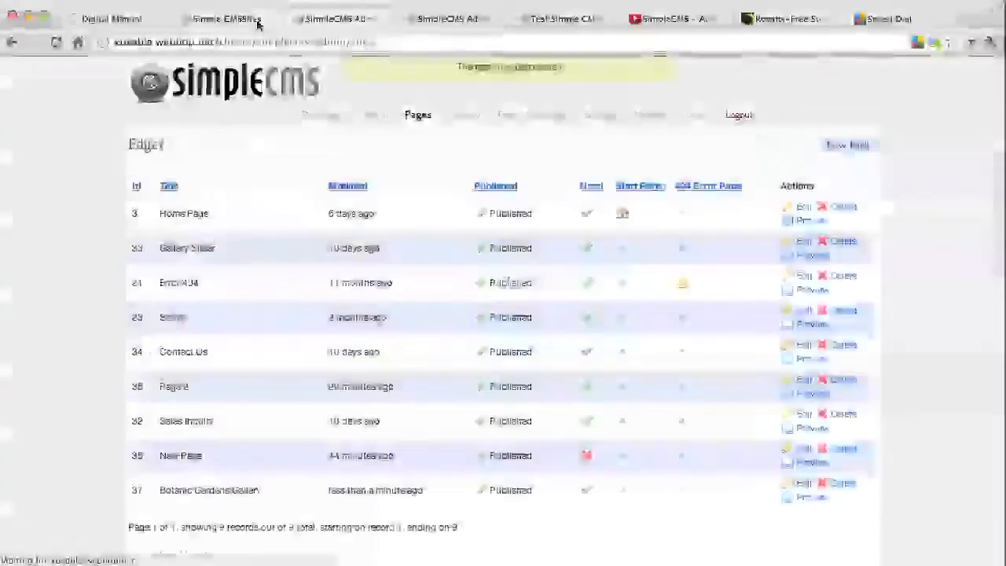
# Reload the public Botanic Gardens Gallery page and examine its masonry layout with image titles and descriptions
pyautogui.click(257, 22)
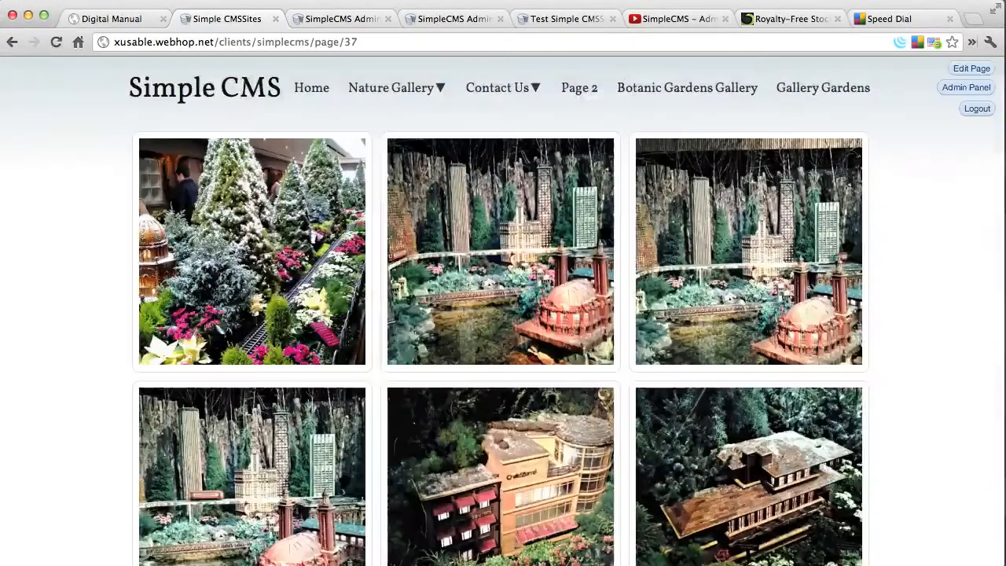
pyautogui.press('super+r')
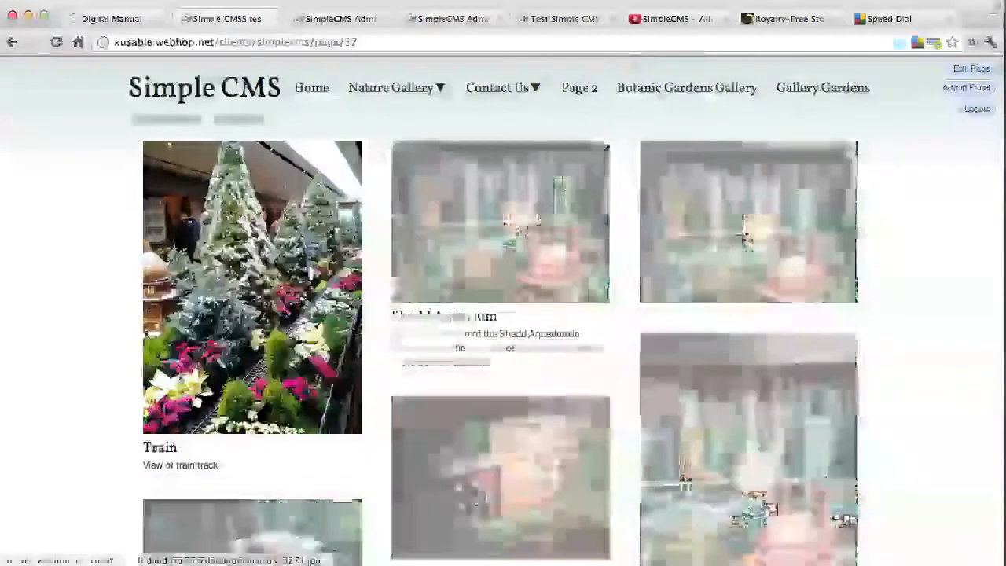
pyautogui.moveTo(271, 246)
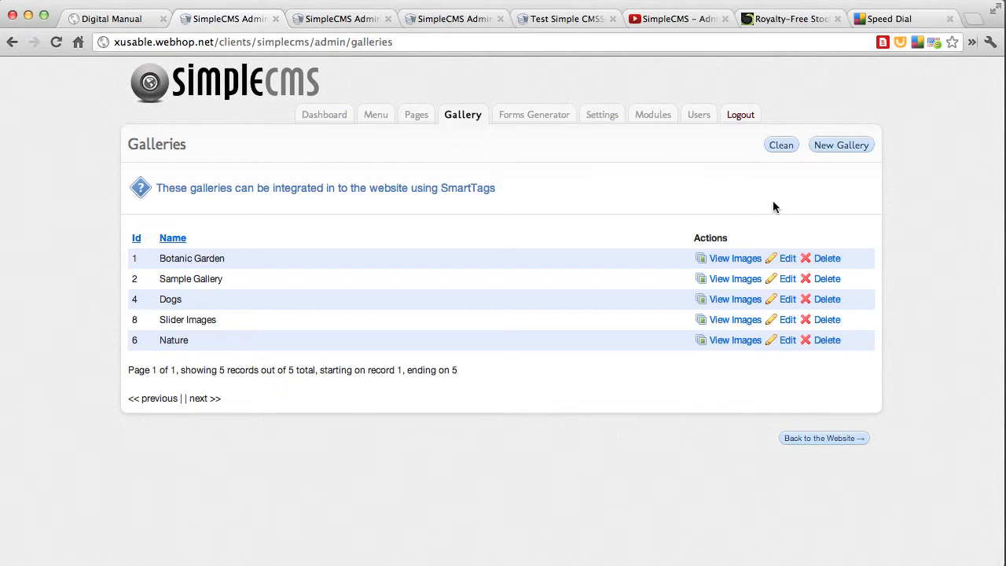
# Open the images of the Slider Images gallery and delete the SmarTags image
pyautogui.click(744, 319)
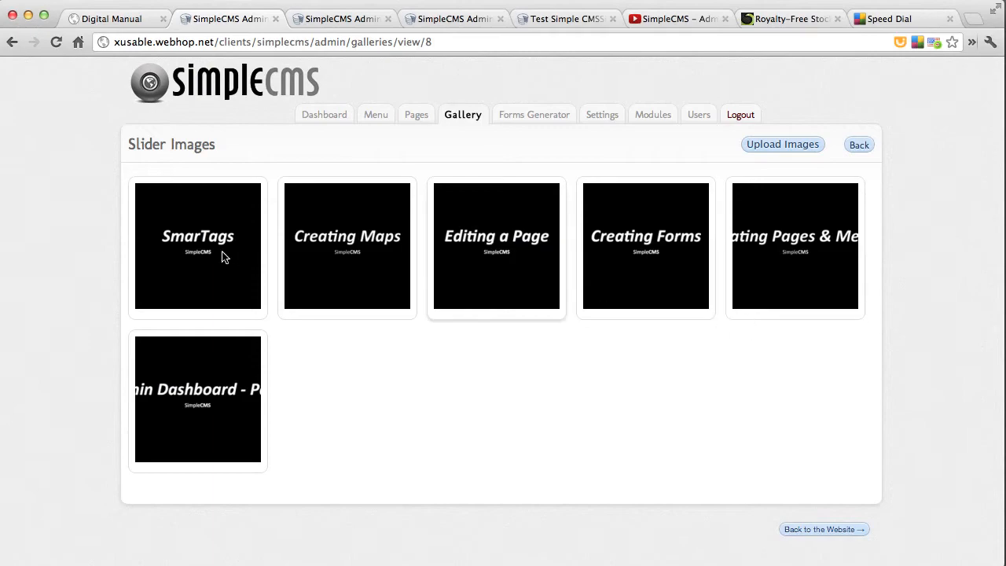
pyautogui.click(195, 249)
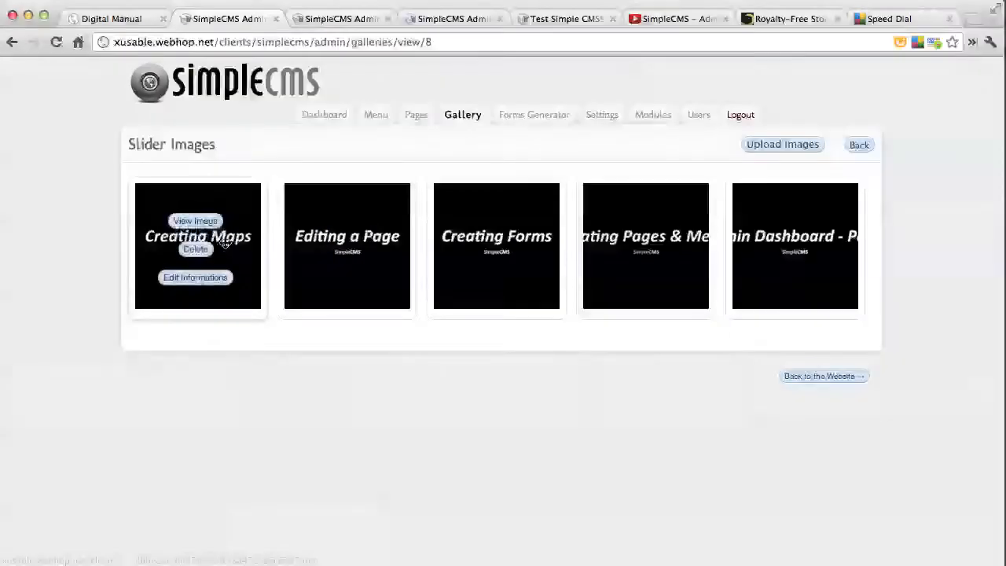
# Enlarge the Creating Maps image, browse forward through the following slider images and close the enlarged view
pyautogui.click(196, 222)
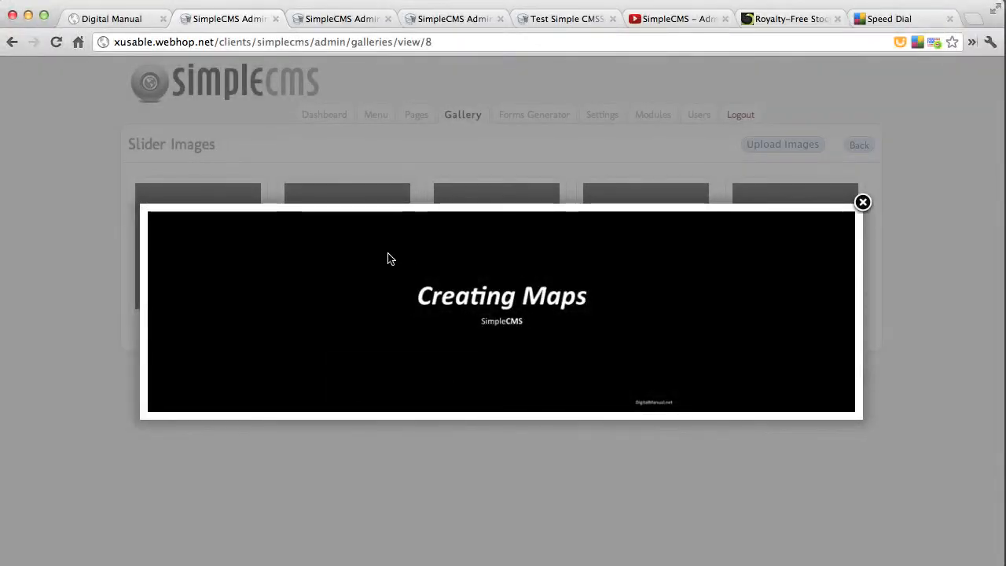
pyautogui.moveTo(799, 254)
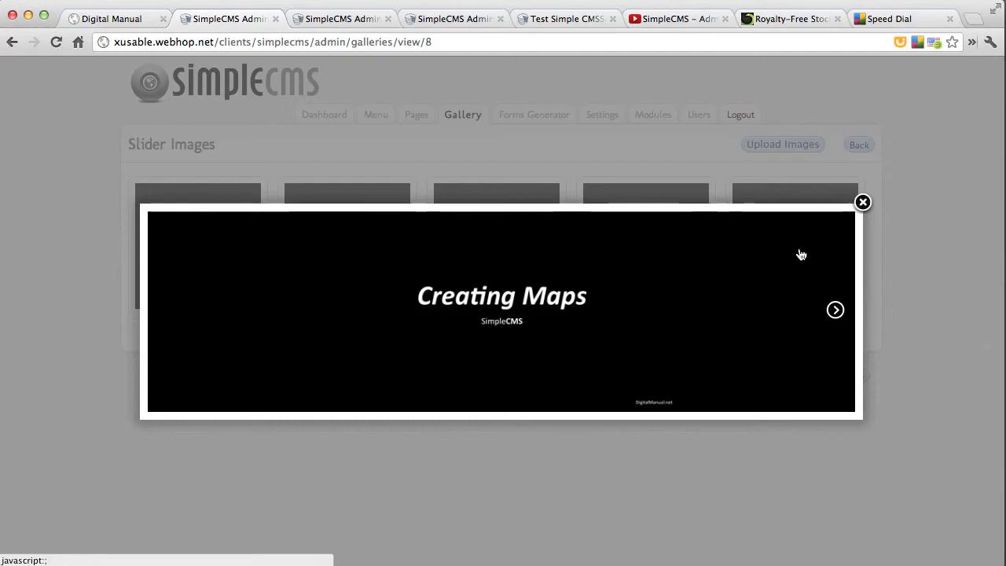
pyautogui.click(836, 311)
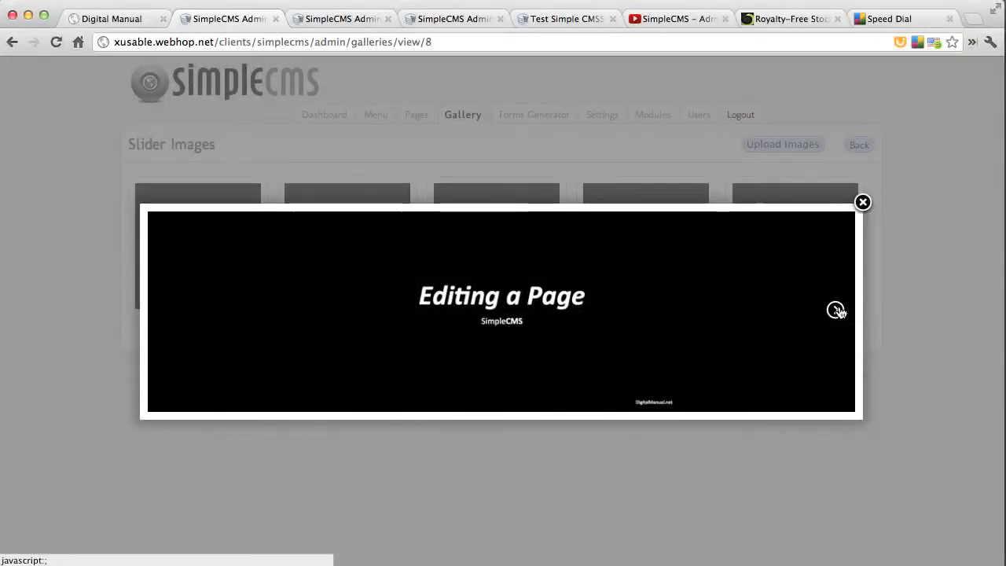
pyautogui.click(836, 311)
pyautogui.click(836, 311)
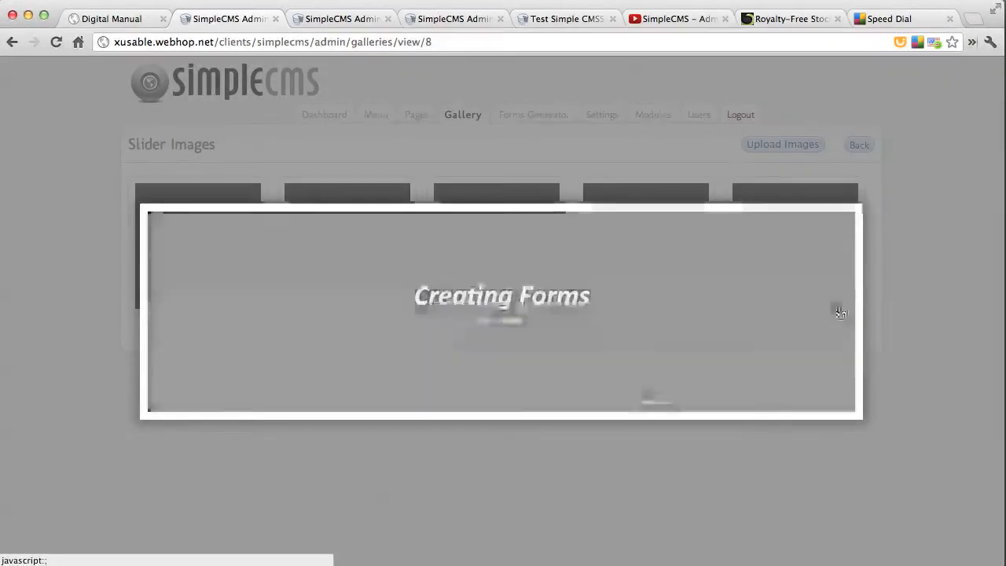
pyautogui.click(862, 202)
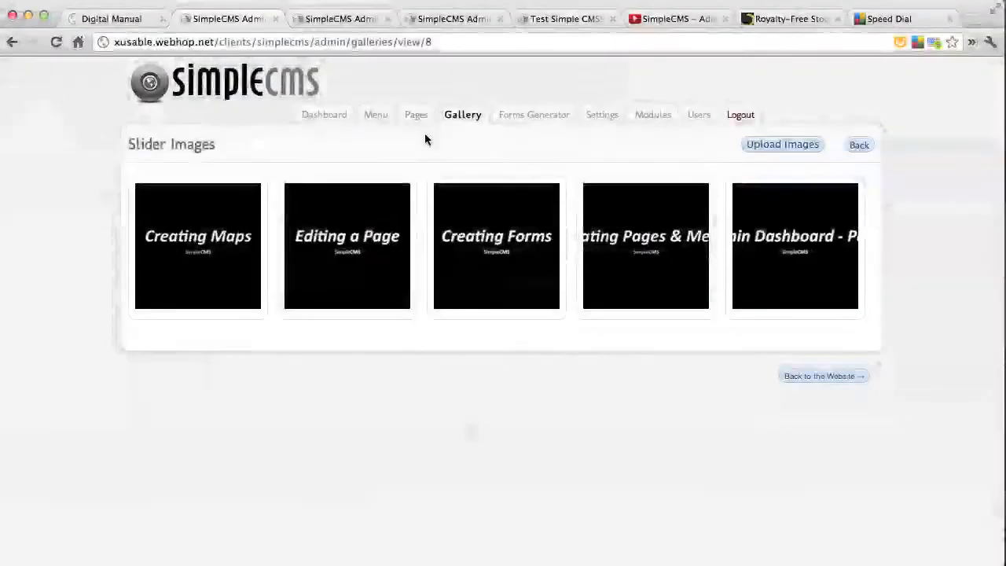
# Open the page titled New Page for editing and clear all of its content
pyautogui.click(418, 116)
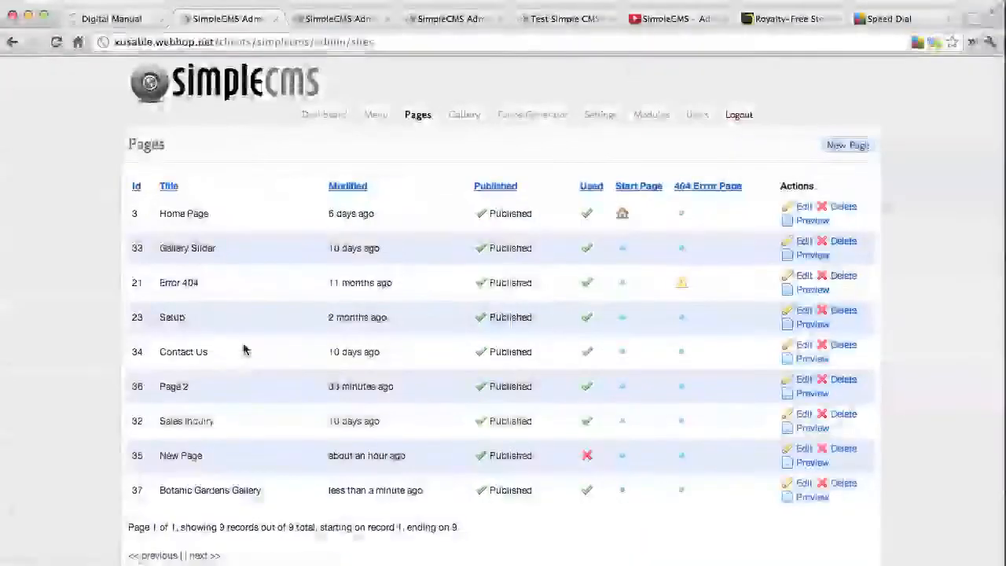
pyautogui.click(804, 455)
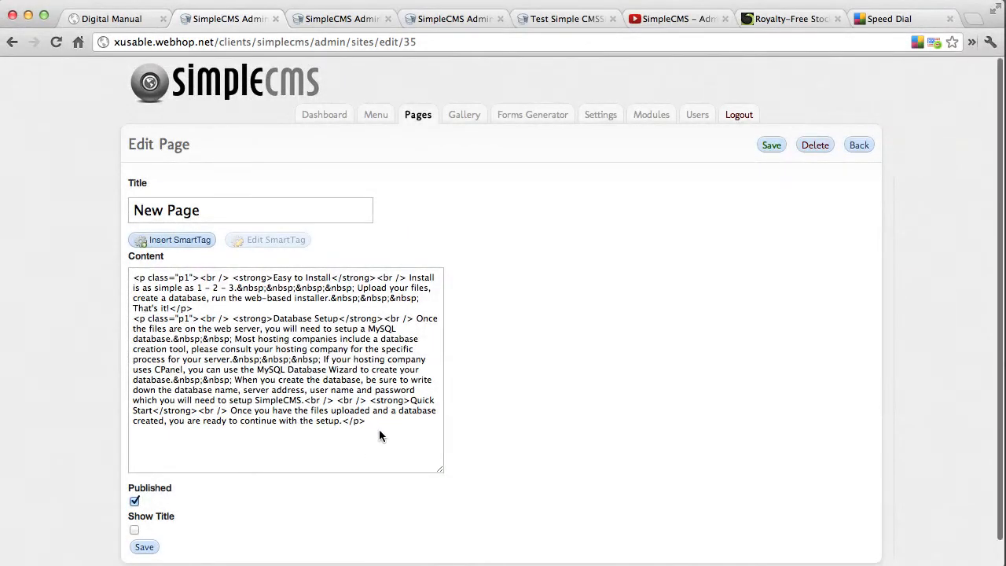
pyautogui.press('super+v')
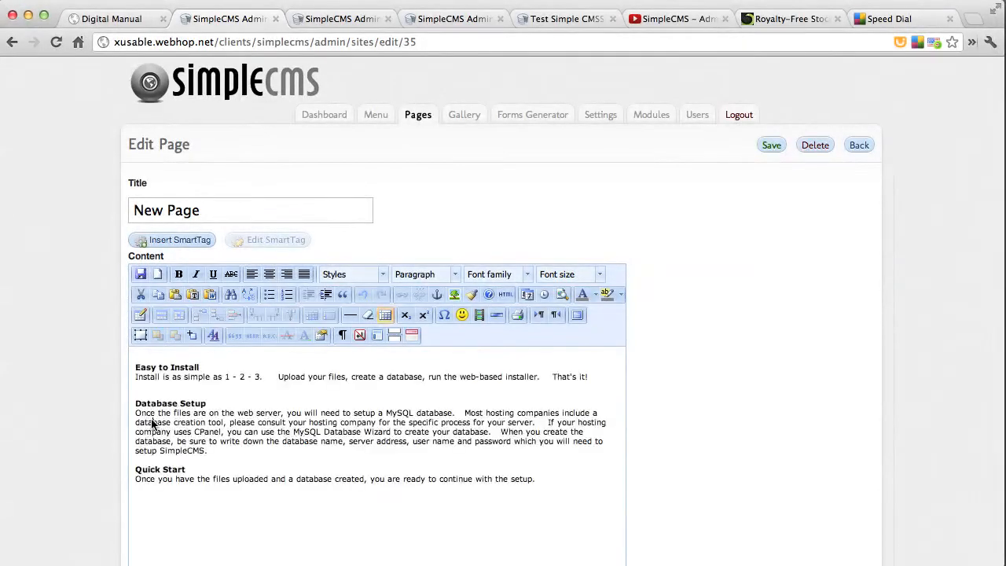
pyautogui.press('super+a')
pyautogui.press('BackSpace')
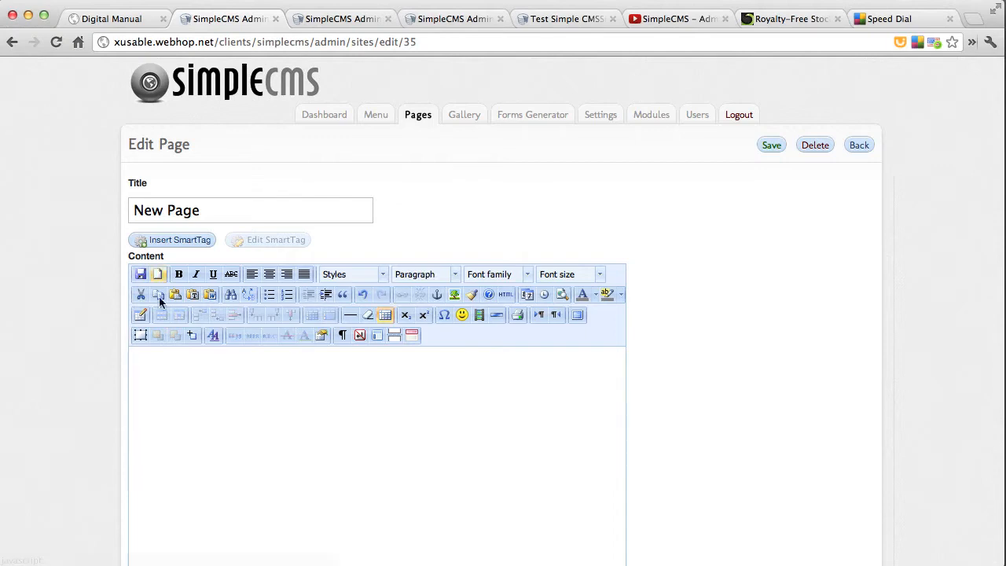
# Insert a Gallery Slider SmartTag into the page content and select Slider Images as its gallery
pyautogui.click(179, 240)
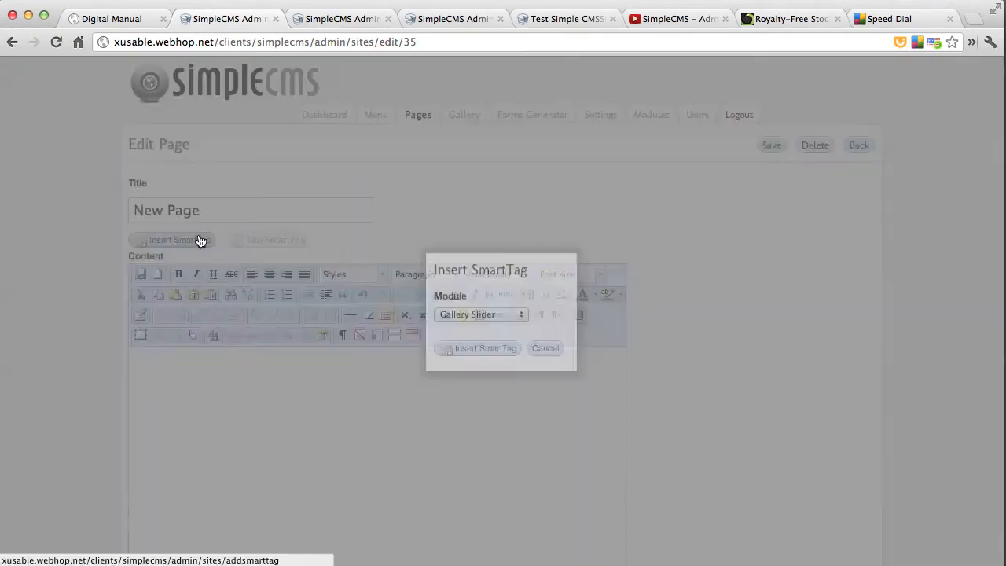
pyautogui.click(469, 348)
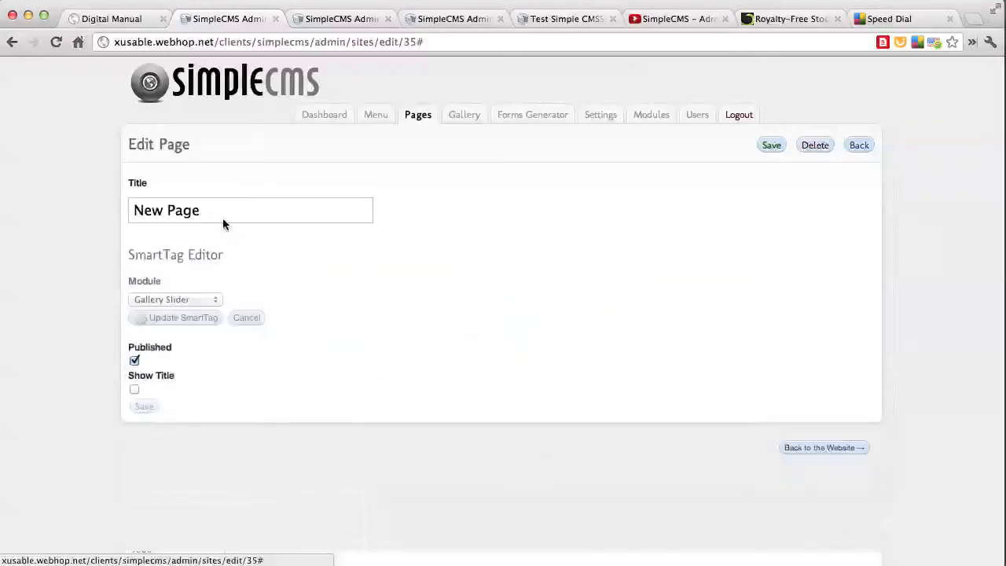
pyautogui.click(167, 371)
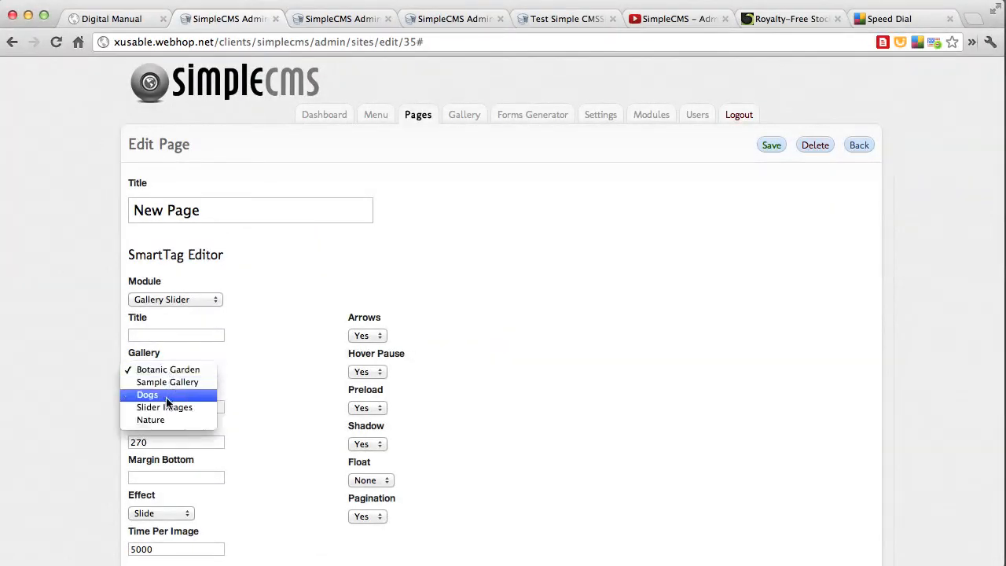
pyautogui.click(201, 409)
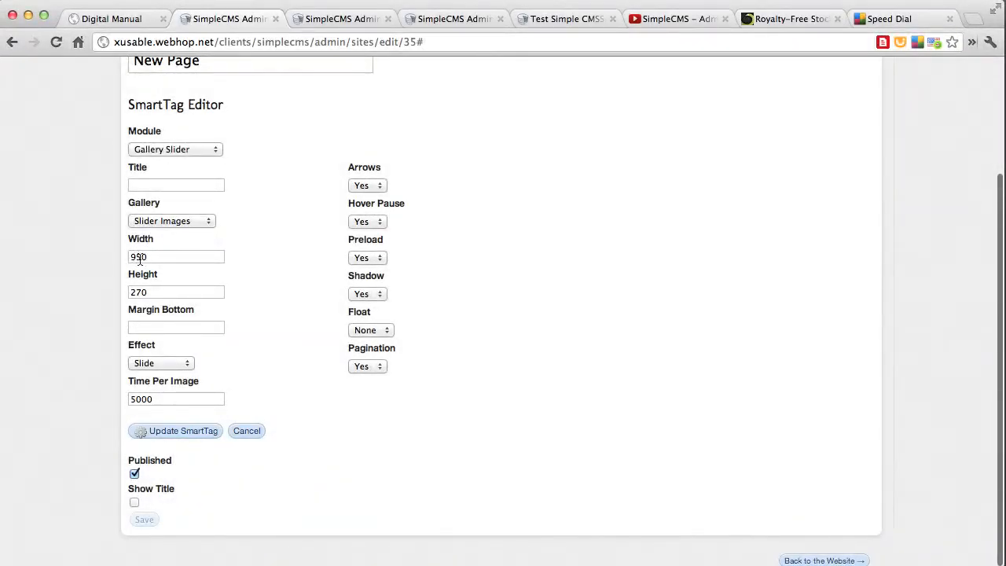
# Review the slider effects, keep Slide and a time per image of 5000, update the SmartTag and save the page
pyautogui.click(186, 365)
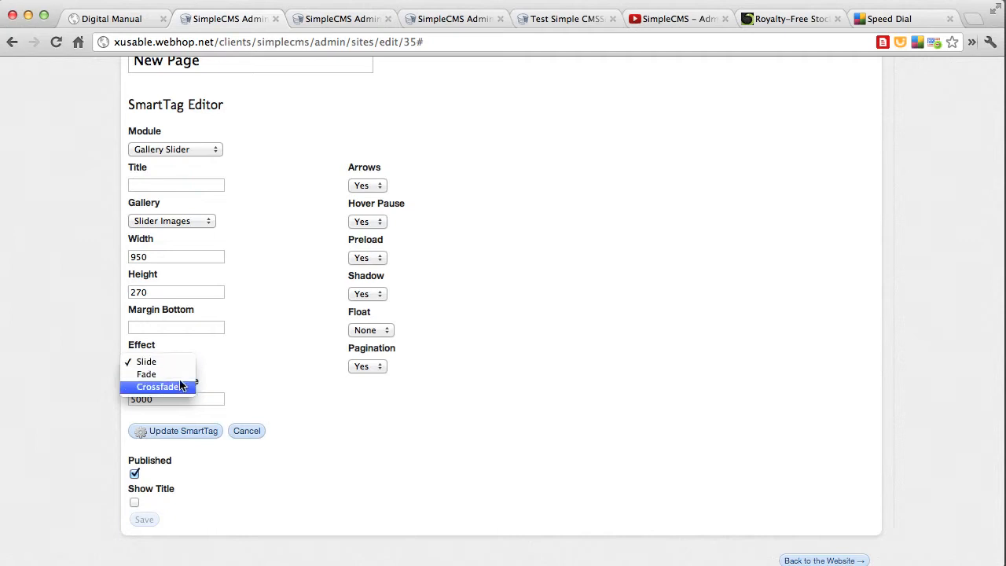
pyautogui.click(171, 363)
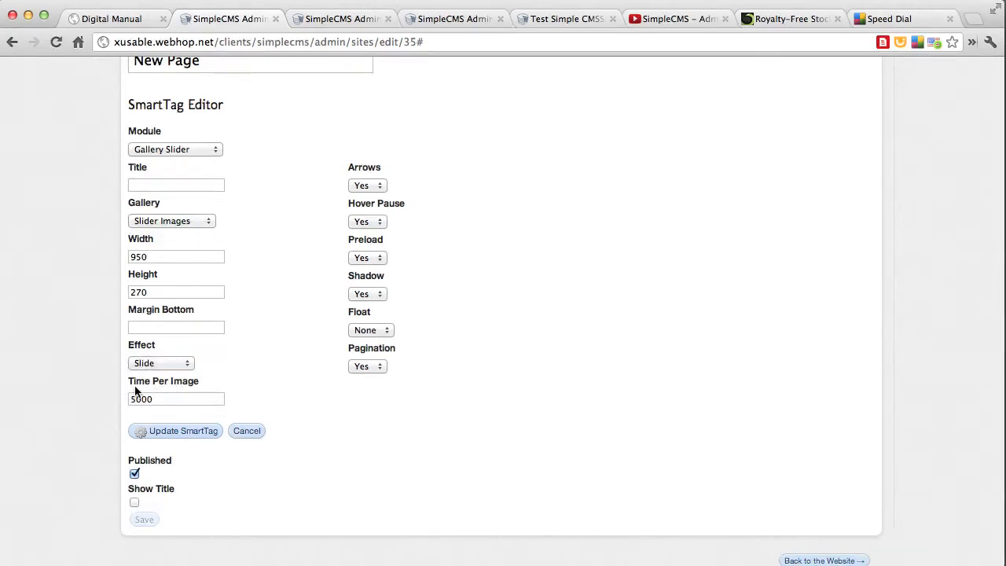
pyautogui.moveTo(158, 400); pyautogui.dragTo(128, 400)
pyautogui.click(182, 433)
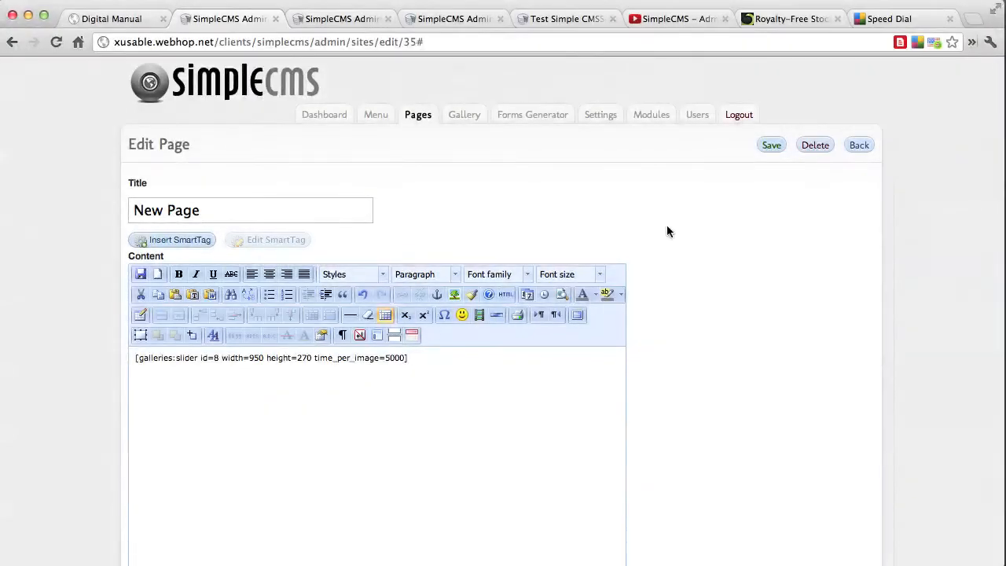
pyautogui.click(771, 145)
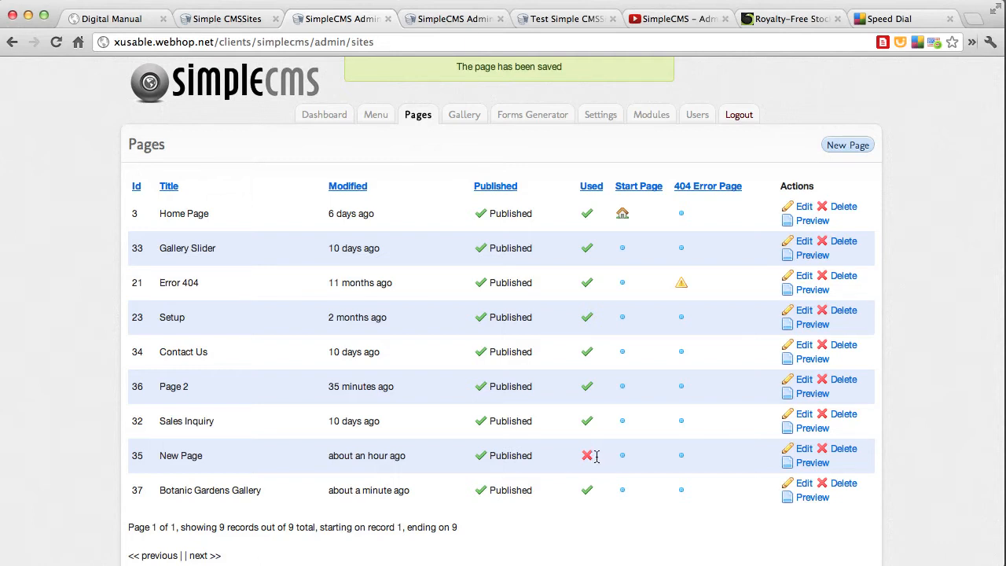
# Create and save a menu item named Slider that links to the page New Page
pyautogui.click(366, 116)
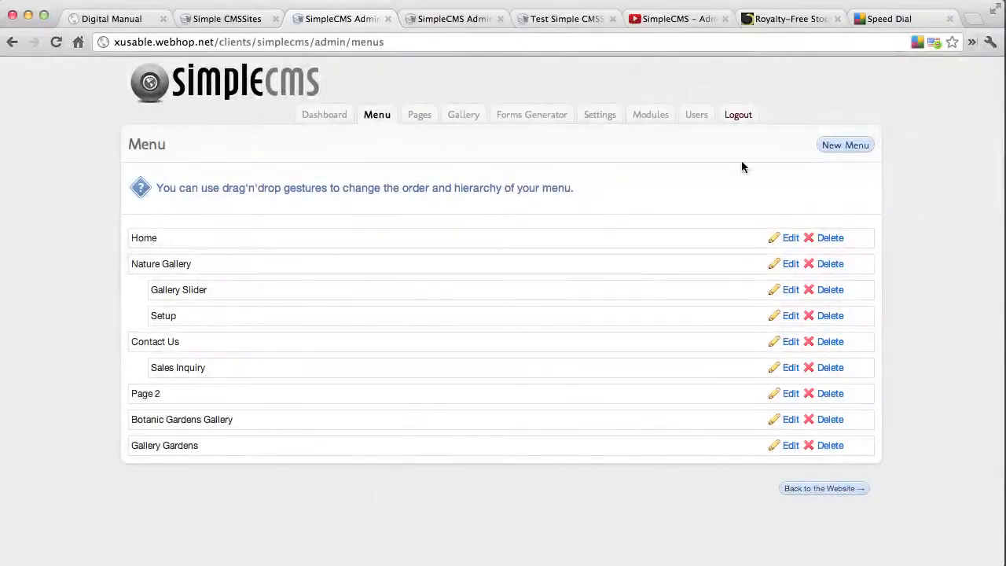
pyautogui.click(841, 146)
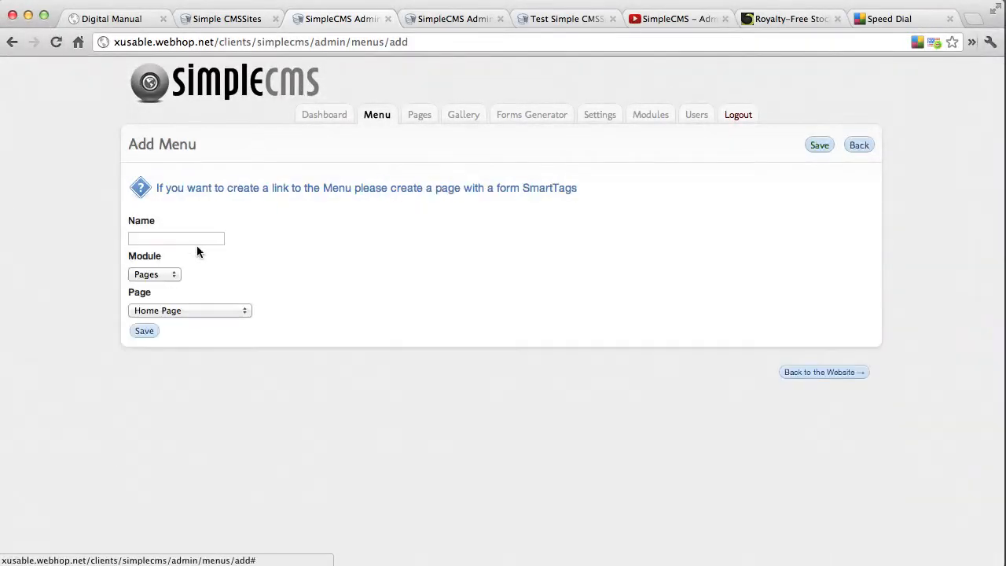
pyautogui.click(175, 237)
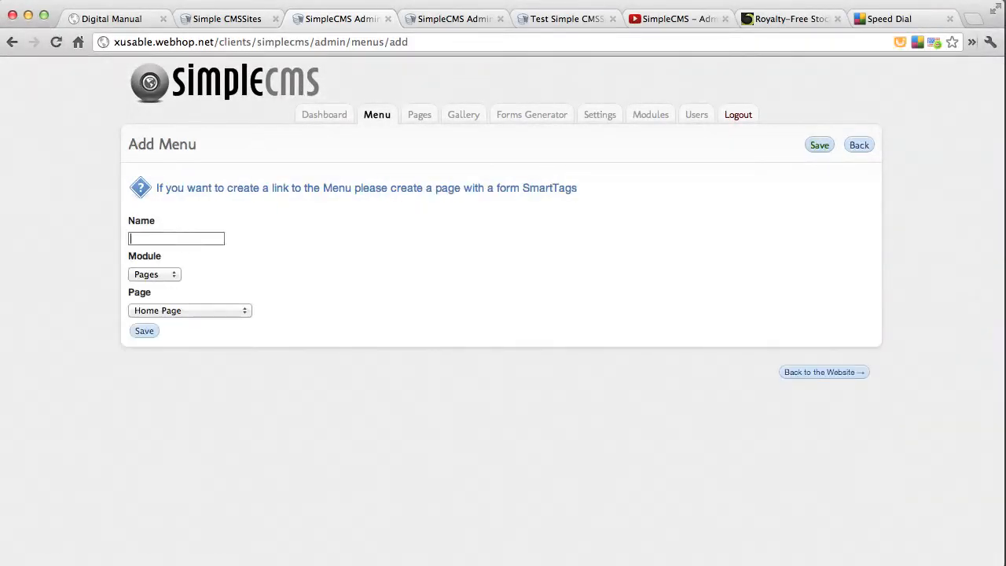
pyautogui.click(182, 308)
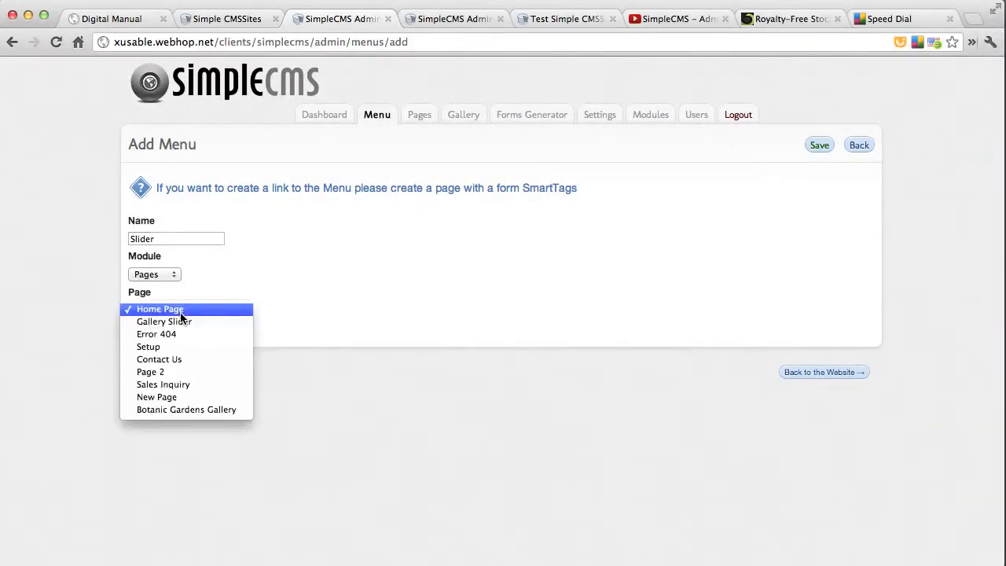
pyautogui.click(186, 400)
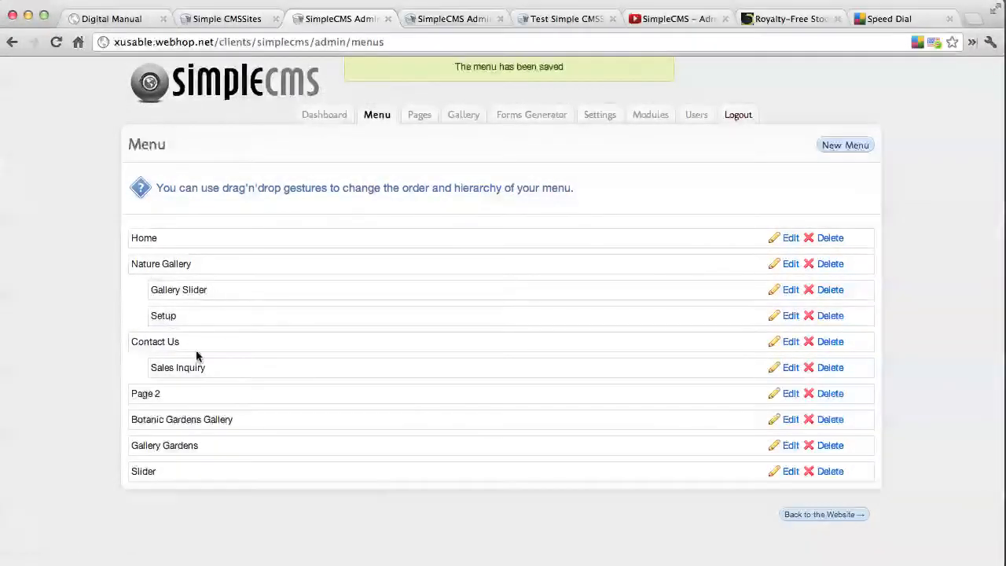
# Move the Slider menu item directly below Home and nest Page 2, Botanic Gardens Gallery and Gallery Gardens under it
pyautogui.moveTo(153, 475); pyautogui.dragTo(153, 265)
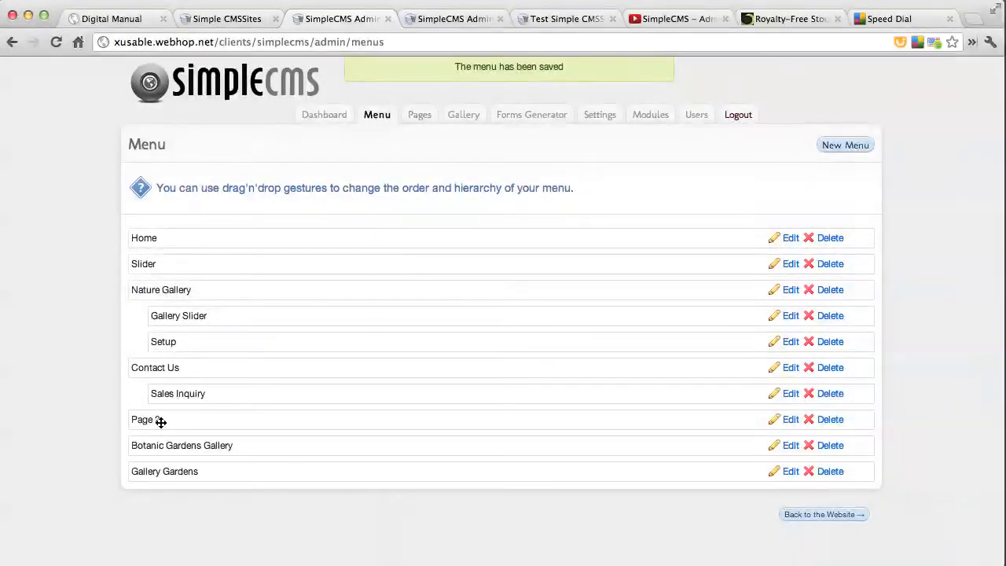
pyautogui.moveTo(148, 420); pyautogui.dragTo(176, 292)
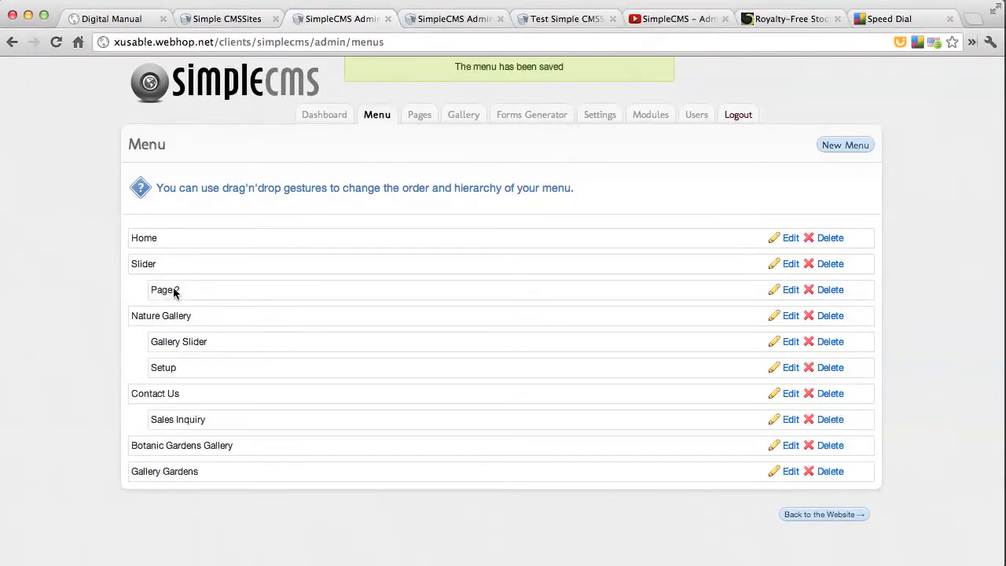
pyautogui.moveTo(171, 444); pyautogui.dragTo(198, 315)
pyautogui.moveTo(177, 474); pyautogui.dragTo(197, 339)
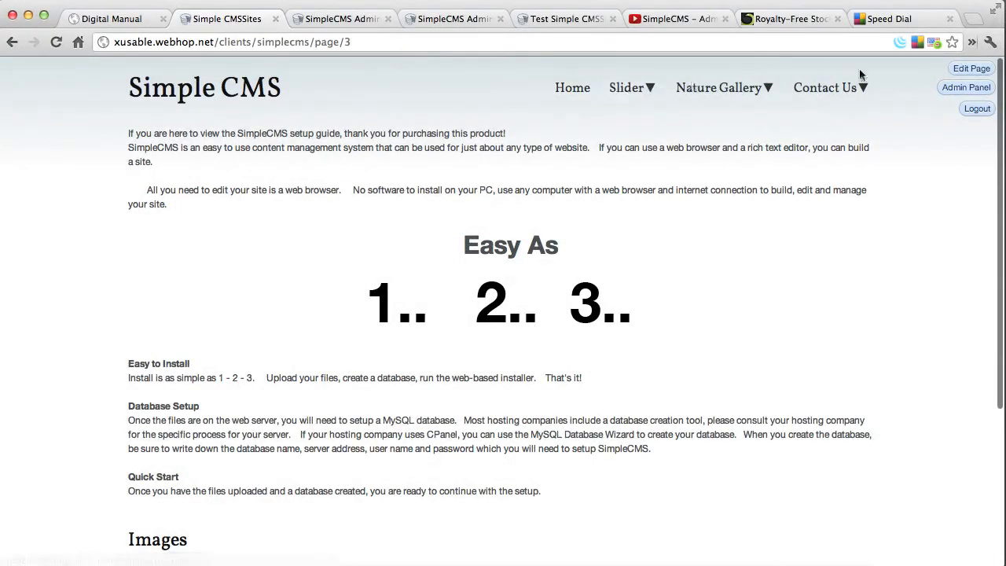
# Open the Slider page from the public site's navigation and advance through its slides with the forward arrow
pyautogui.click(625, 90)
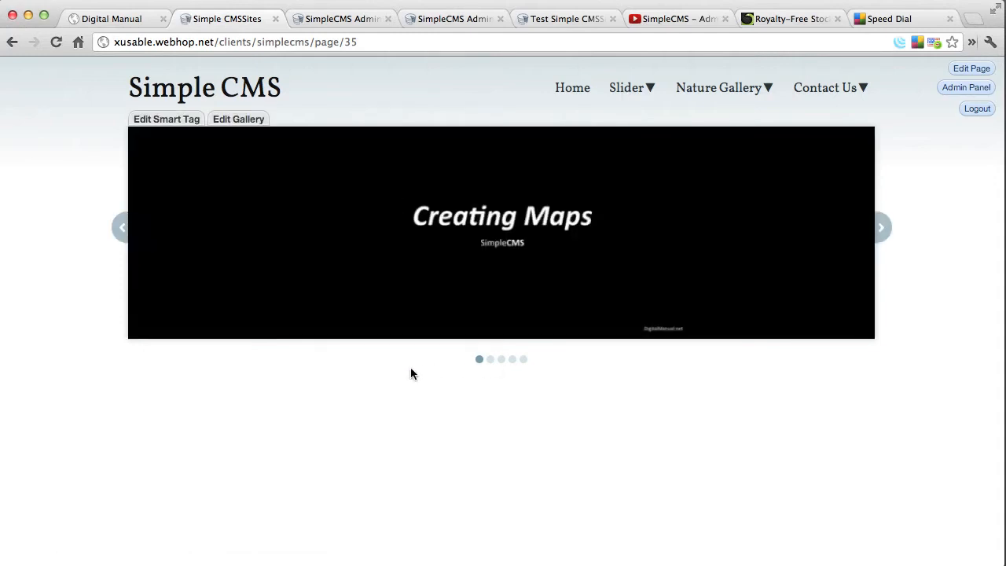
pyautogui.click(881, 229)
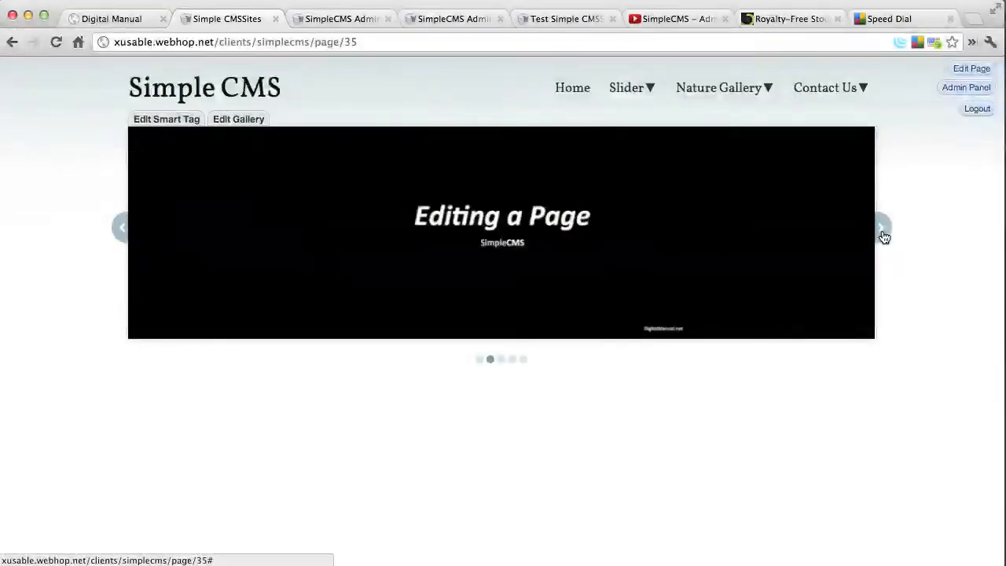
pyautogui.click(883, 236)
pyautogui.click(883, 235)
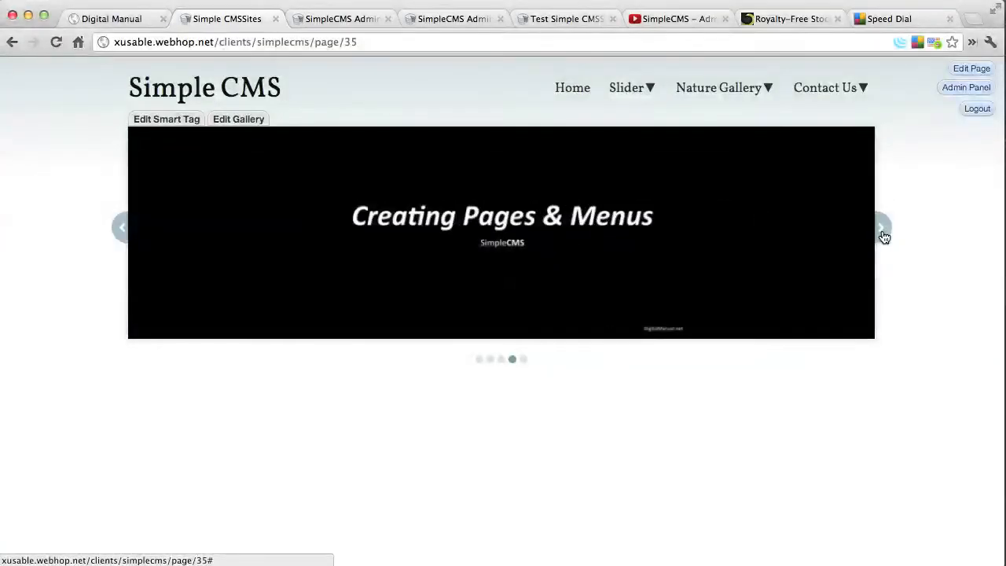
pyautogui.click(883, 236)
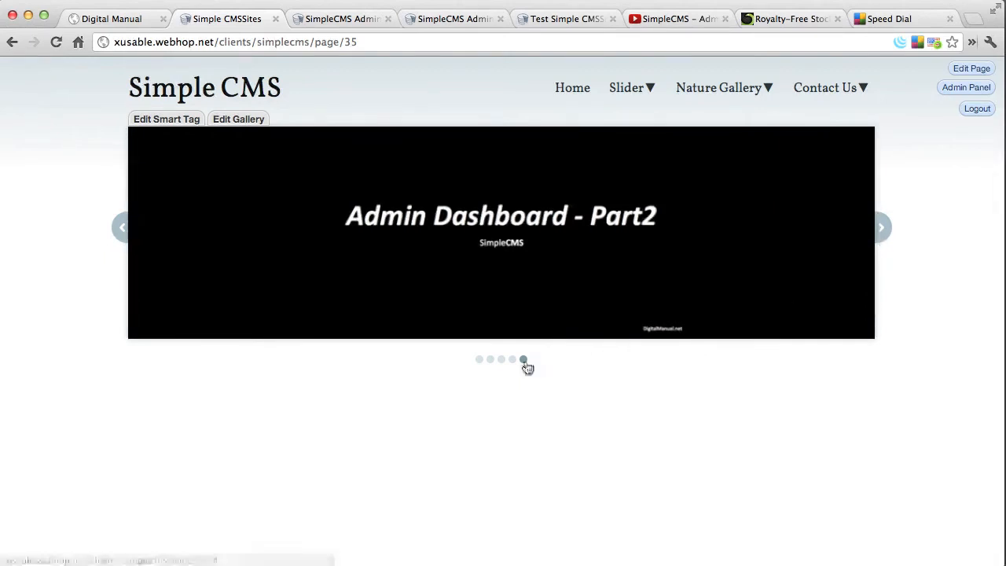
# Jump between the slides using the slider's pagination dots, finishing on the last slide
pyautogui.click(491, 363)
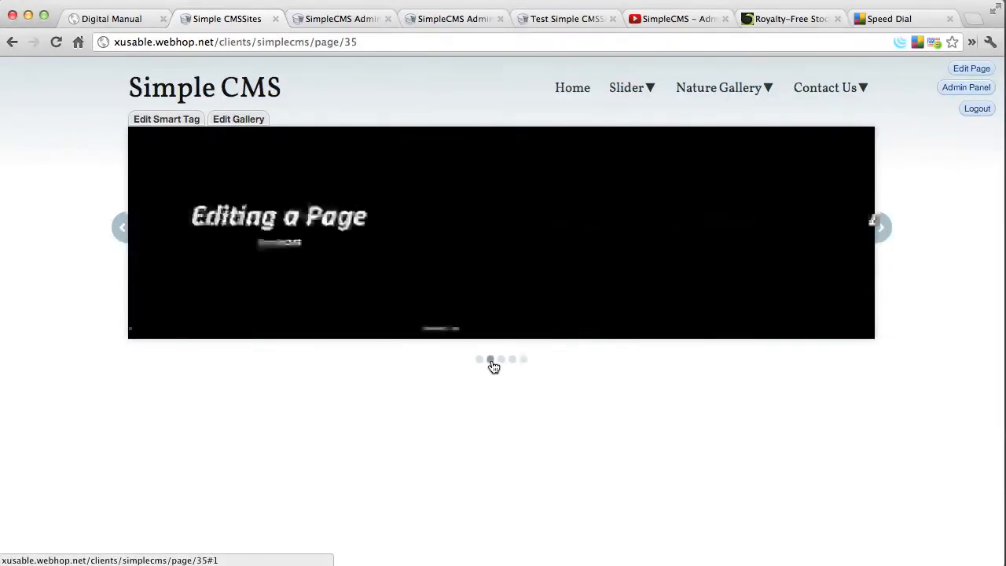
pyautogui.click(500, 363)
pyautogui.click(481, 360)
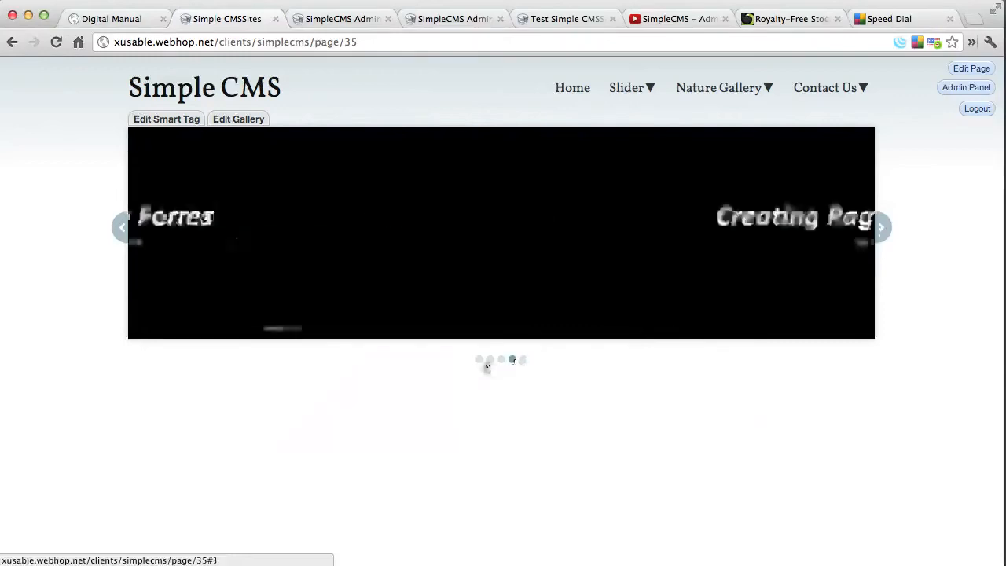
pyautogui.click(514, 361)
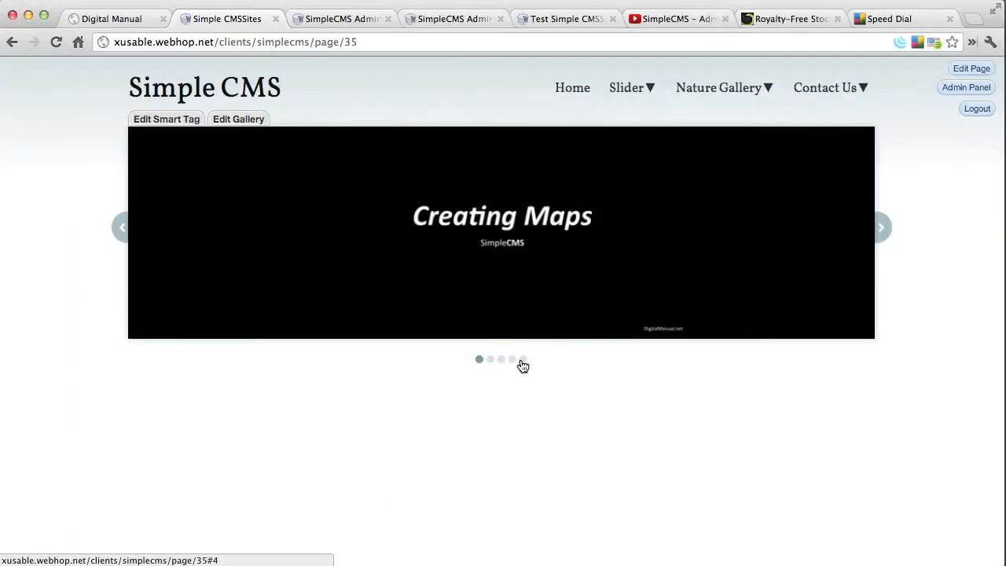
pyautogui.click(522, 361)
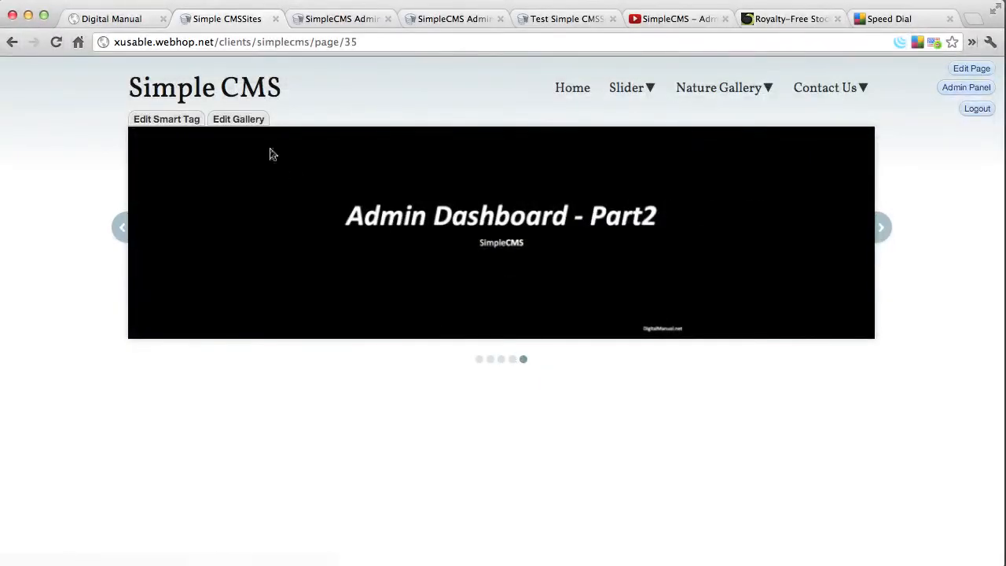
# Edit the smart tag of the gallery slider on the Slider page, set its width to 270 and update it
pyautogui.click(172, 124)
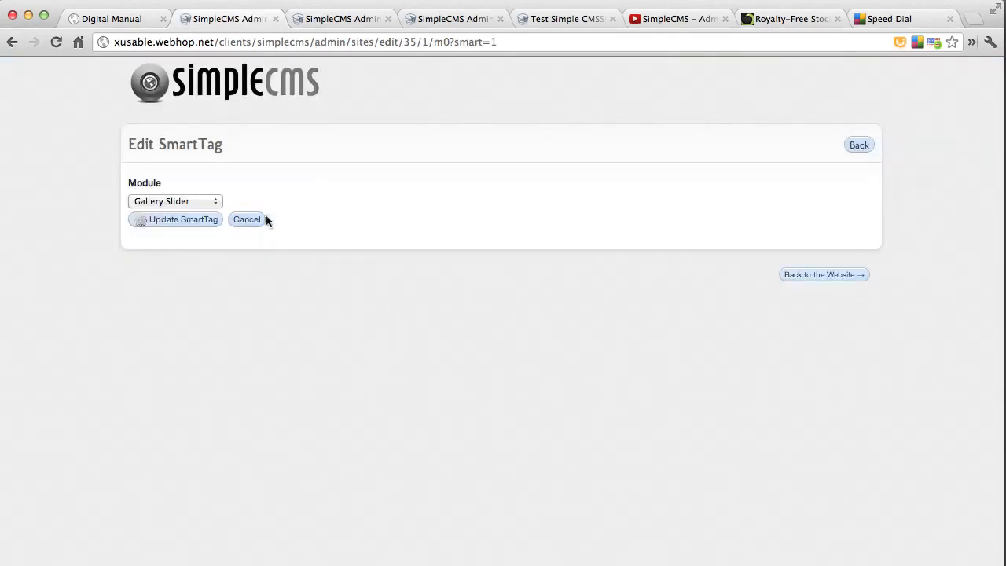
pyautogui.click(207, 220)
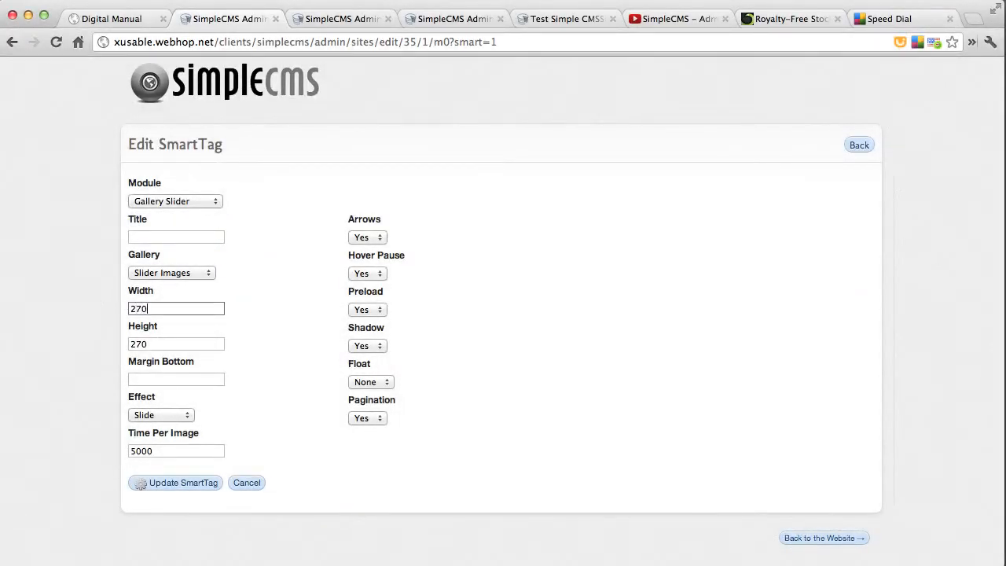
pyautogui.click(169, 481)
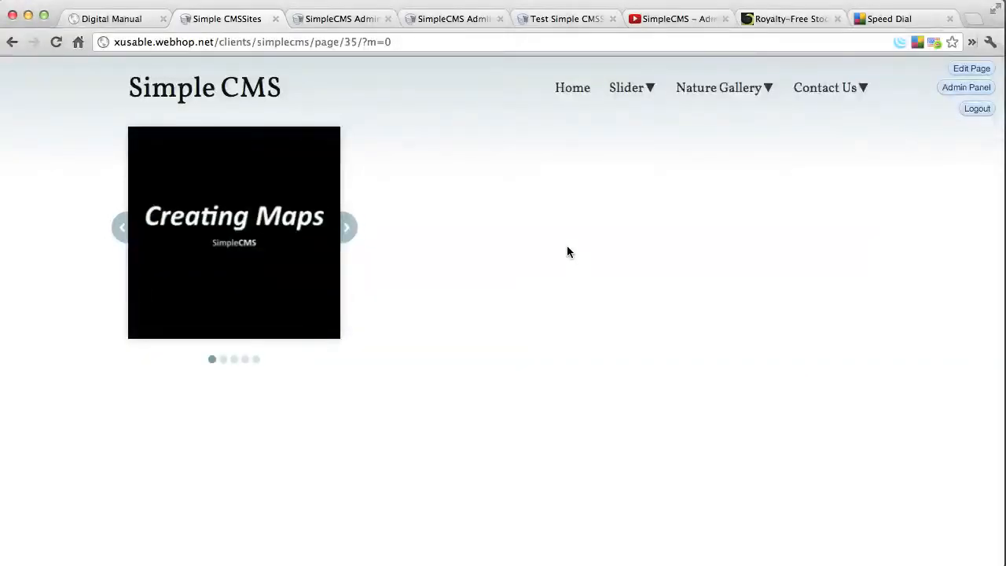
# Advance through the slides of the resized slider with its forward arrow
pyautogui.click(353, 236)
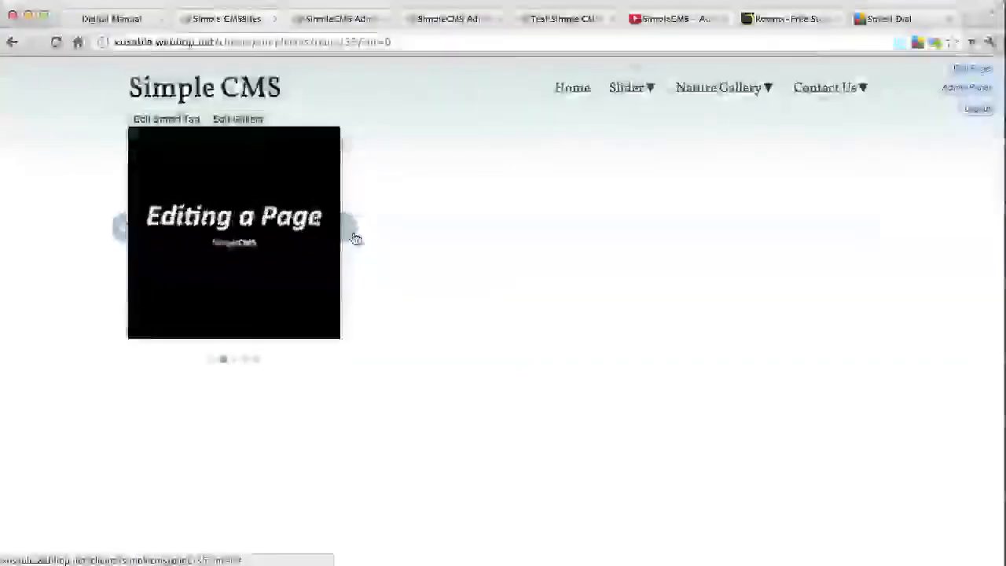
pyautogui.click(353, 236)
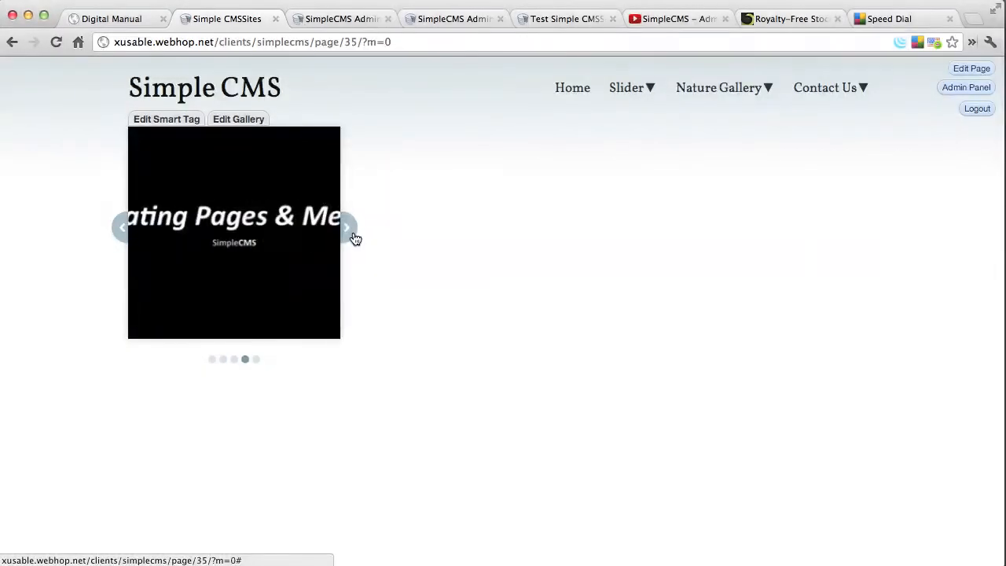
pyautogui.click(354, 237)
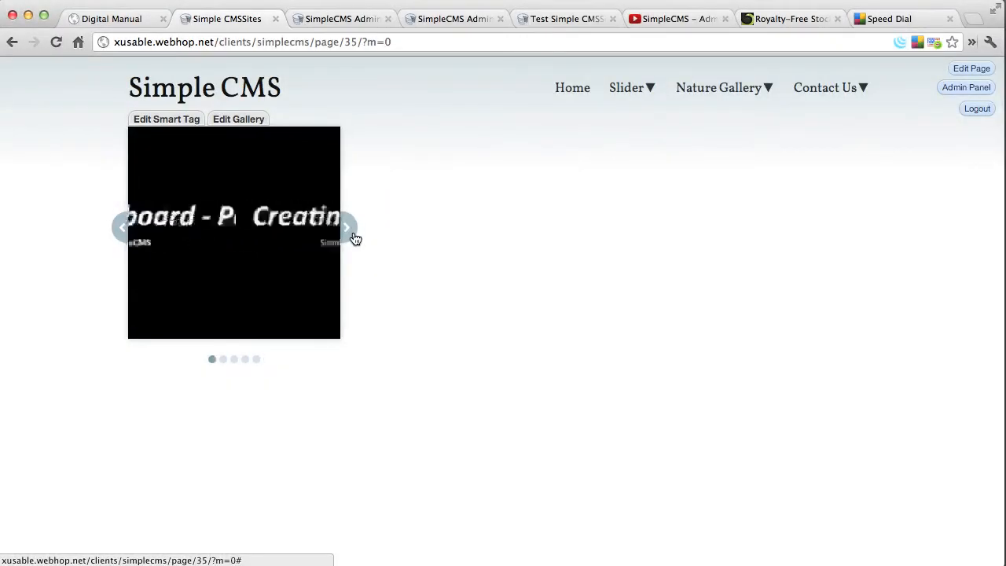
pyautogui.click(354, 237)
pyautogui.click(355, 238)
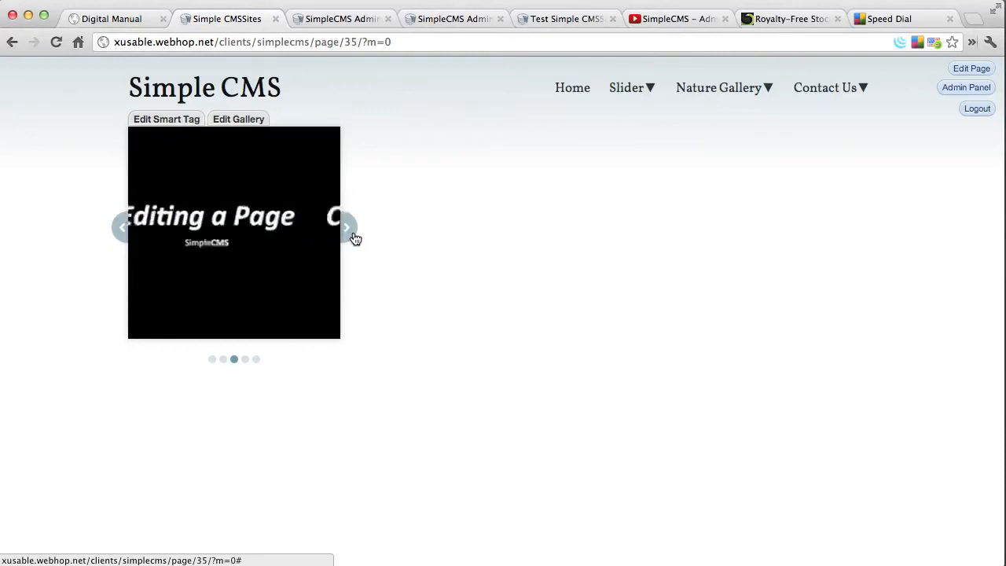
pyautogui.click(354, 237)
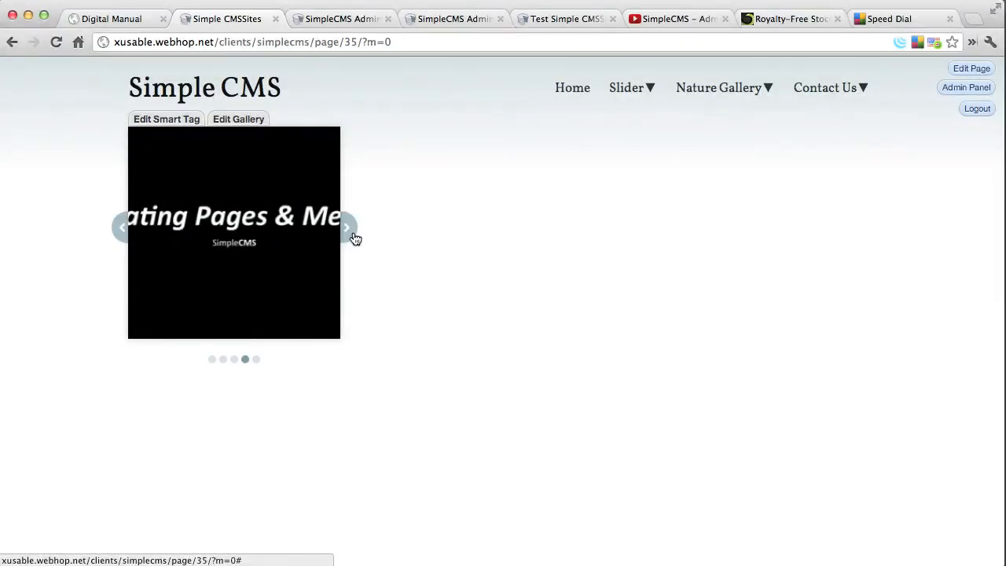
pyautogui.click(355, 237)
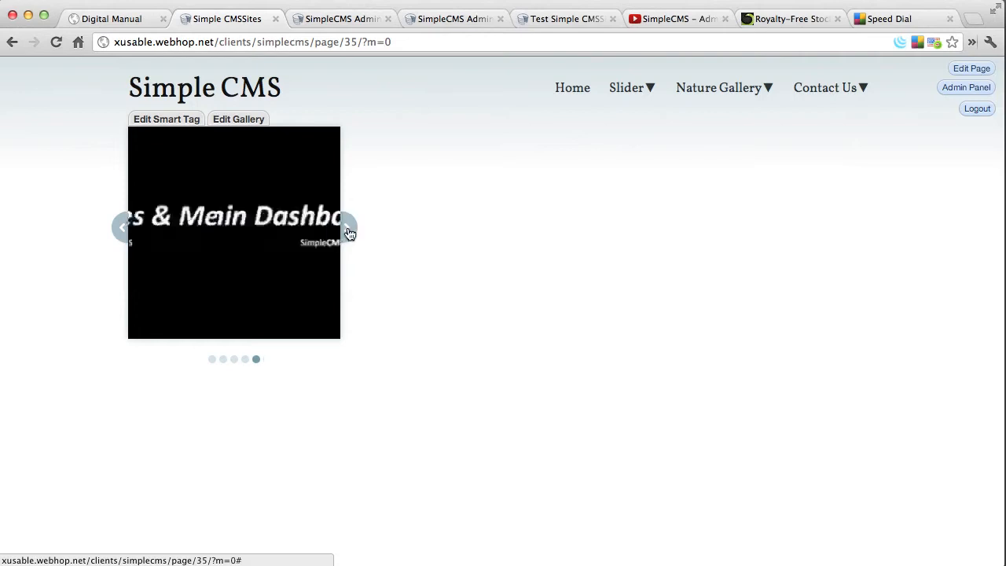
# Edit the slider's smart tag again, set Arrows, Pagination and Hover Pause to No, and update it
pyautogui.click(160, 120)
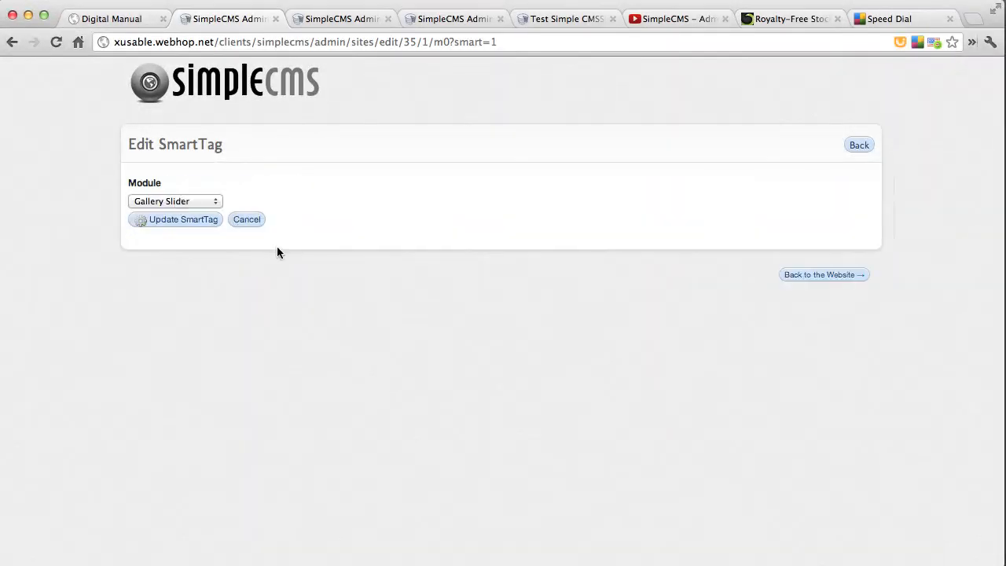
pyautogui.click(202, 218)
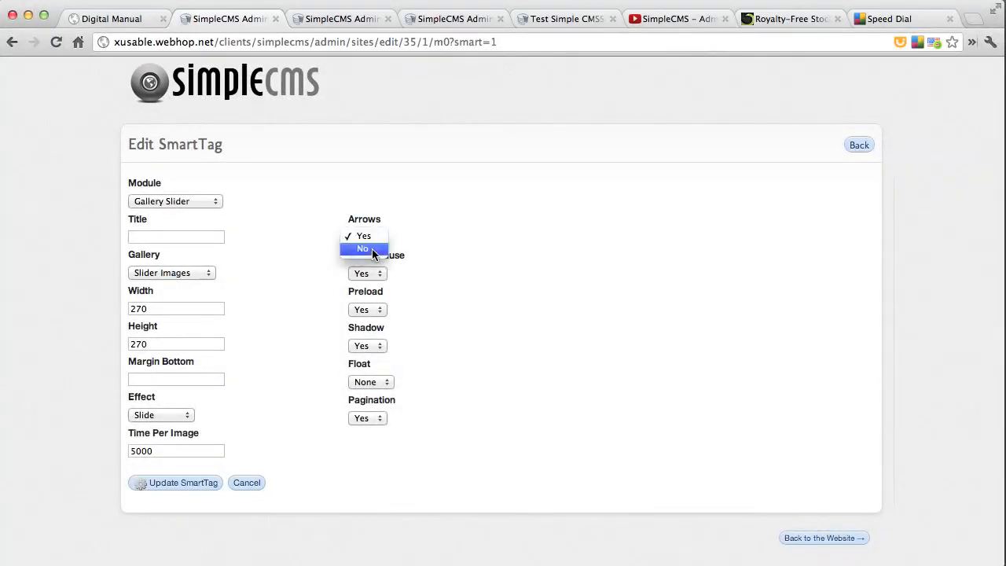
pyautogui.click(372, 248)
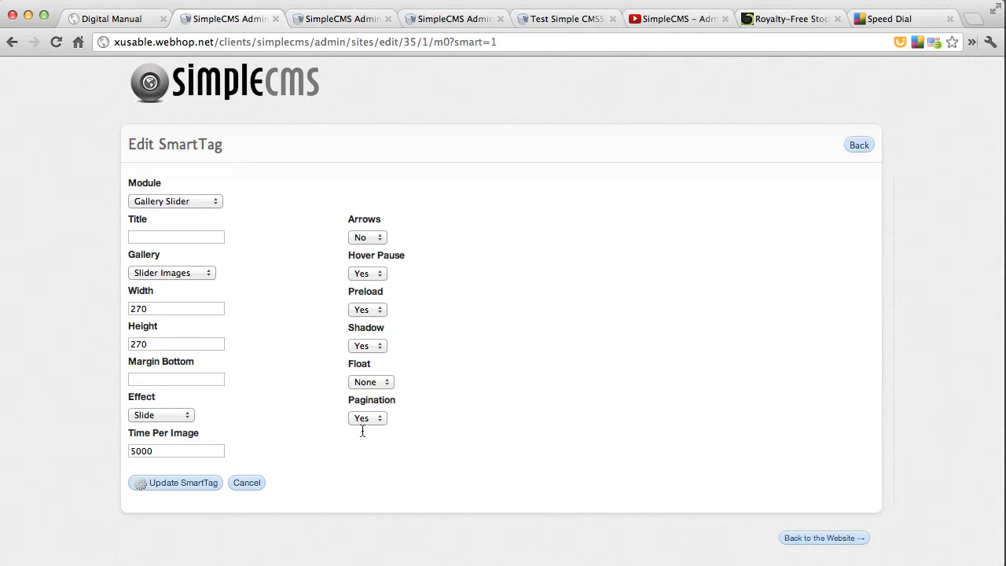
pyautogui.click(364, 419)
pyautogui.click(363, 429)
pyautogui.click(365, 278)
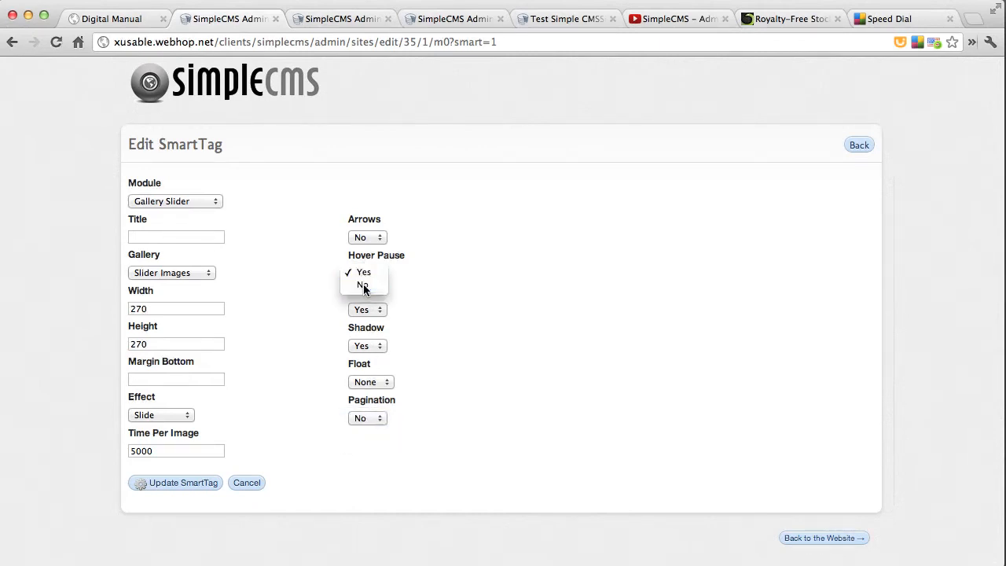
pyautogui.click(364, 286)
pyautogui.click(177, 482)
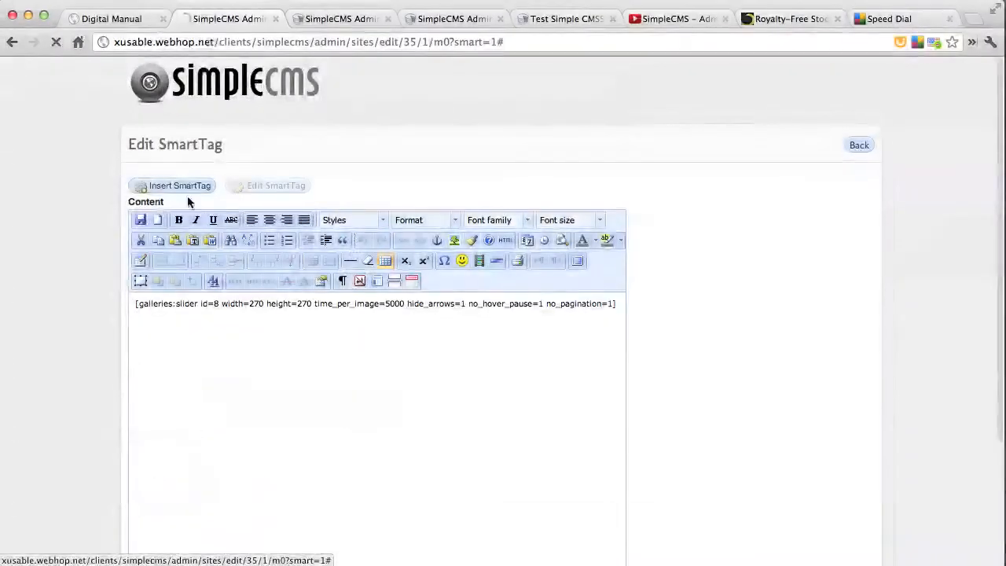
pyautogui.click(186, 191)
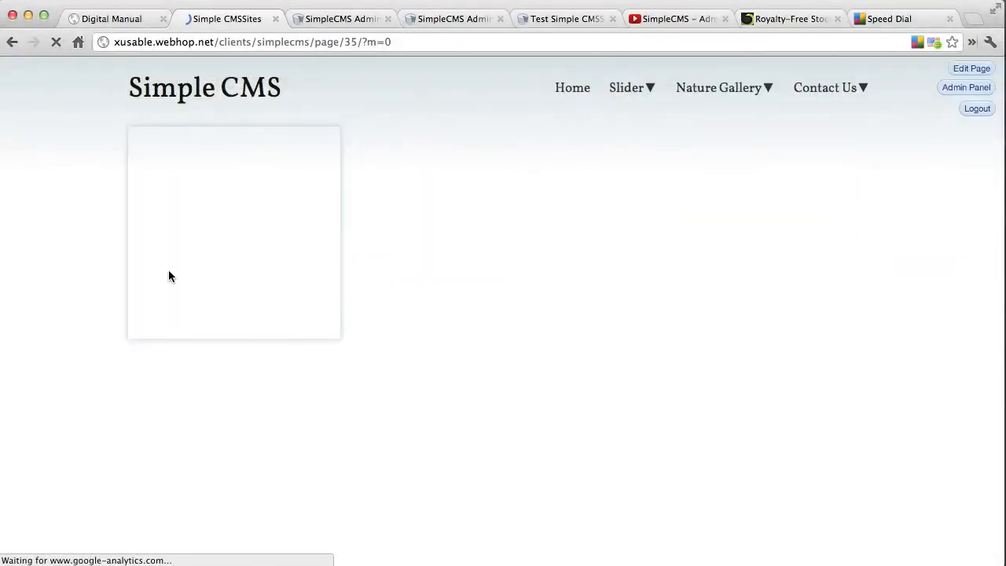
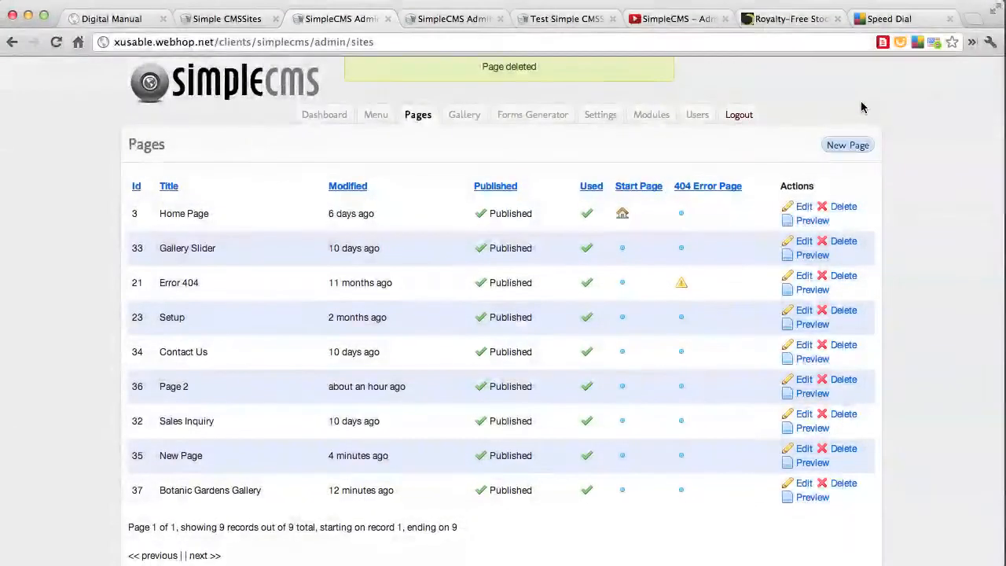
# Create a new page titled Map and insert a Google Map smart tag into its content
pyautogui.click(851, 146)
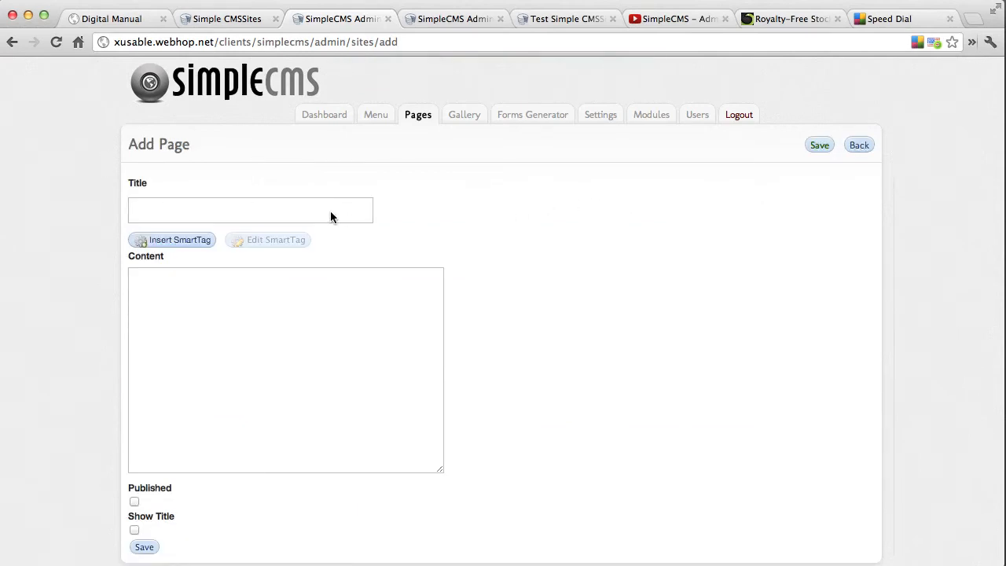
pyautogui.click(330, 213)
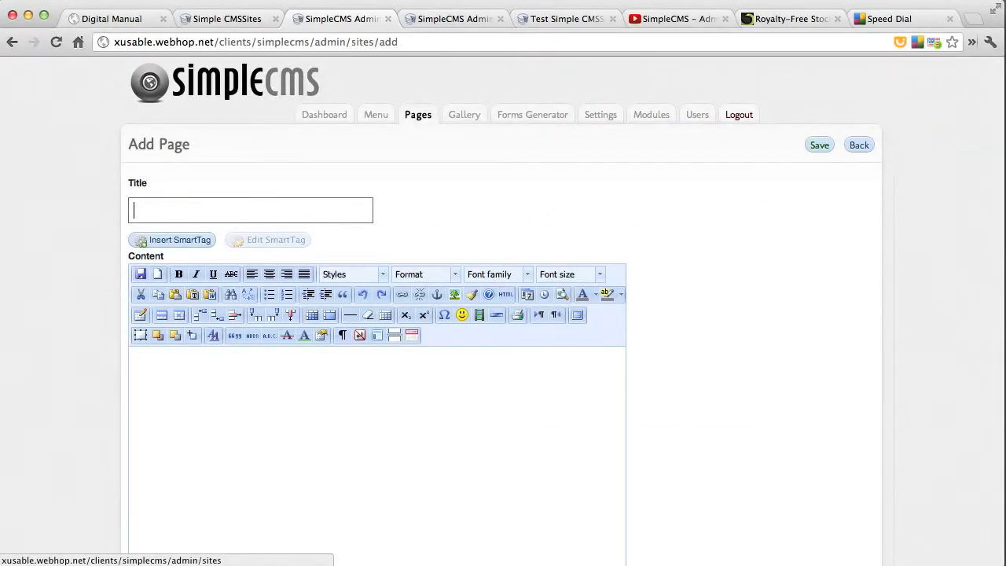
pyautogui.write('Map')
pyautogui.click(185, 242)
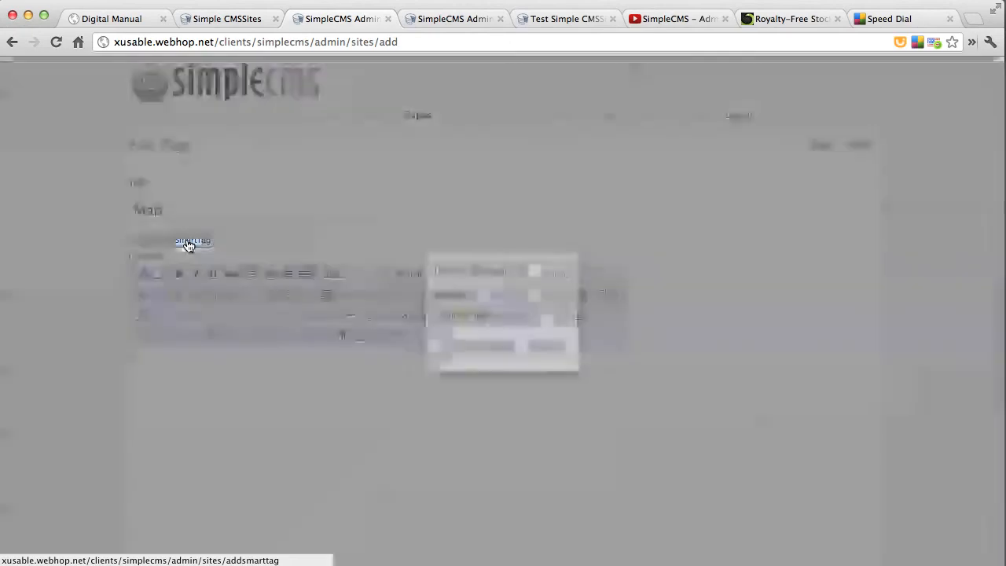
pyautogui.click(515, 316)
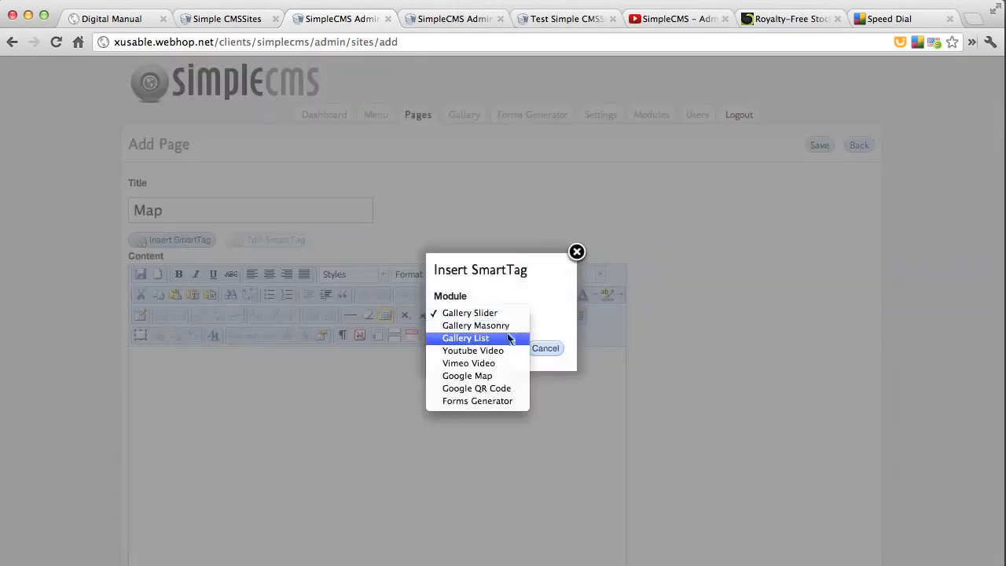
pyautogui.click(493, 376)
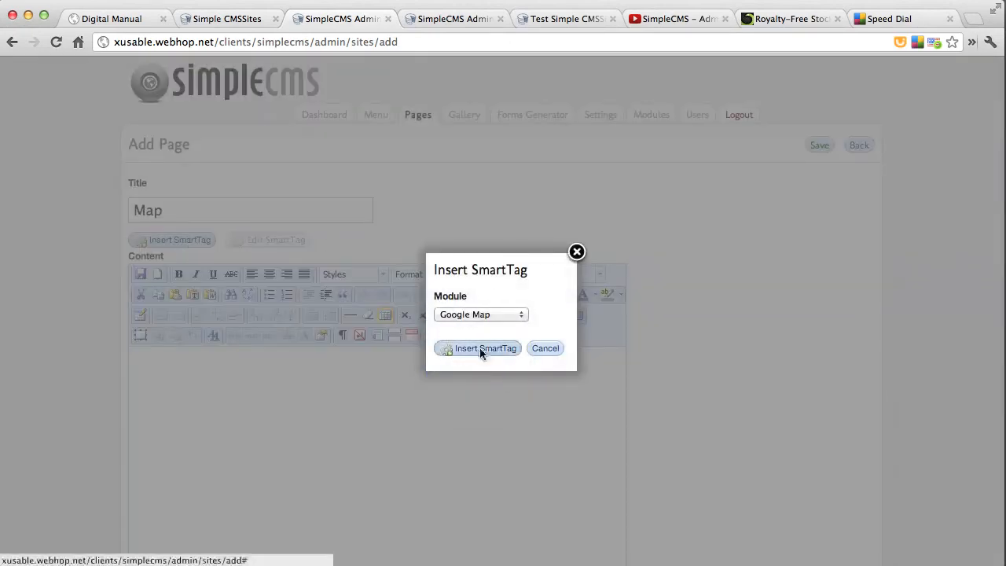
pyautogui.click(480, 349)
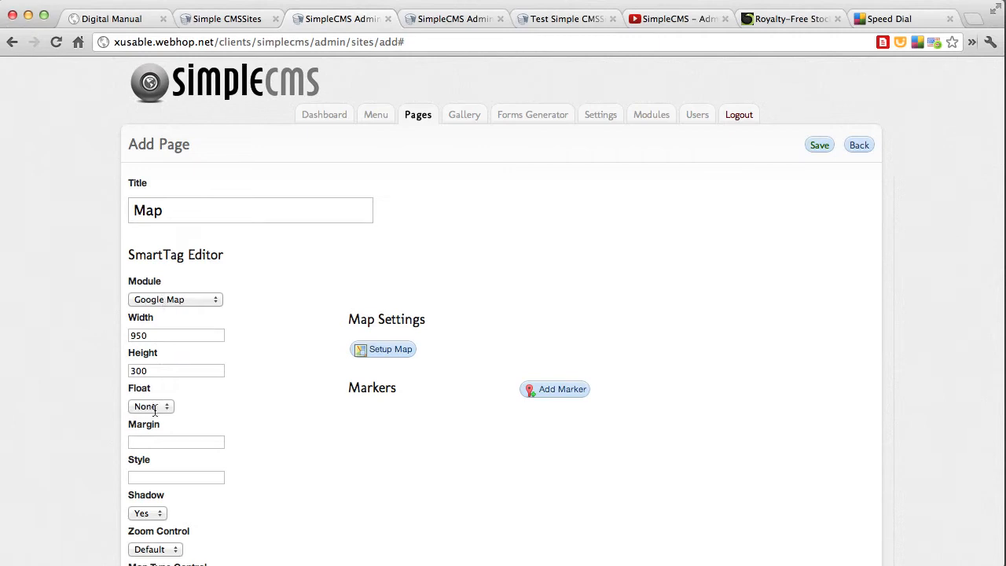
# Examine the available Zoom Control and Map Type Control options in the Google Map smart tag settings
pyautogui.scroll(-3, 160, 479)
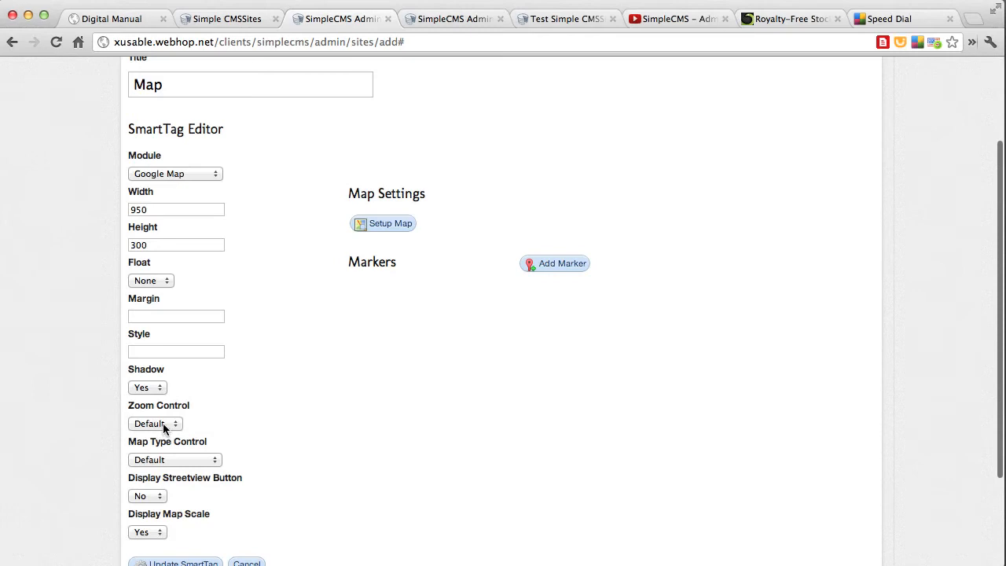
pyautogui.click(163, 423)
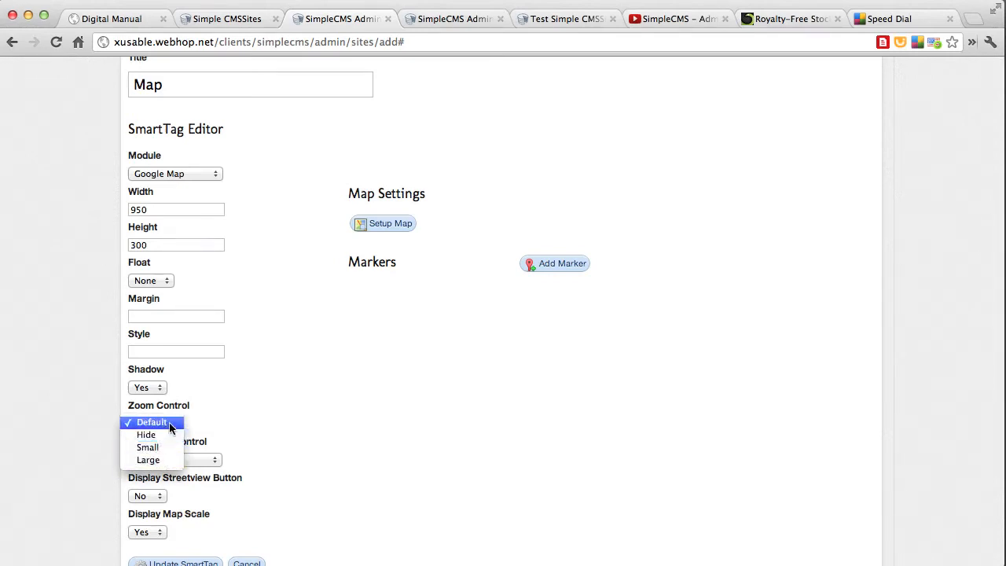
pyautogui.click(203, 423)
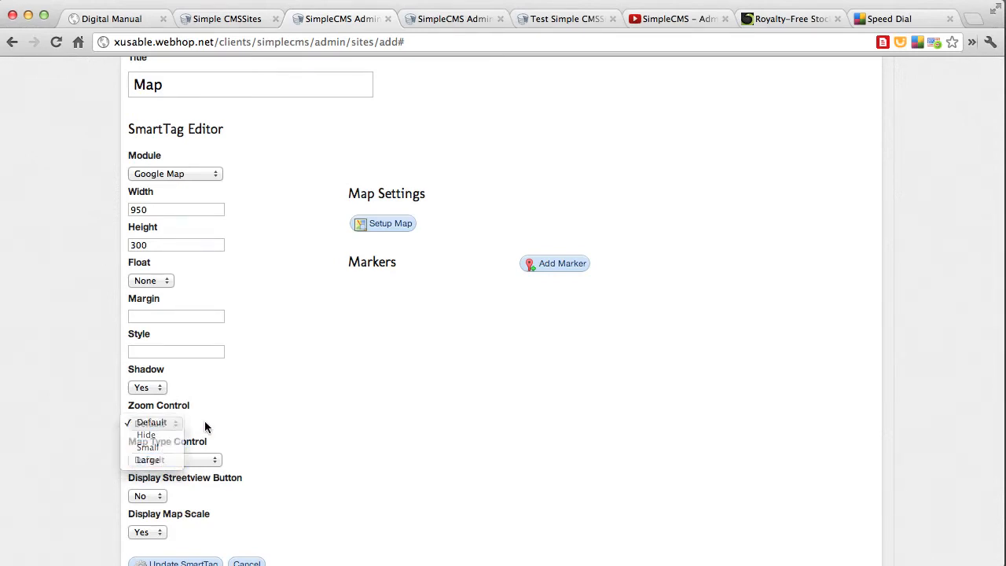
pyautogui.click(186, 459)
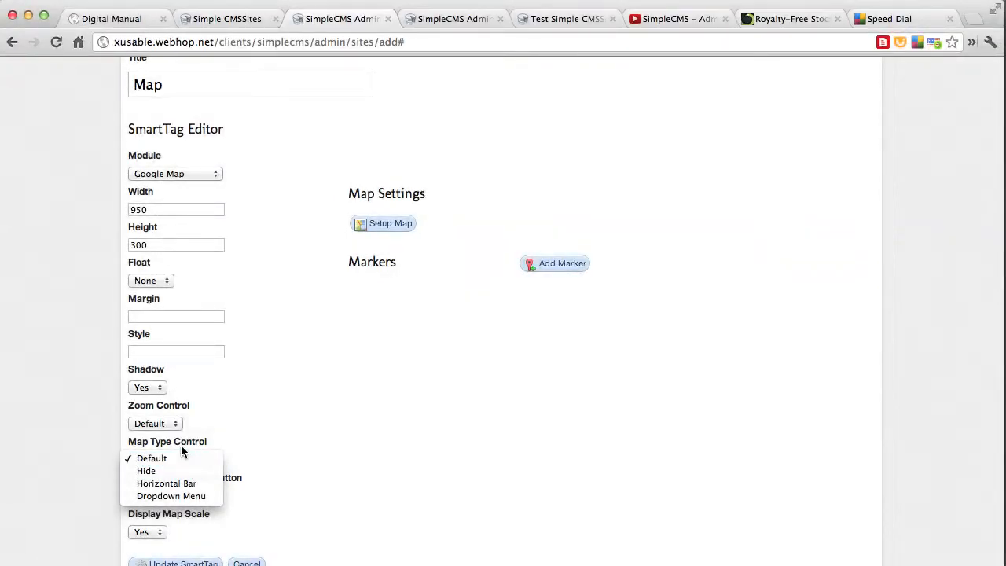
pyautogui.click(187, 460)
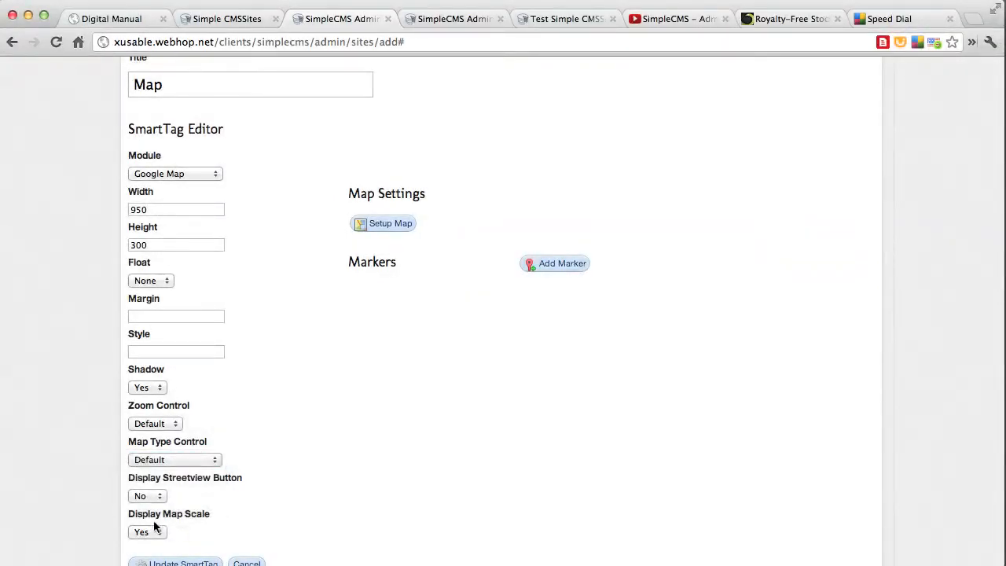
# Set up the map's view so it is centred on Chicago near the lake shore at zoom level 11
pyautogui.click(387, 228)
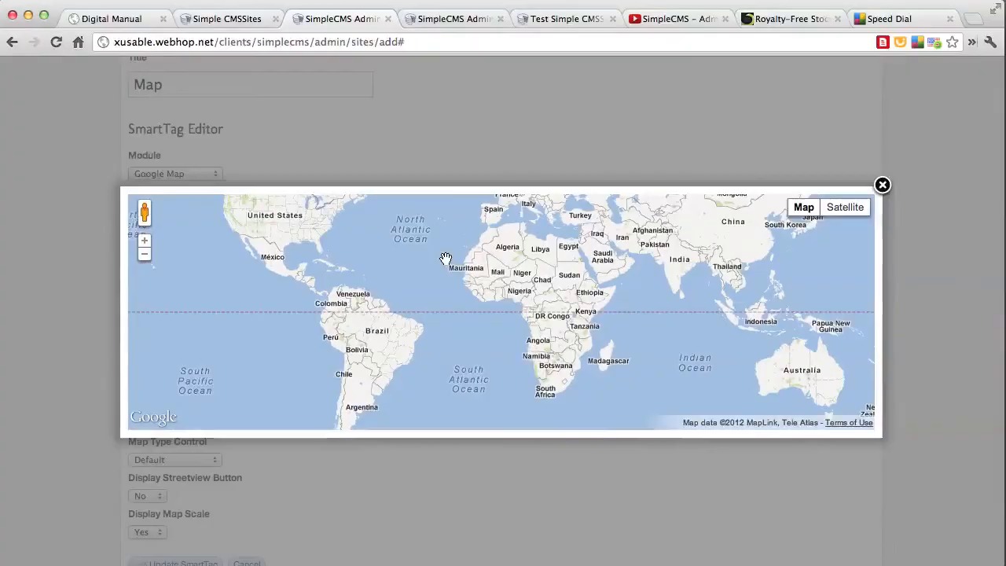
pyautogui.moveTo(446, 259); pyautogui.dragTo(665, 377)
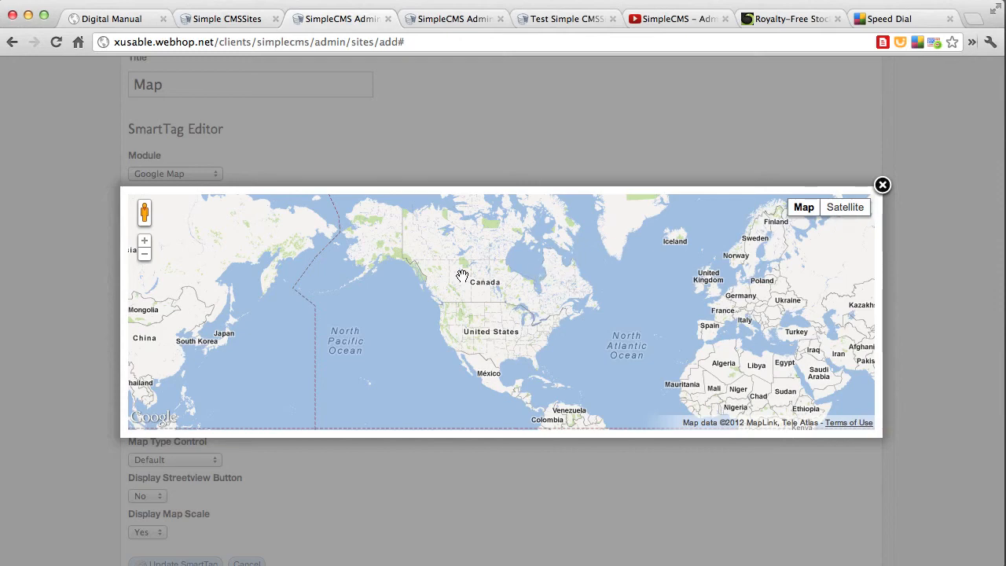
pyautogui.click(145, 249)
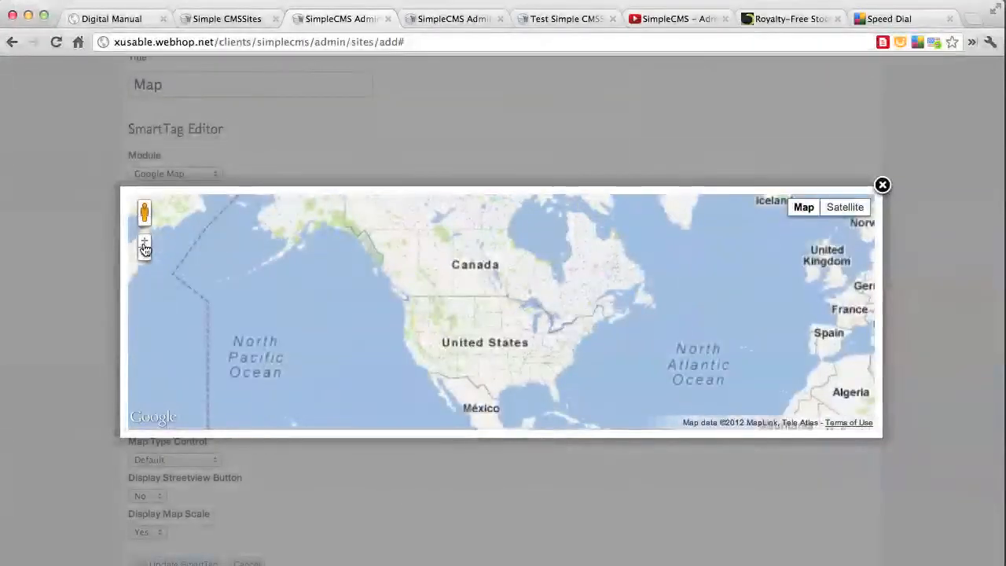
pyautogui.click(144, 249)
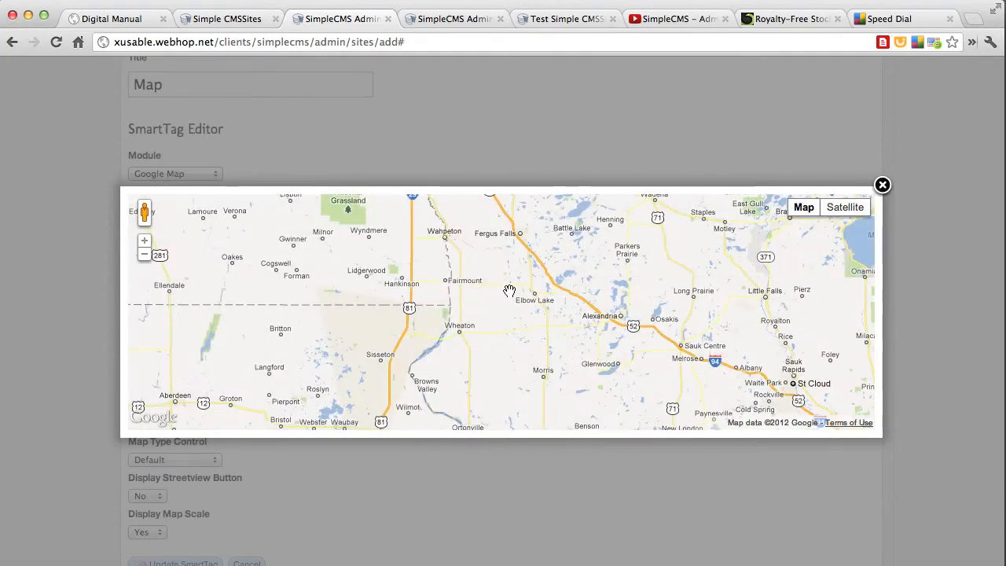
pyautogui.moveTo(510, 291); pyautogui.dragTo(490, 341)
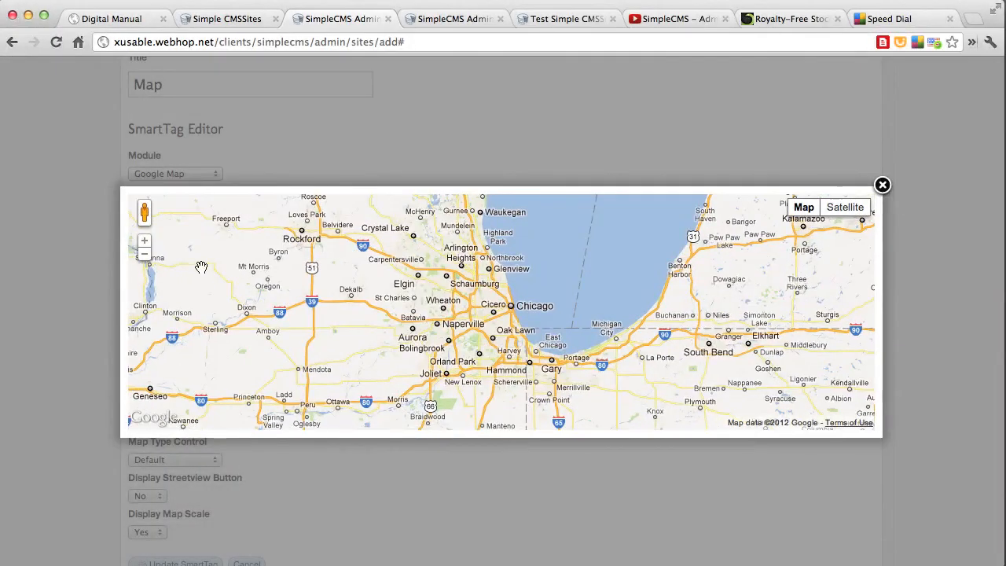
pyautogui.click(144, 239)
pyautogui.click(144, 239)
pyautogui.click(144, 240)
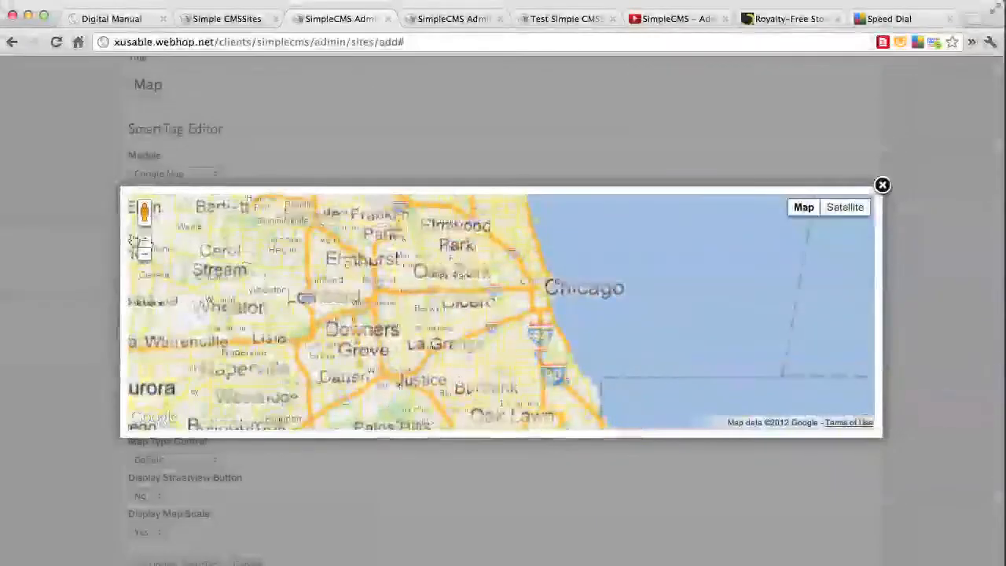
pyautogui.click(145, 243)
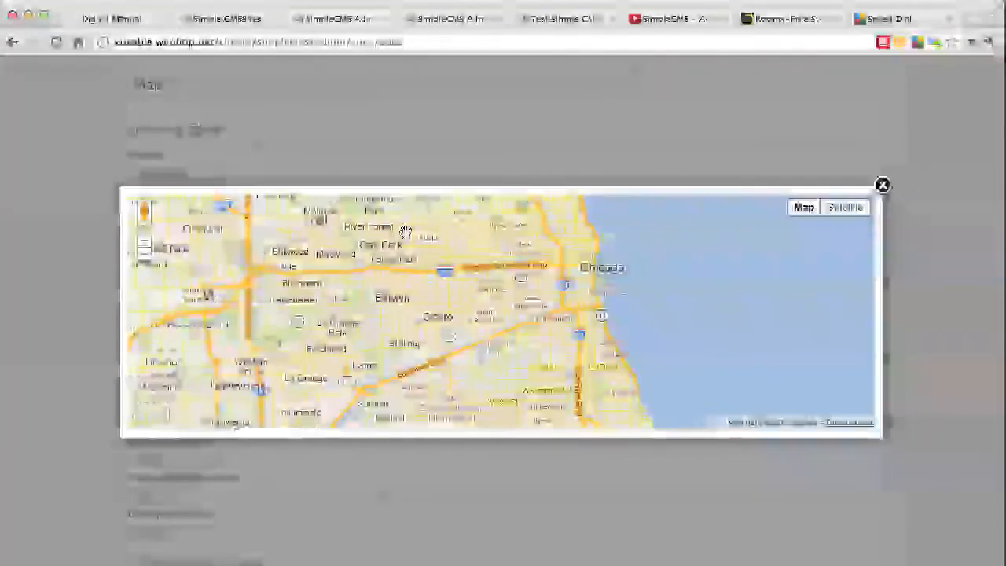
pyautogui.moveTo(573, 274); pyautogui.dragTo(521, 298)
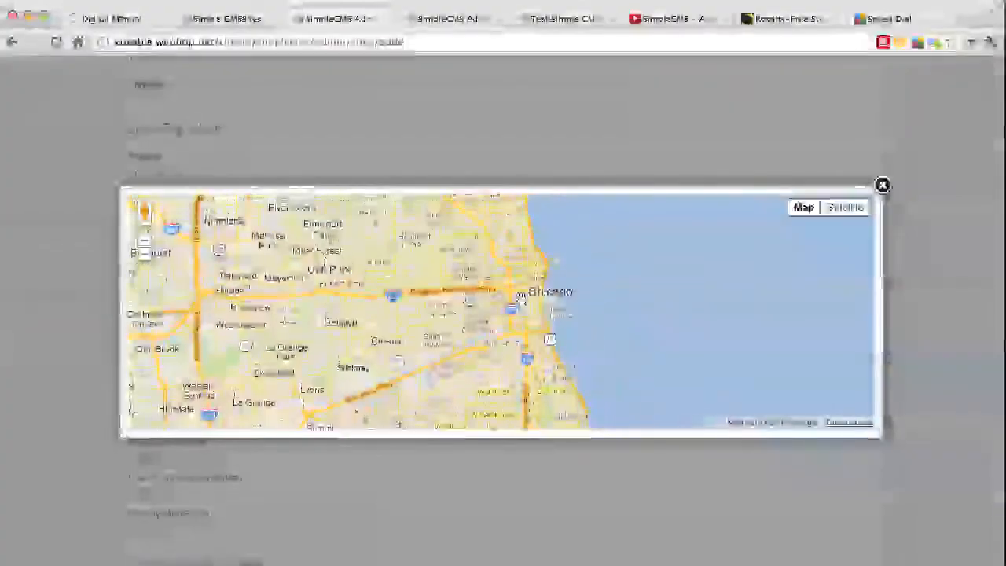
pyautogui.click(882, 186)
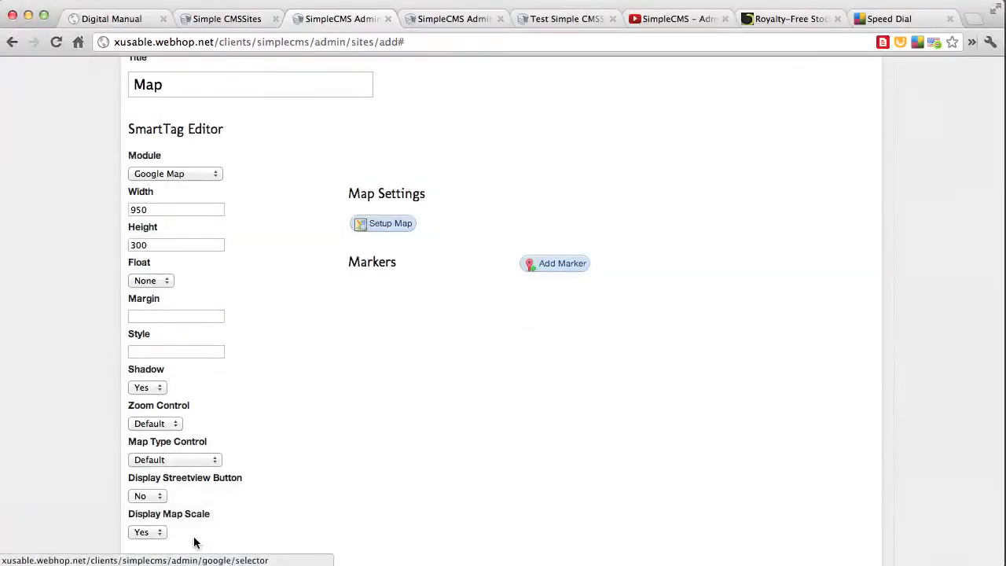
# Mark the Map page as published, update its smart tag and save the page
pyautogui.scroll(-3, 209, 511)
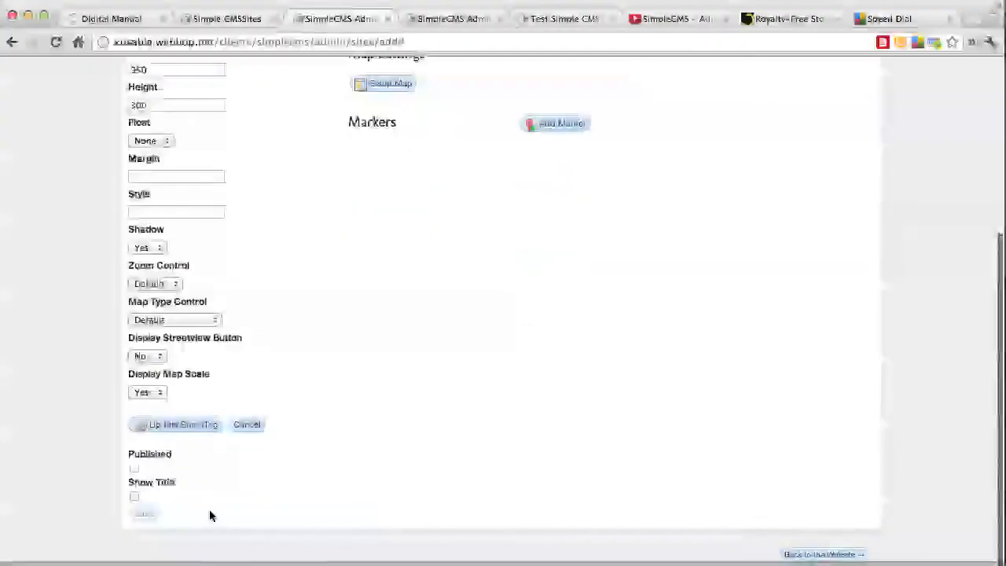
pyautogui.click(134, 468)
pyautogui.click(183, 425)
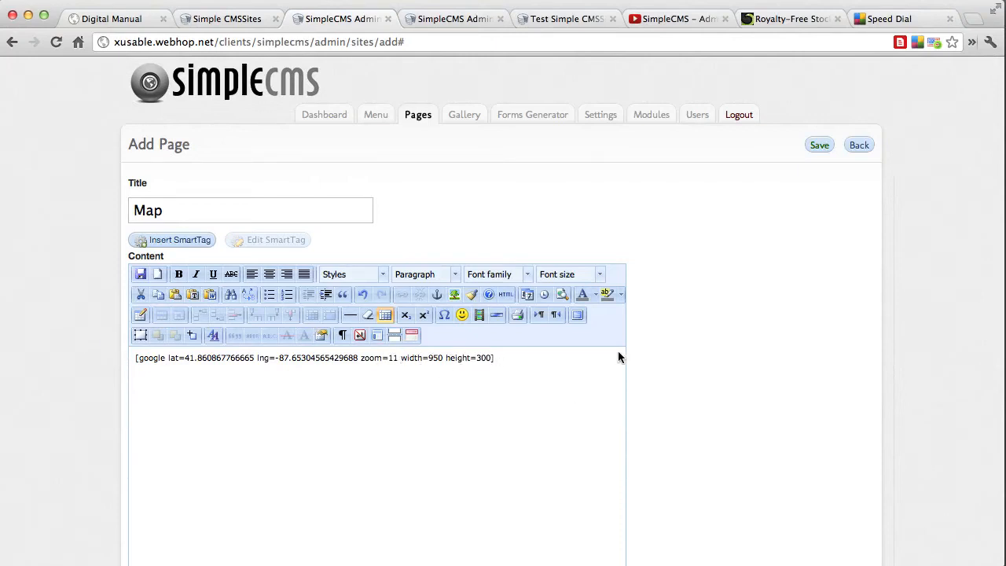
pyautogui.click(819, 151)
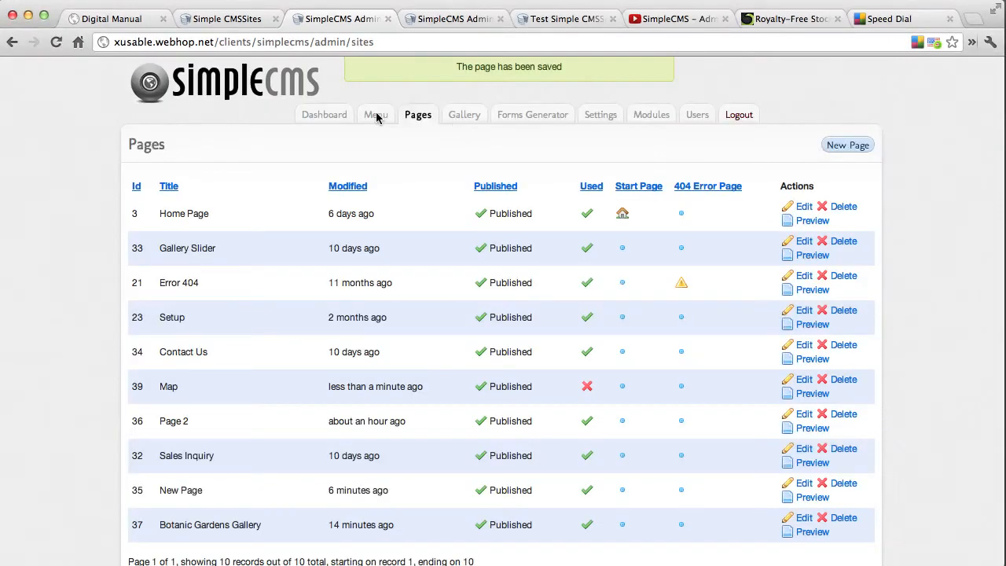
# Reload the public site, open the Map page and test zooming the embedded map in and back out
pyautogui.hotkey('ctrl', 'shift', 'Tab')
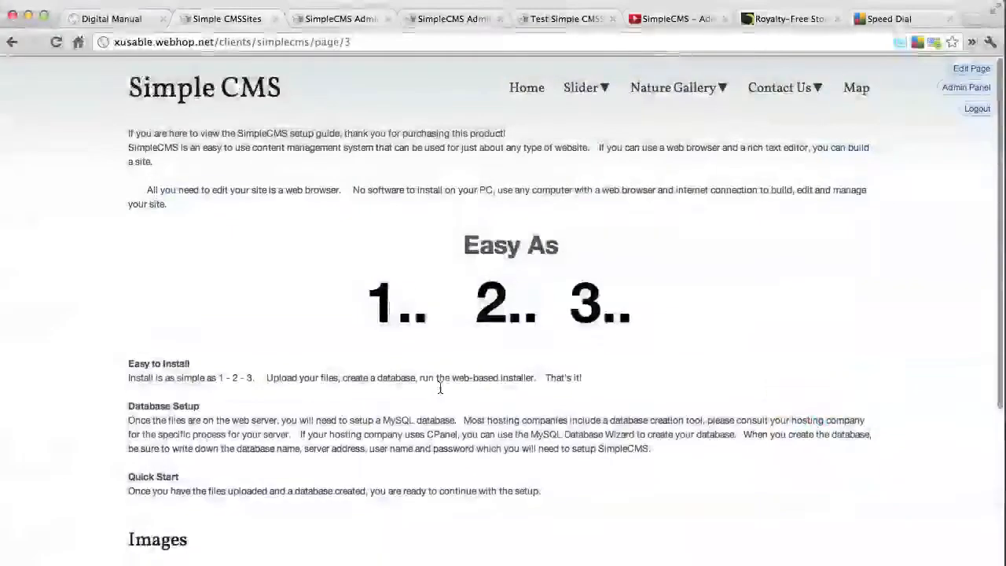
pyautogui.press('super+r')
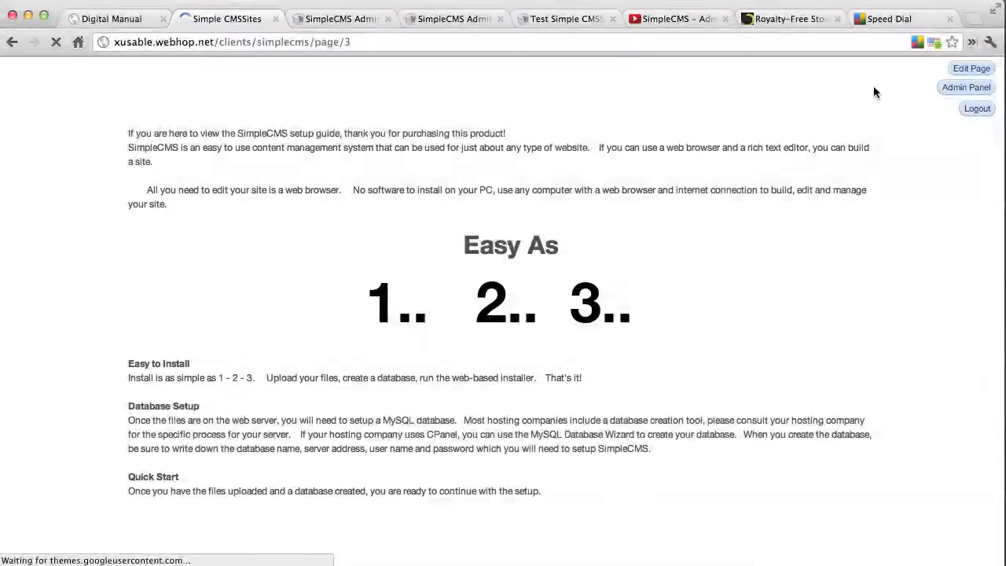
pyautogui.click(865, 92)
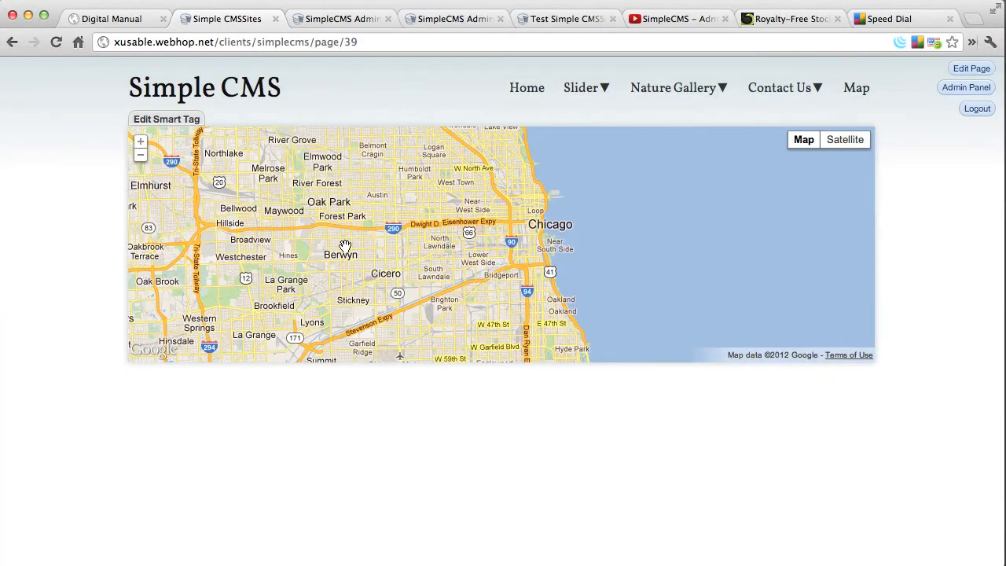
pyautogui.click(140, 142)
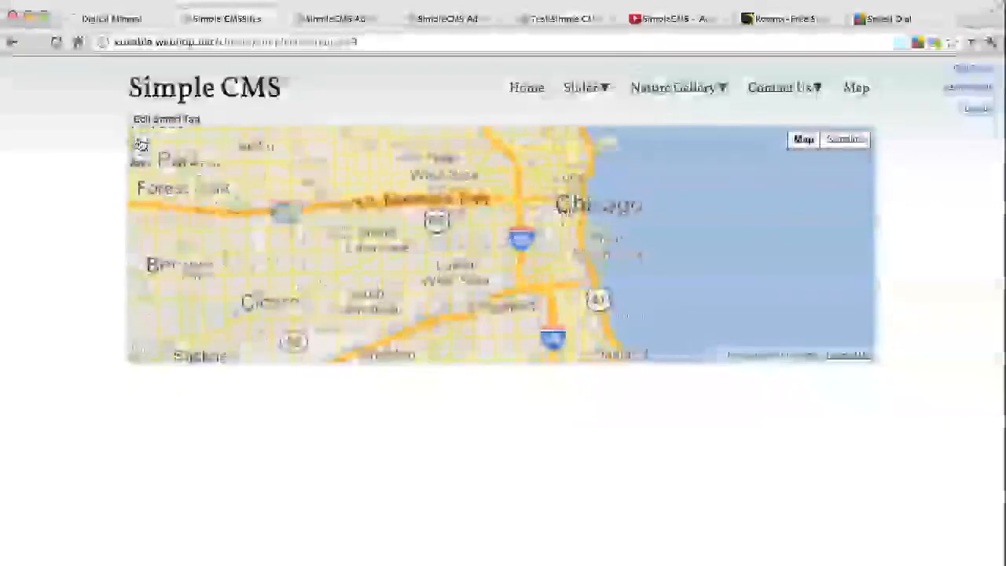
pyautogui.click(140, 155)
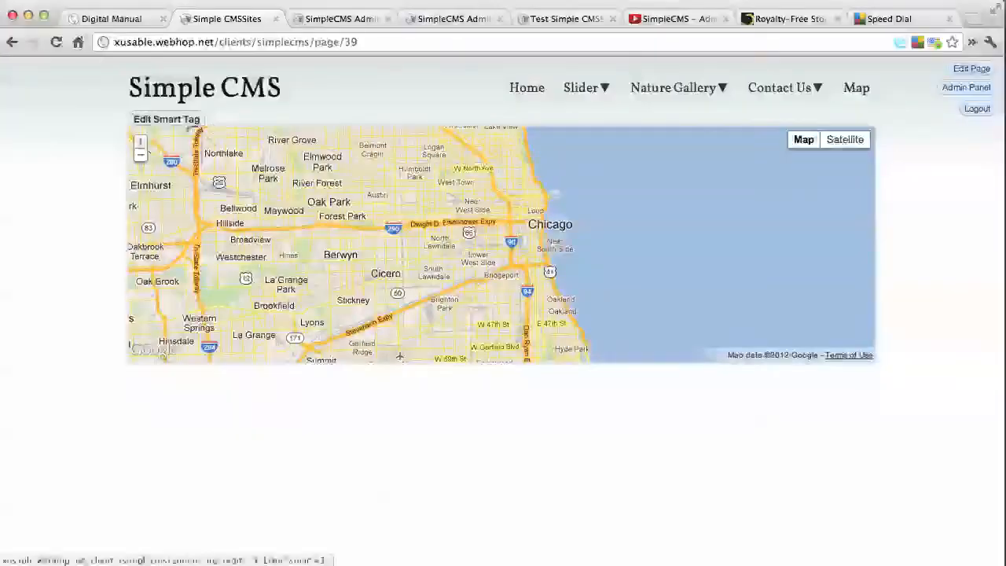
# Edit the map's smart tag, add a marker, and view its position map without entering a name or description
pyautogui.click(181, 120)
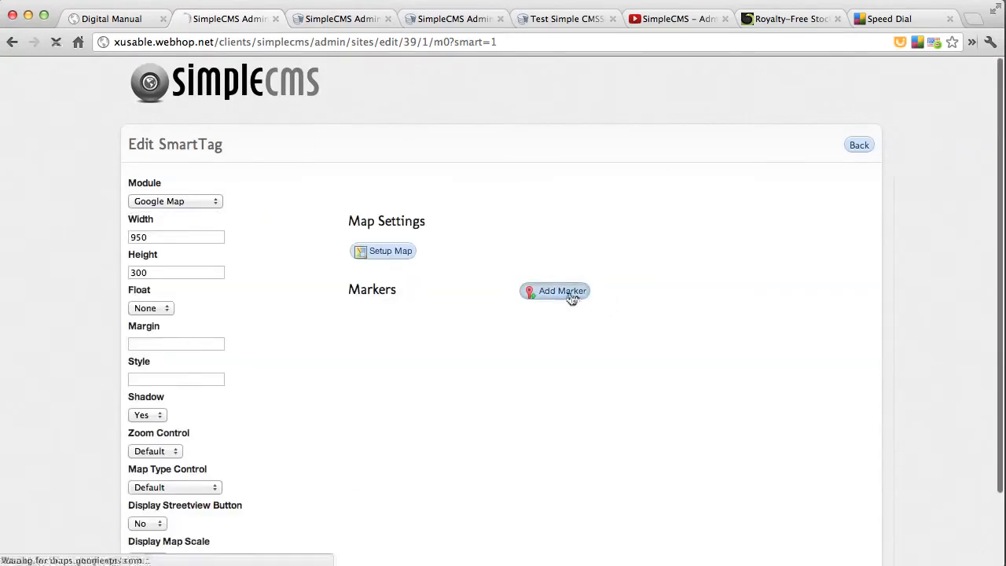
pyautogui.click(566, 292)
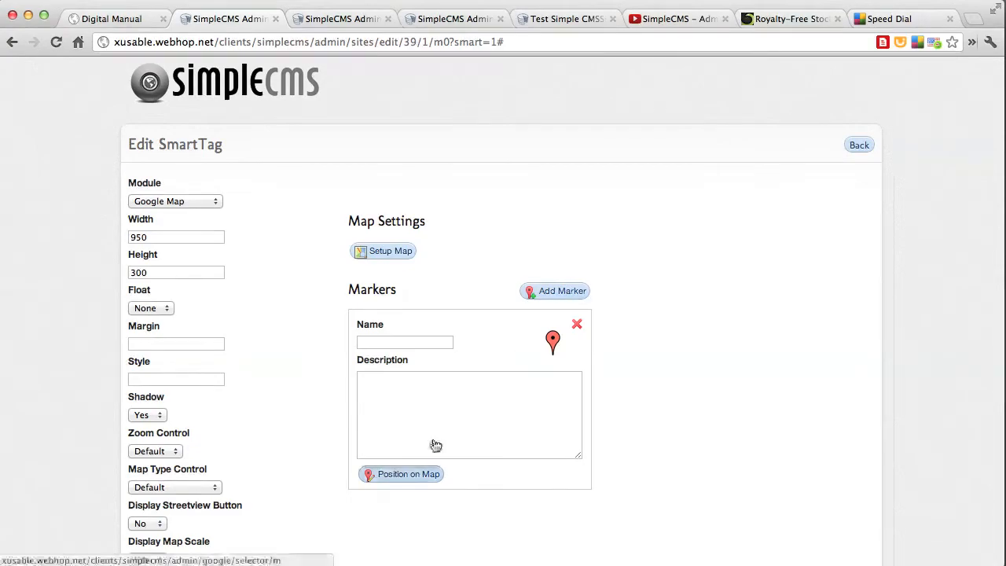
pyautogui.click(406, 475)
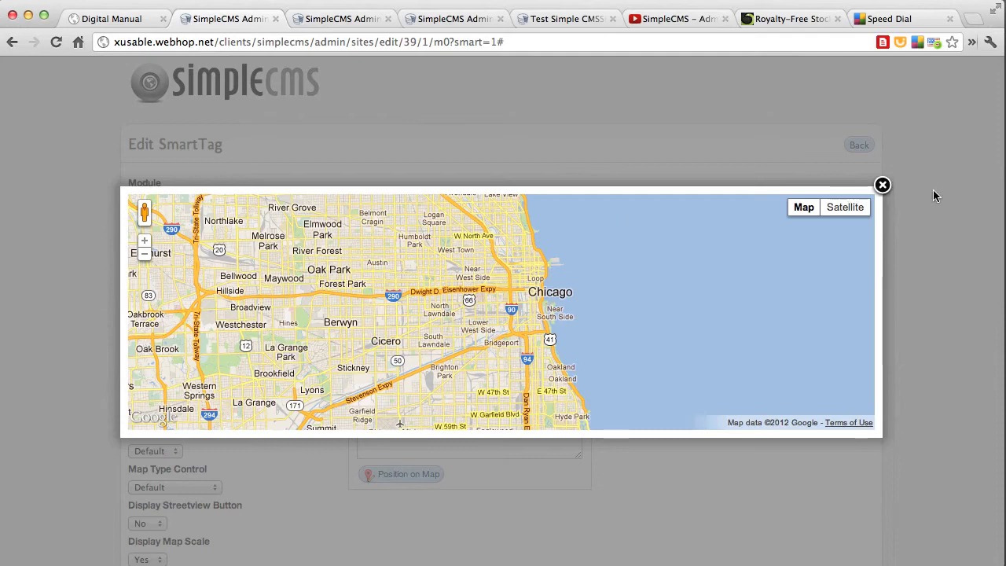
pyautogui.click(882, 186)
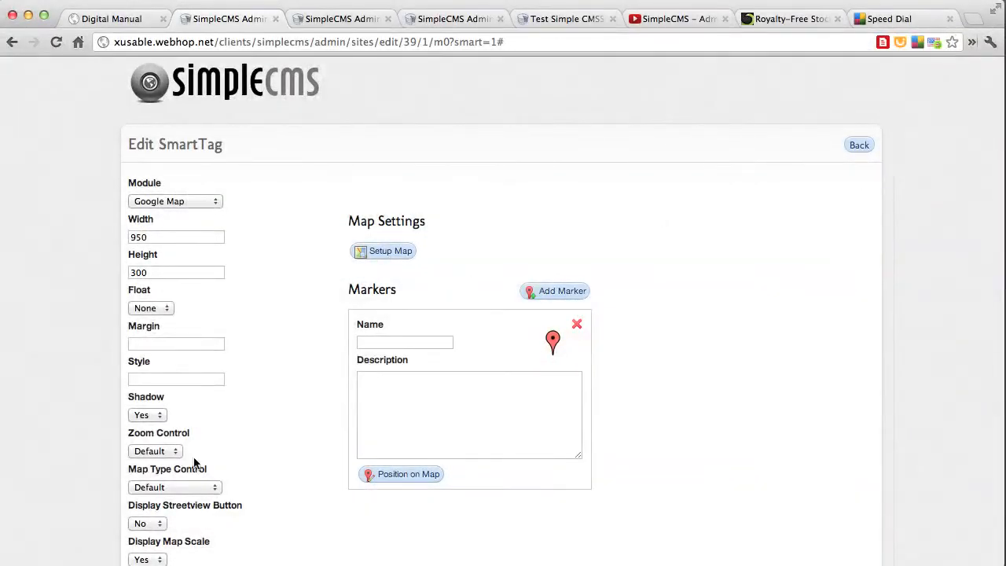
# Set the map's Display Streetview Button to Yes and Map Type Control to Dropdown Menu, update the smart tag and check the public map
pyautogui.scroll(-2, 246, 362)
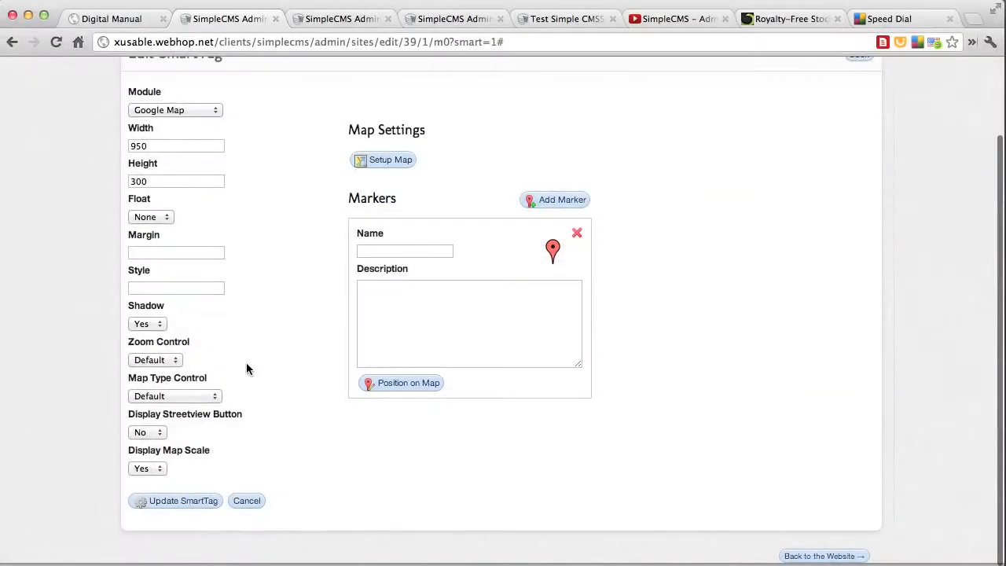
pyautogui.click(153, 431)
pyautogui.click(144, 448)
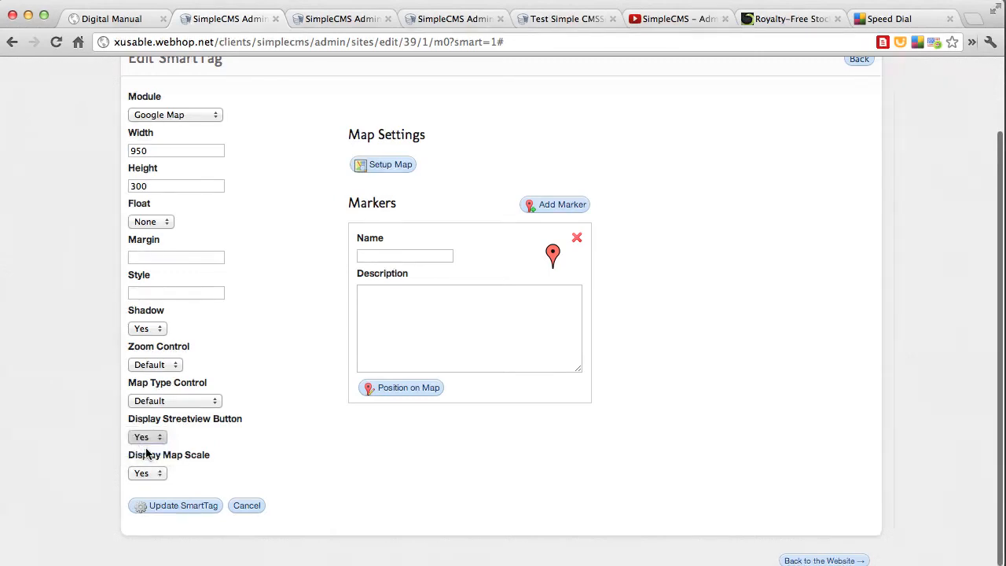
pyautogui.click(164, 402)
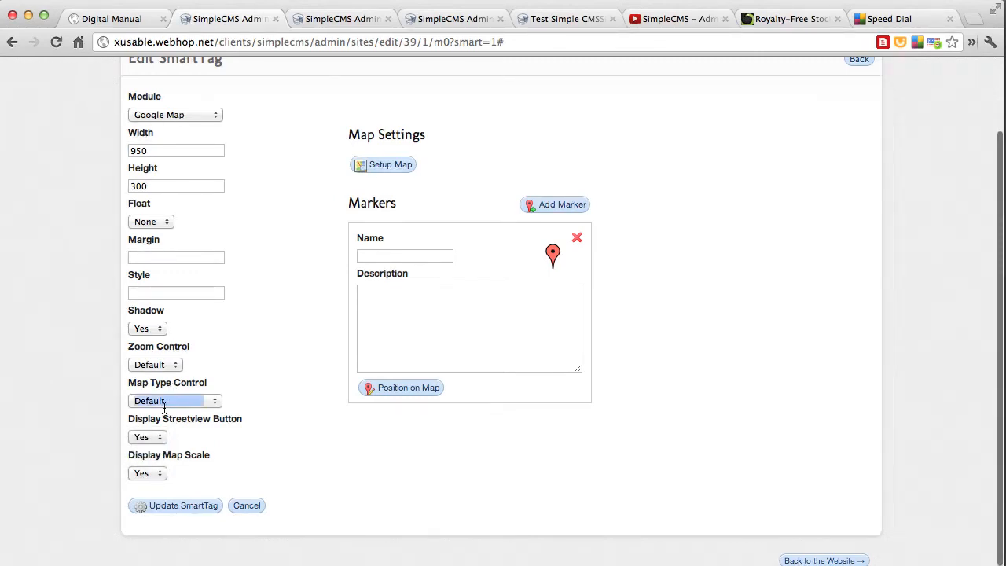
pyautogui.click(165, 436)
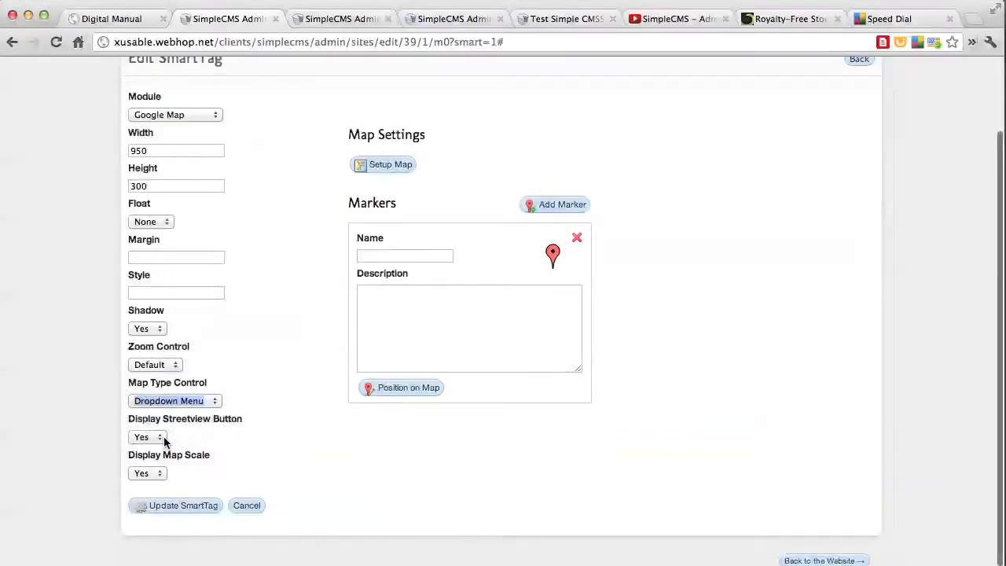
pyautogui.click(175, 506)
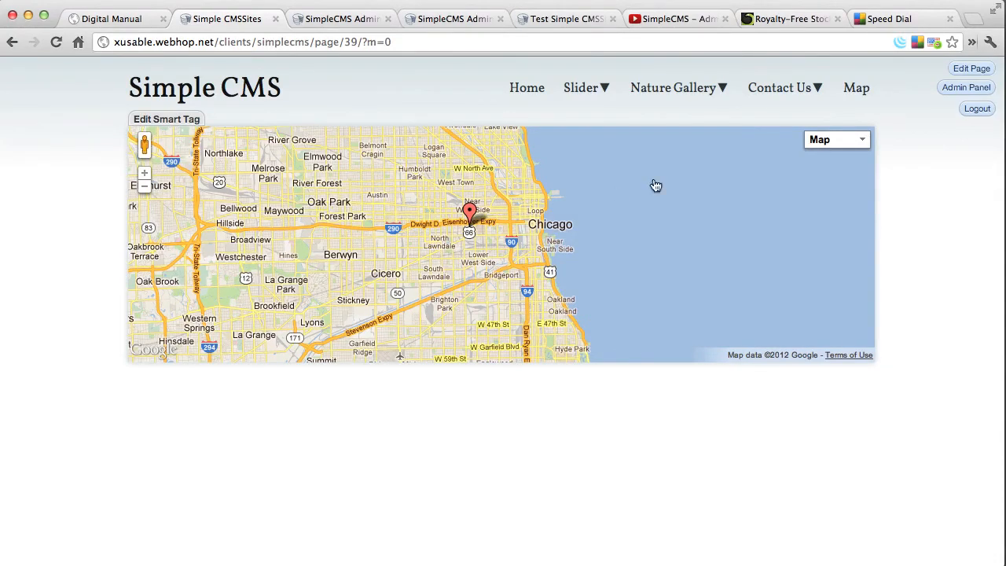
pyautogui.click(859, 146)
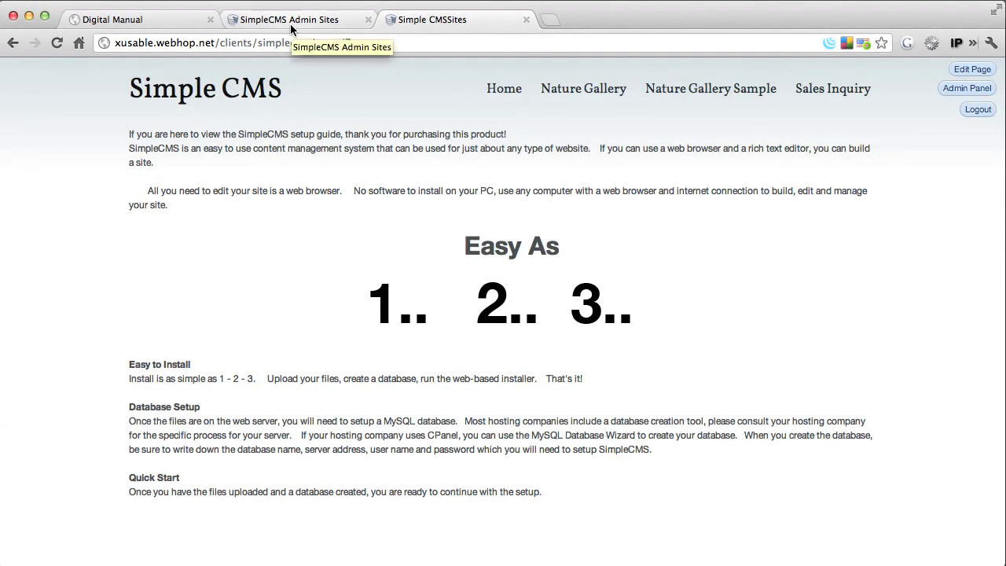
# Open the admin site settings and review the site name, gallery and form mailer options and the available themes
pyautogui.click(291, 24)
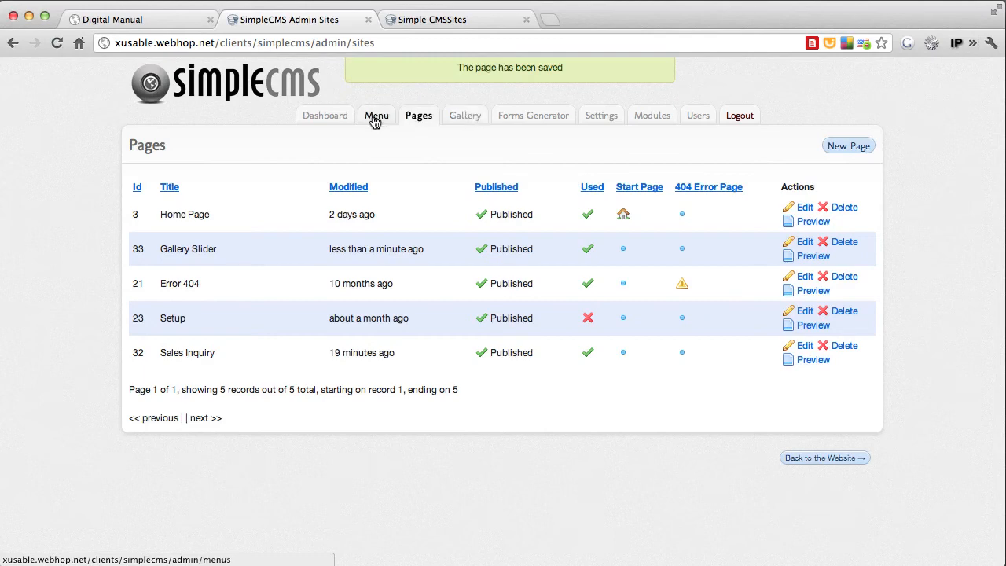
pyautogui.click(611, 119)
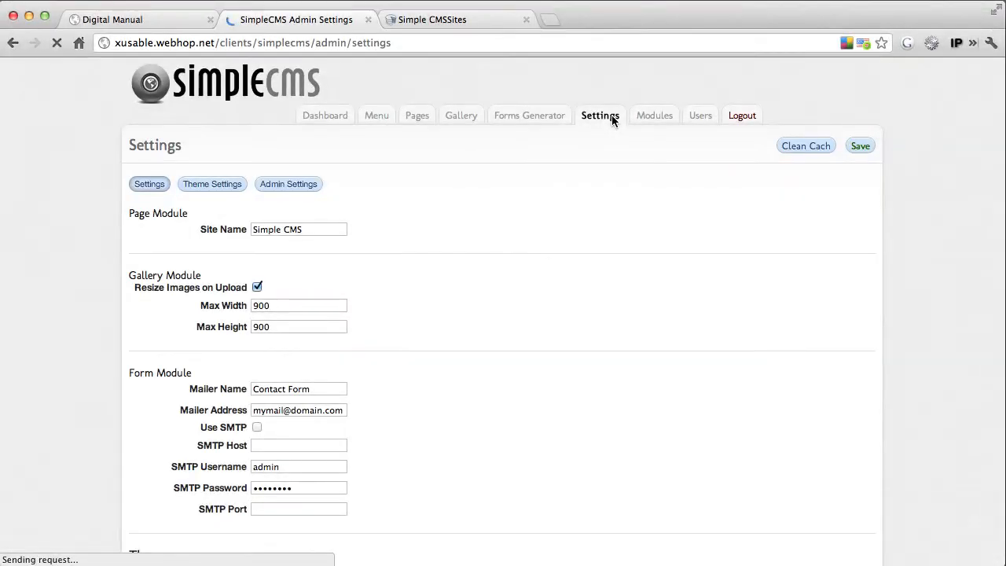
pyautogui.tripleClick(313, 227)
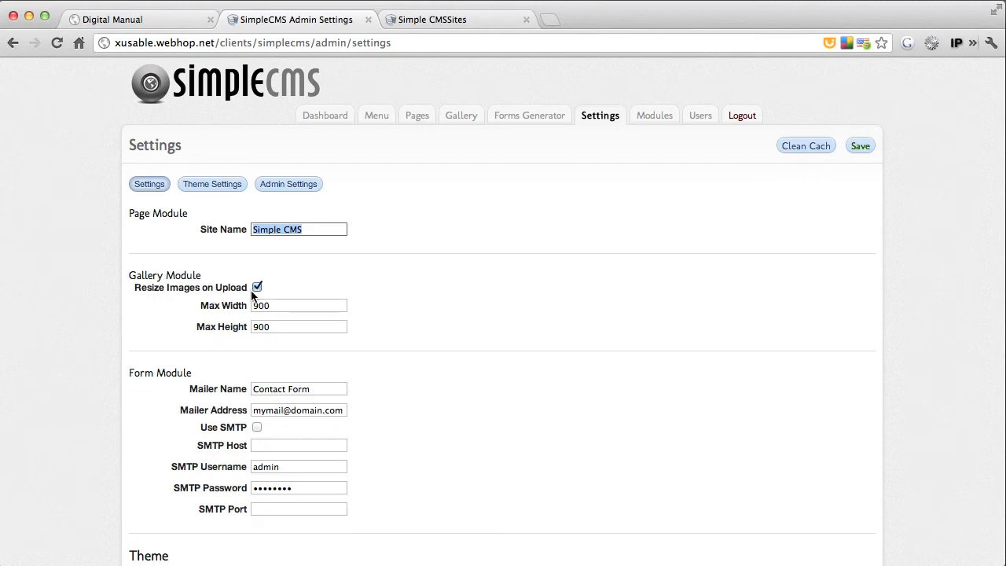
pyautogui.scroll(-5, 261, 352)
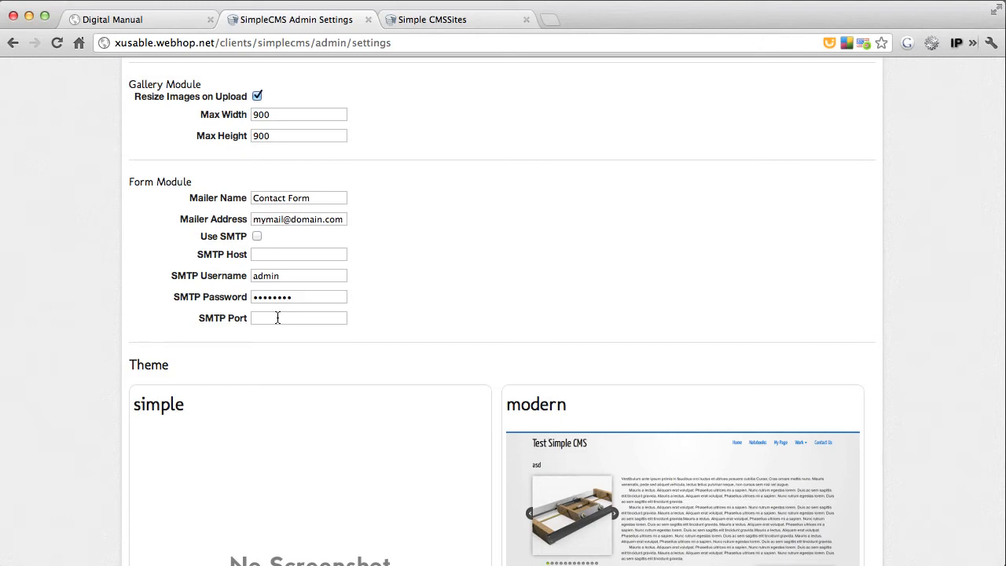
pyautogui.scroll(-5, 277, 318)
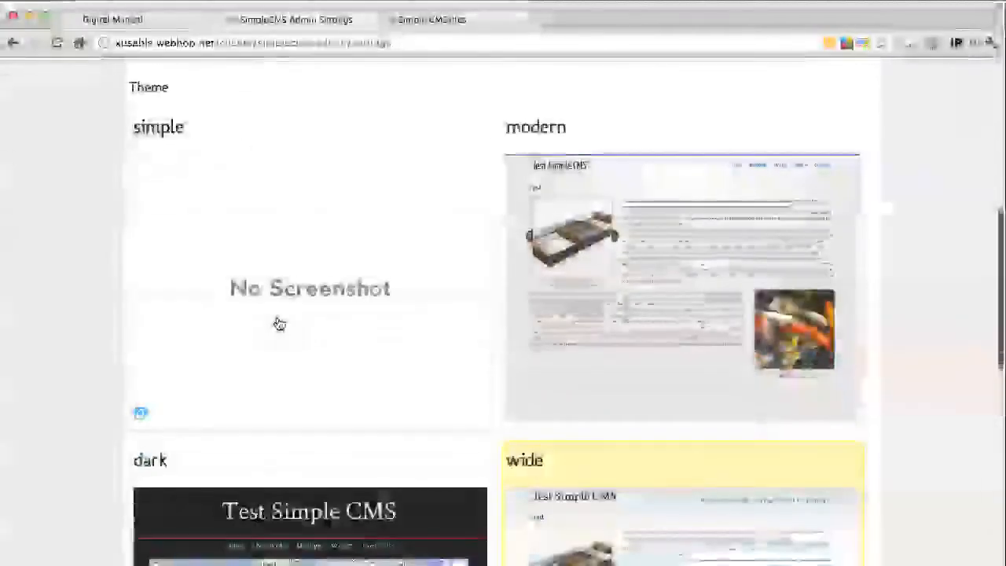
pyautogui.scroll(-5, 279, 323)
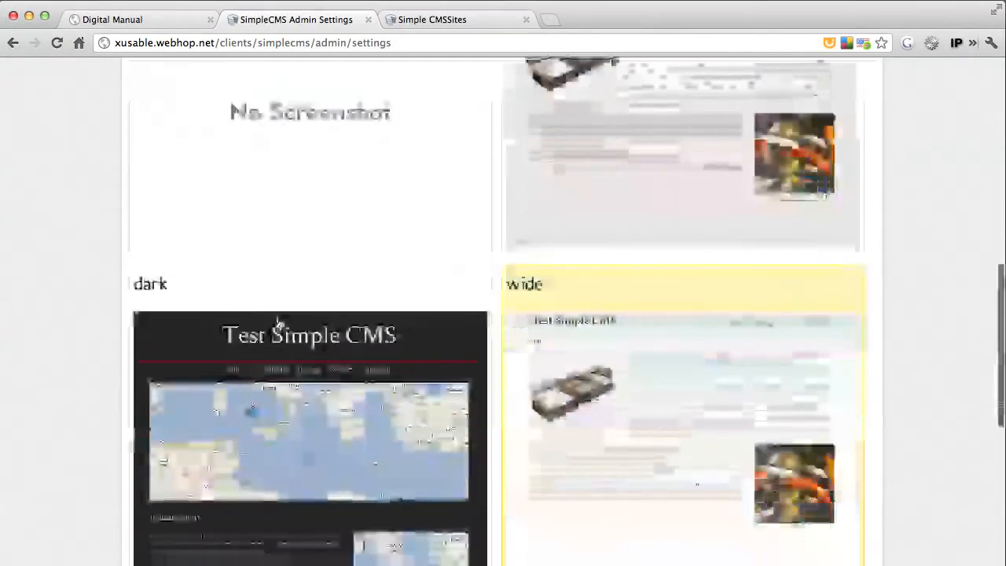
pyautogui.scroll(-4, 279, 323)
pyautogui.scroll(8, 279, 321)
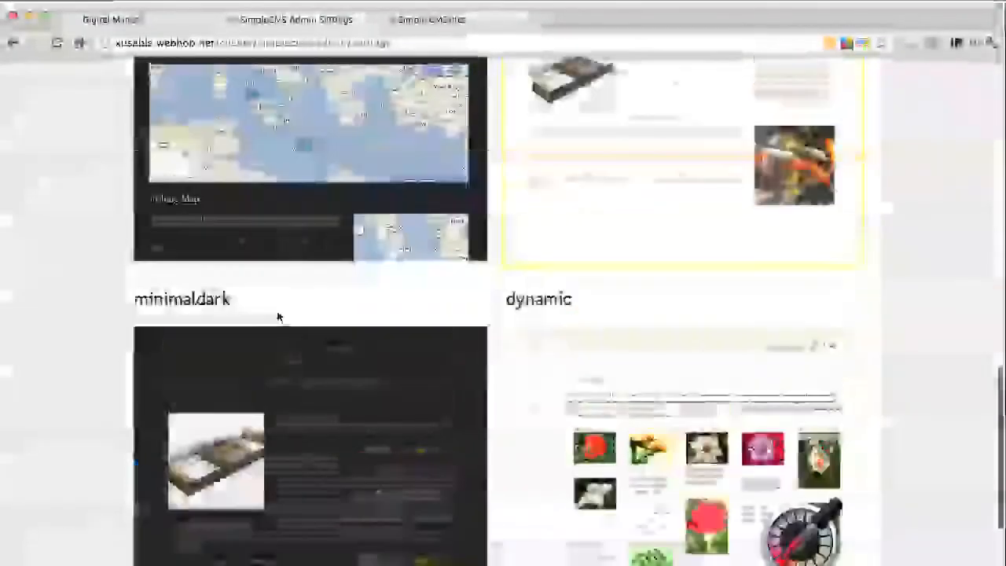
pyautogui.scroll(2, 279, 319)
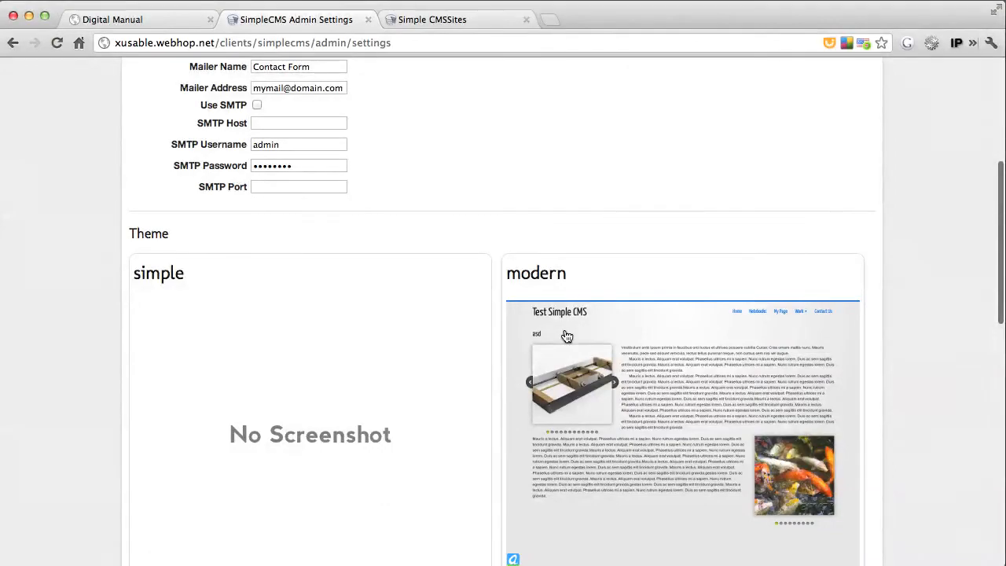
pyautogui.scroll(-9, 388, 375)
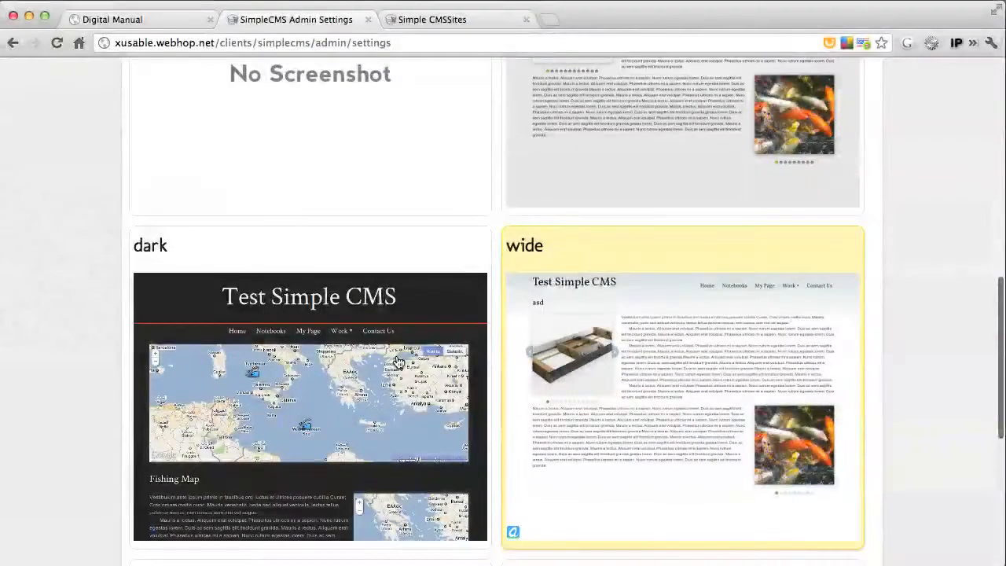
pyautogui.scroll(-1, 597, 336)
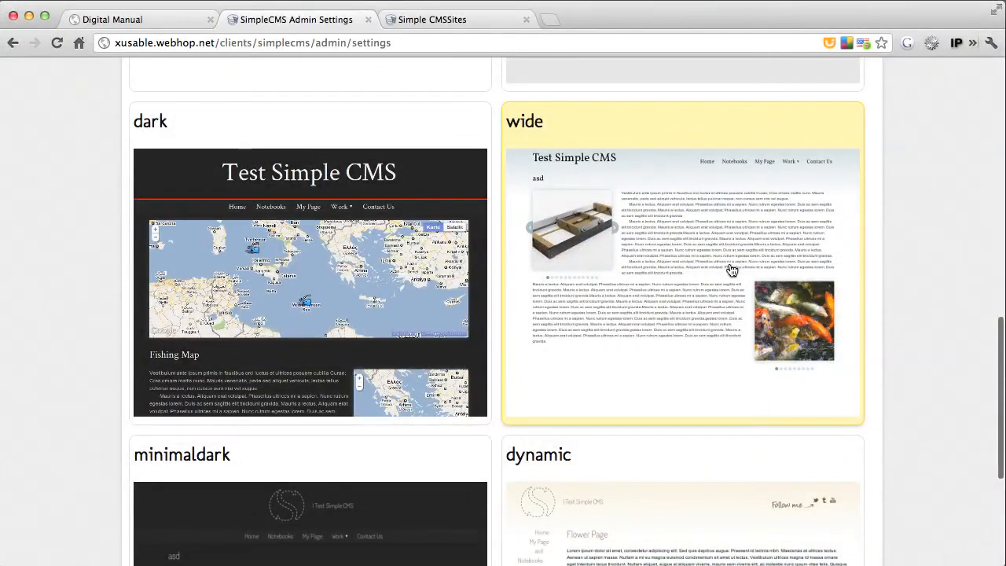
# Apply the dark theme, save the settings and reload the public site to view it
pyautogui.click(328, 165)
pyautogui.scroll(-6, 328, 165)
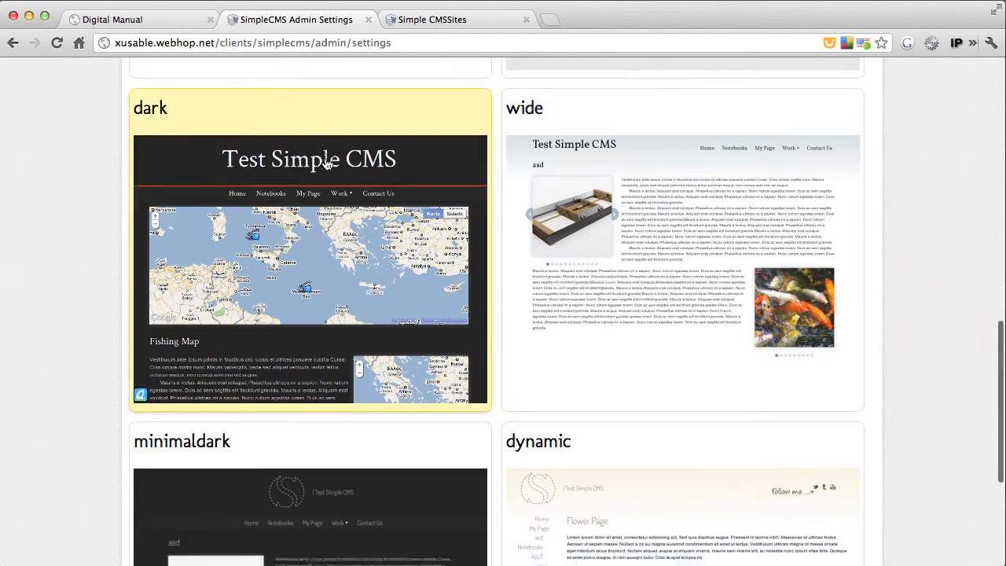
pyautogui.click(144, 495)
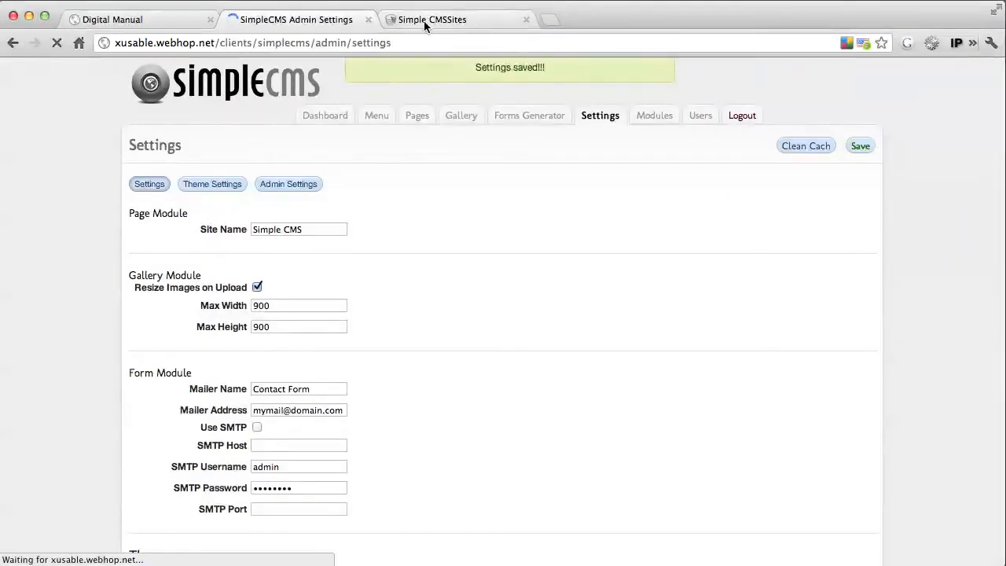
pyautogui.click(425, 22)
pyautogui.press('super+r')
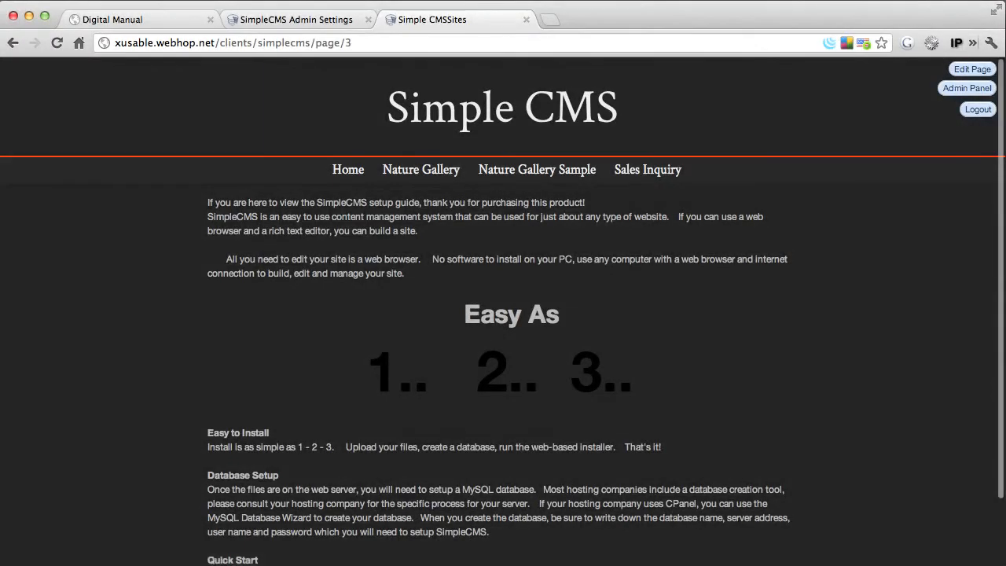
# Try selecting the minimaldark and dynamic themes, settle on simple, save the settings and reload the public site
pyautogui.click(303, 20)
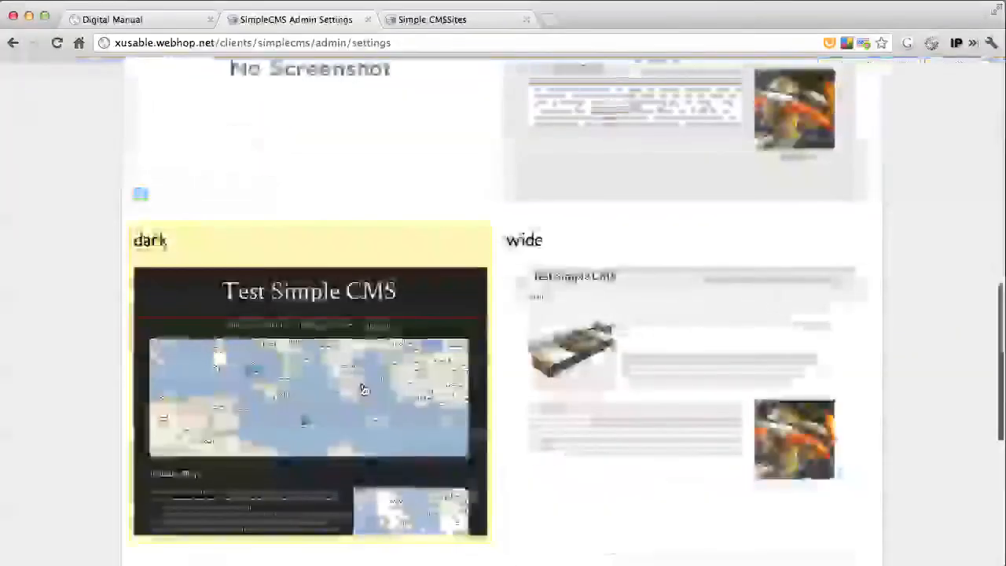
pyautogui.scroll(-10, 361, 390)
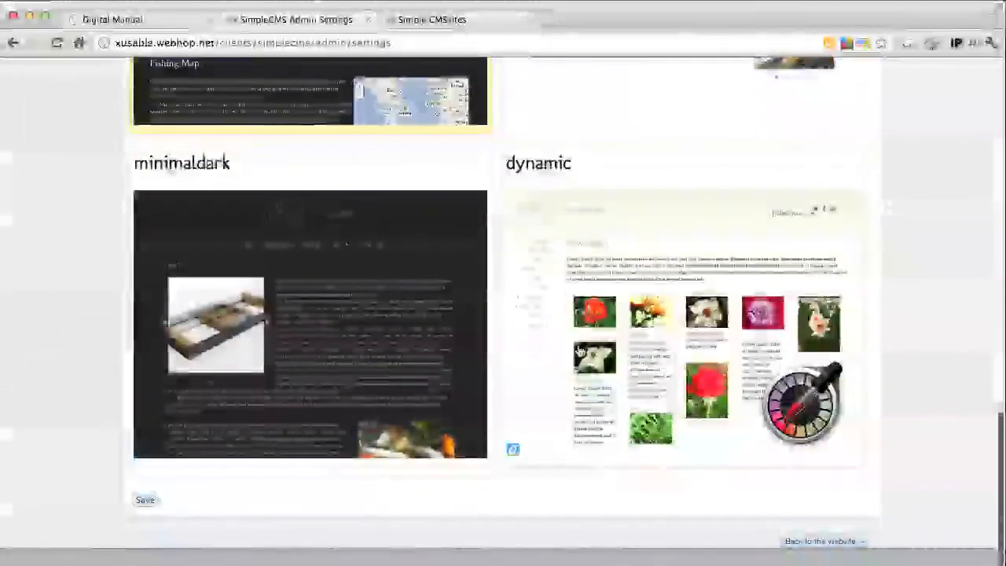
pyautogui.click(393, 312)
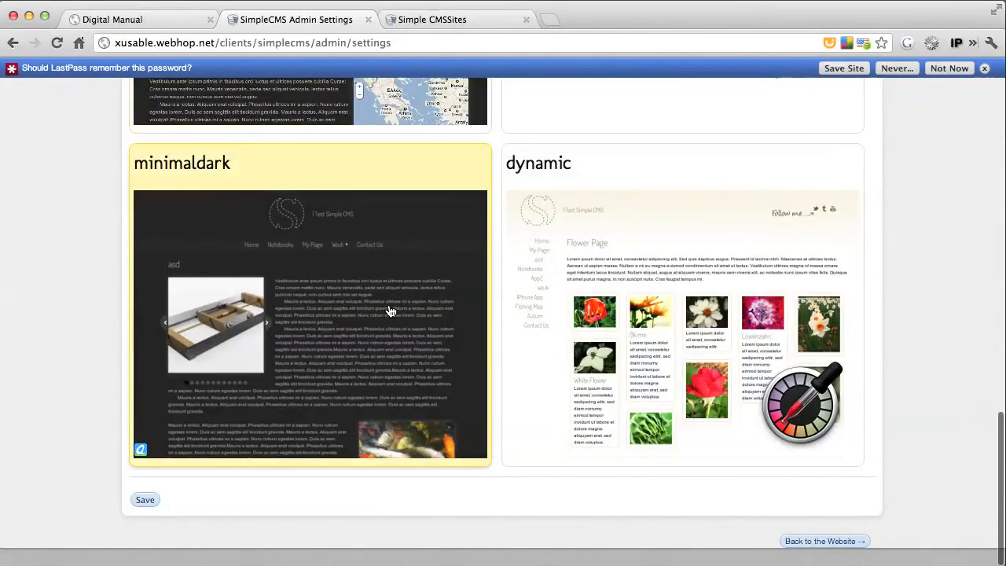
pyautogui.click(609, 333)
pyautogui.scroll(10, 609, 334)
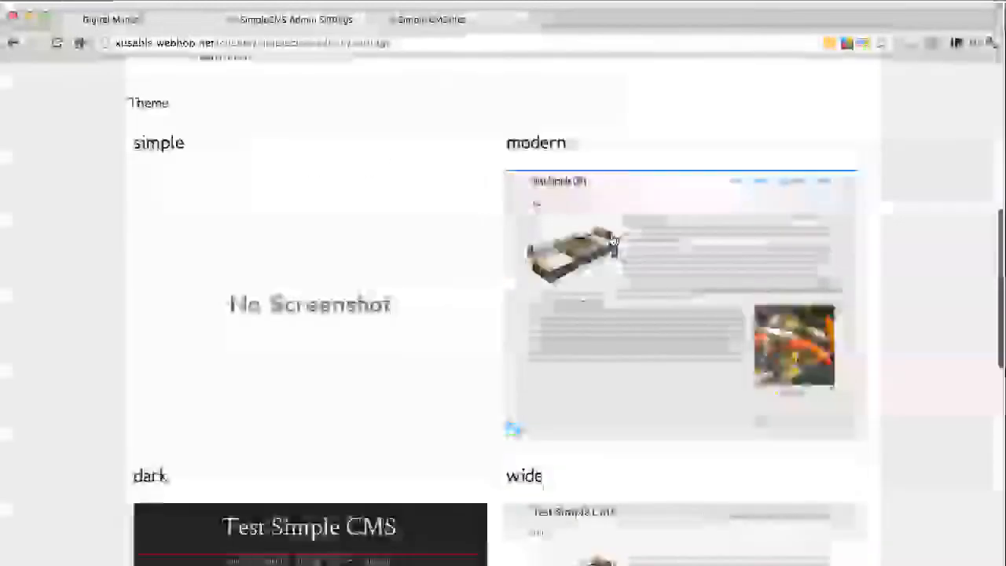
pyautogui.click(375, 226)
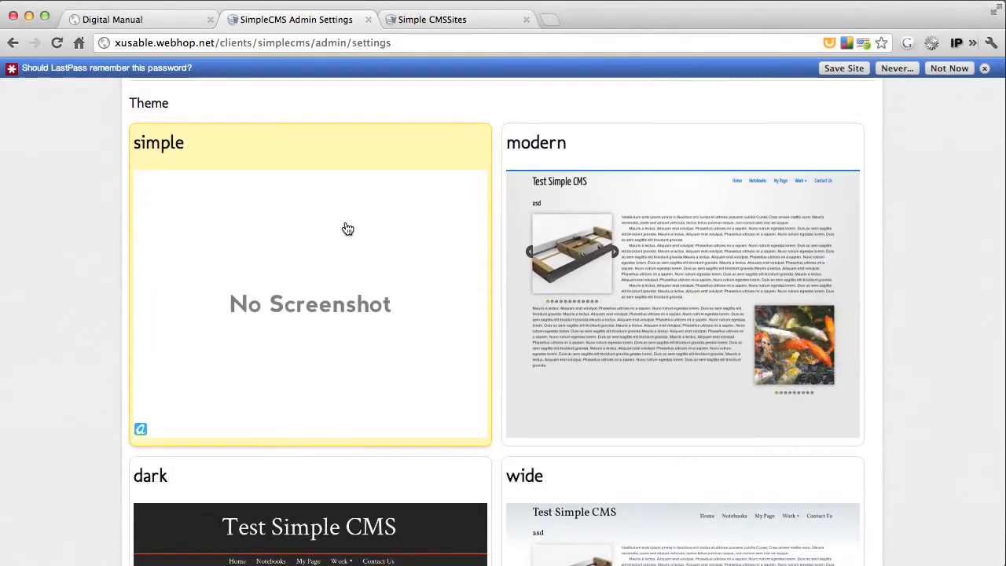
pyautogui.scroll(-1, 339, 232)
pyautogui.scroll(-10, 340, 232)
pyautogui.click(145, 519)
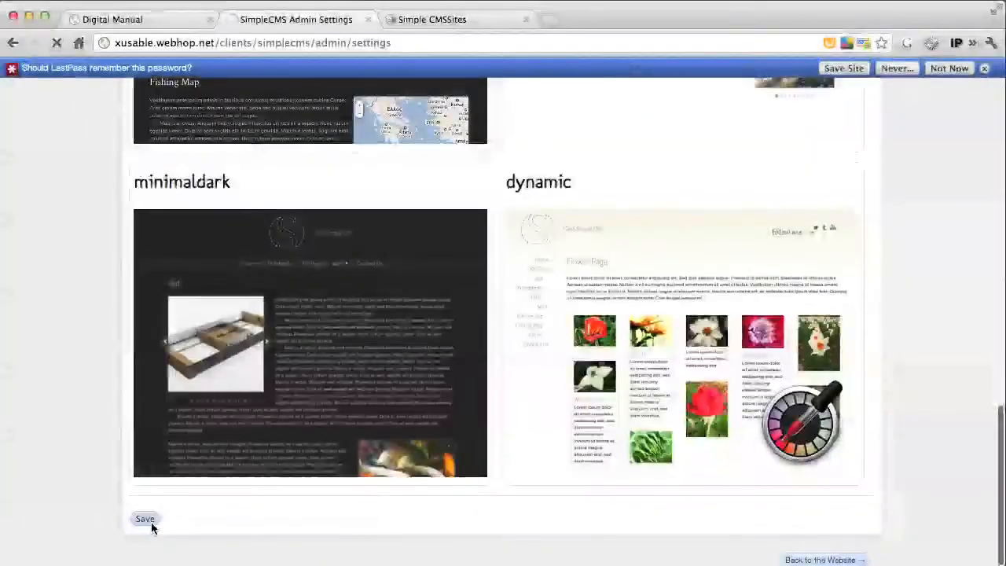
pyautogui.click(437, 17)
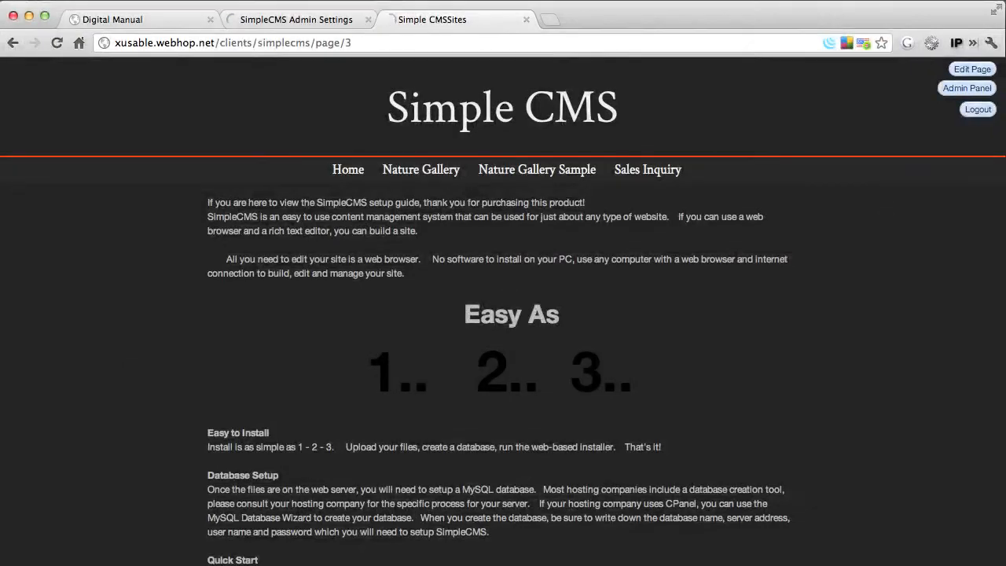
pyautogui.press('super+r')
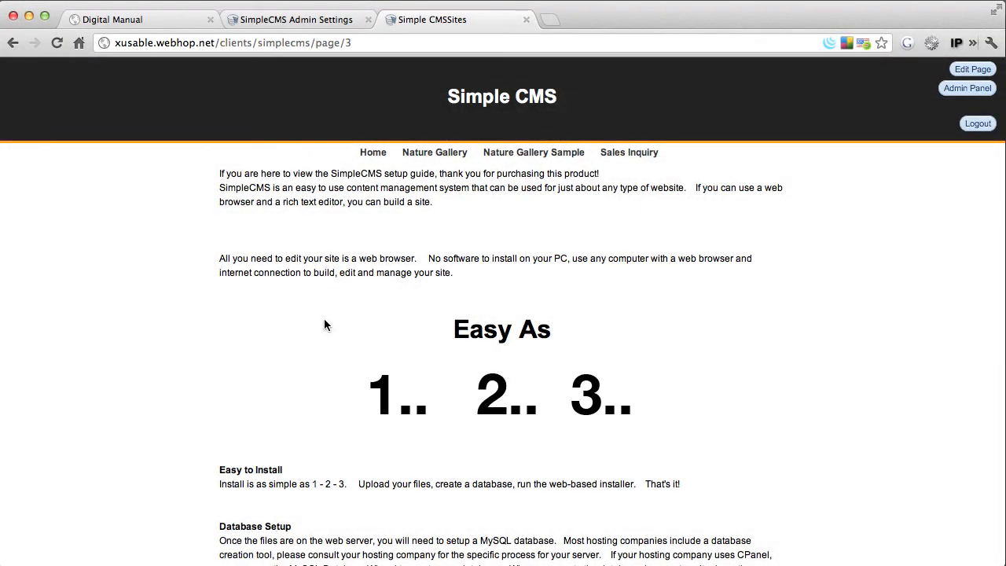
# Review the Admin Settings, save them and open the dashboard to compare the site limits
pyautogui.click(297, 20)
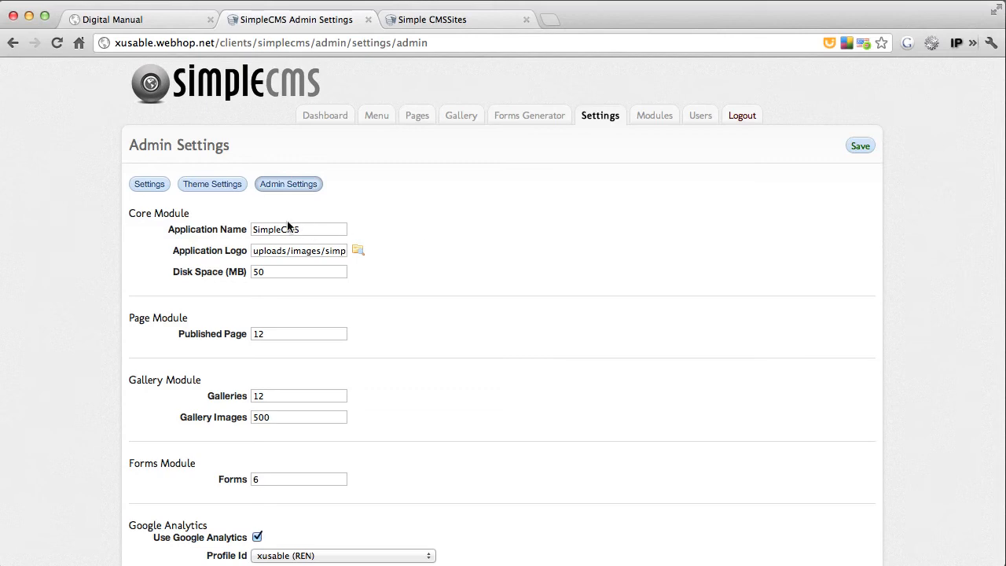
pyautogui.click(315, 229)
pyautogui.scroll(-5, 266, 480)
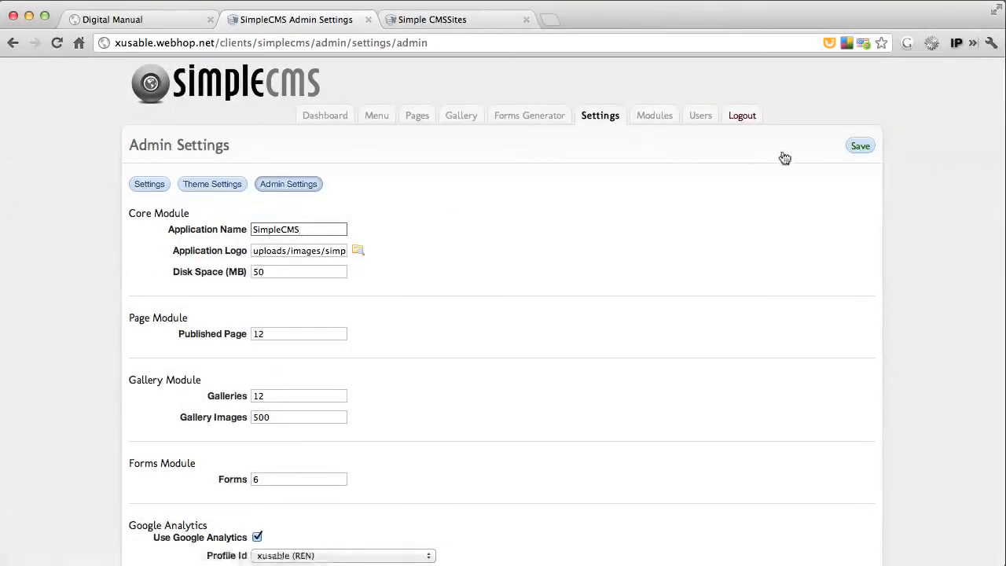
pyautogui.click(858, 147)
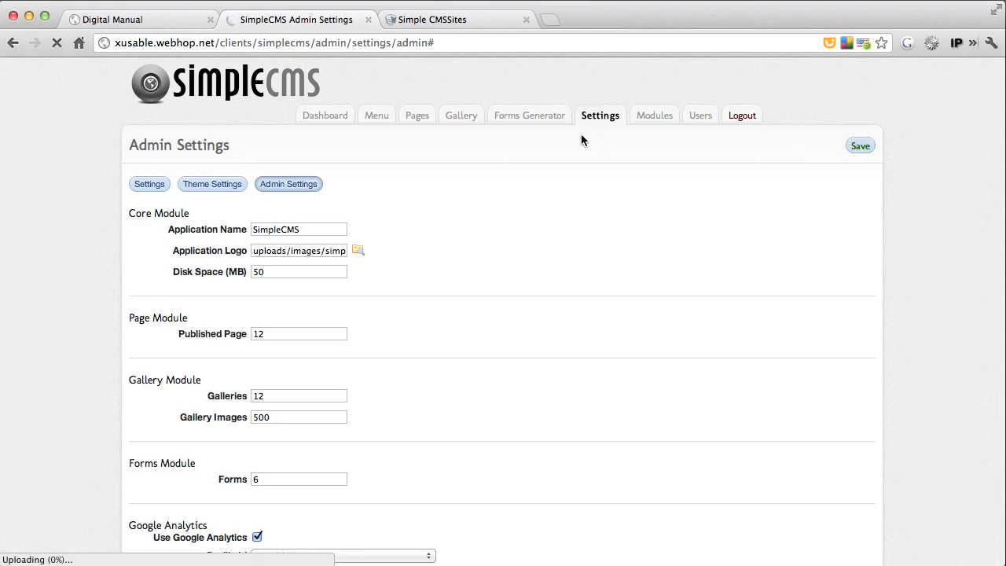
pyautogui.click(331, 116)
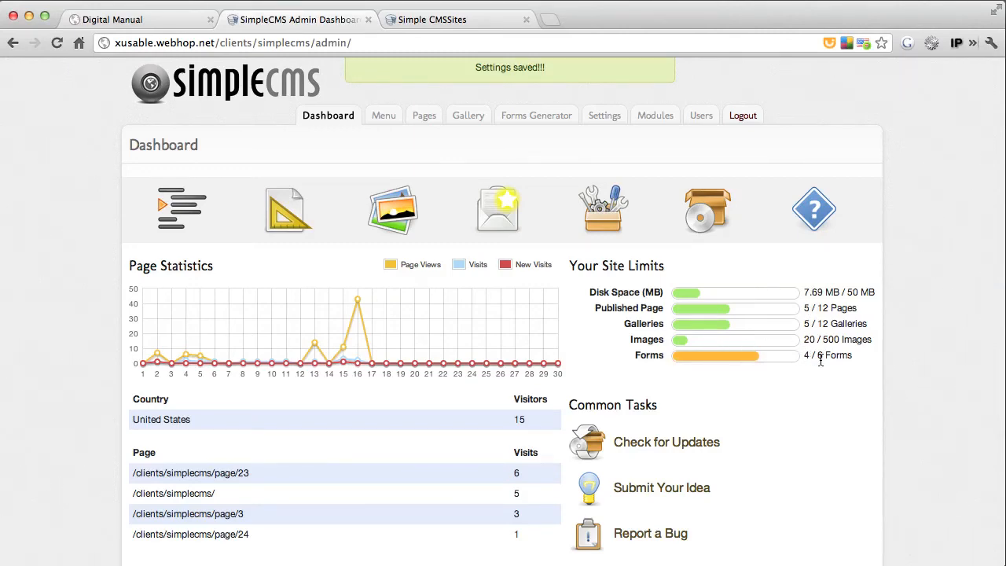
# Create a user account with username webuser, an account password and the User level, and save it
pyautogui.click(699, 116)
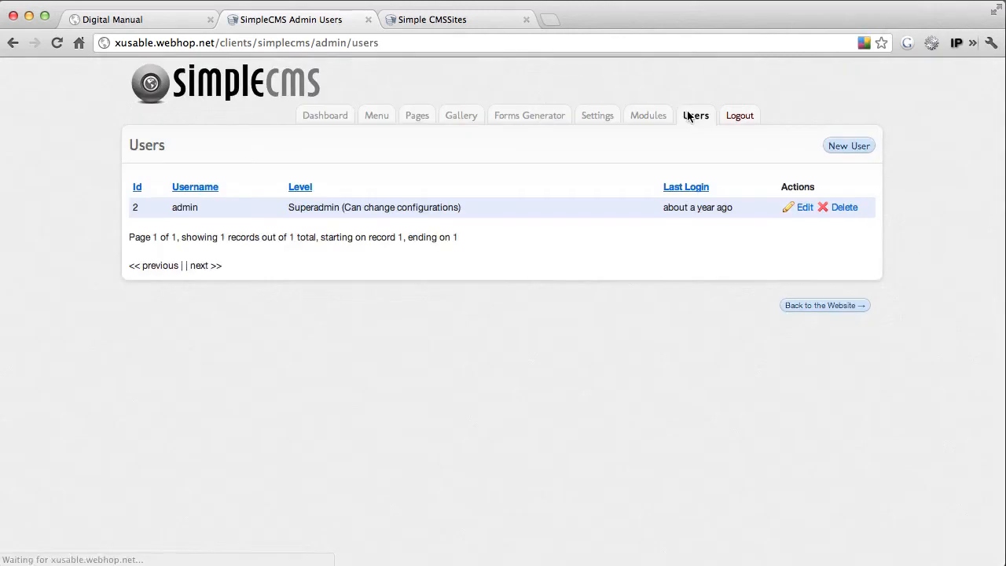
pyautogui.click(849, 146)
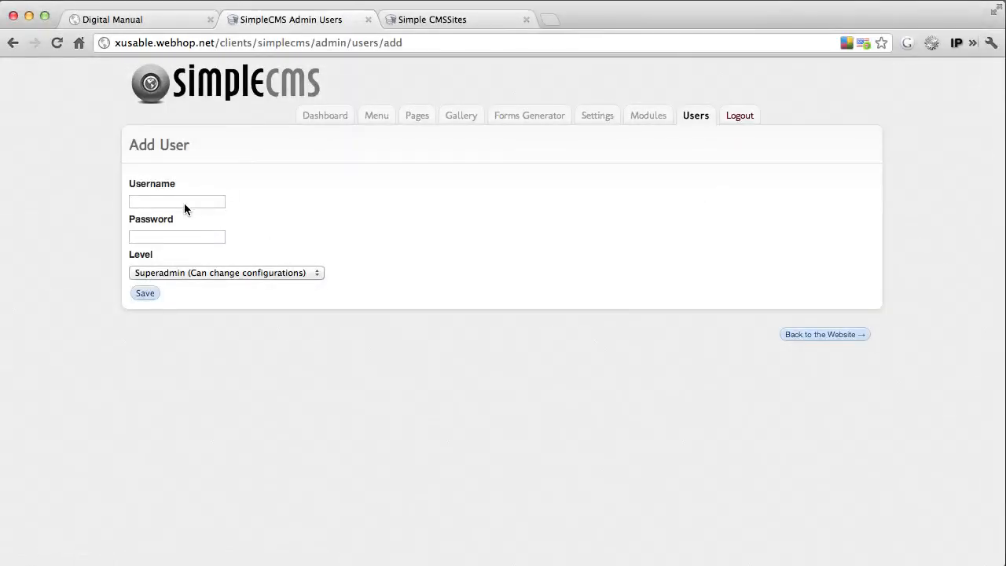
pyautogui.click(182, 202)
pyautogui.write('webus')
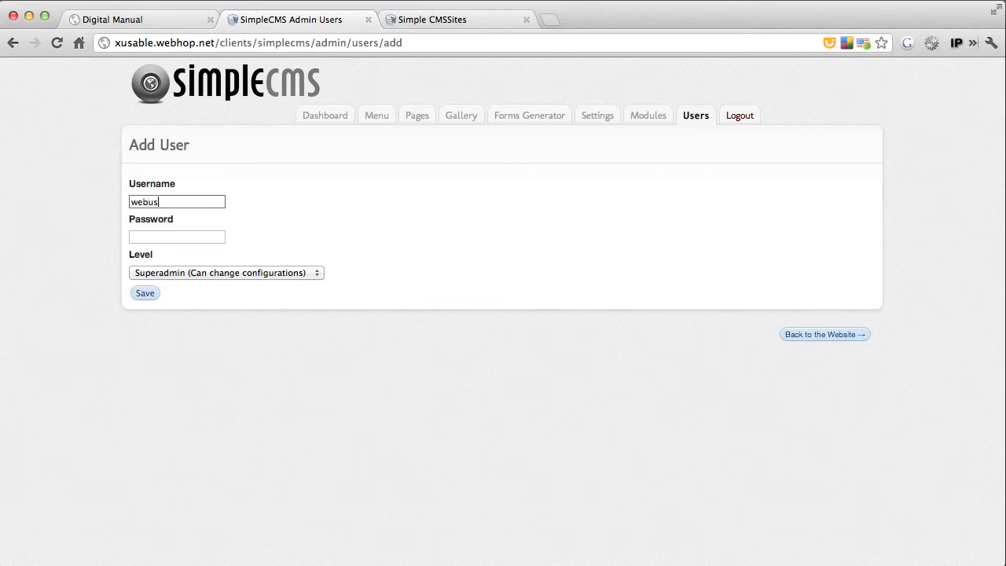
pyautogui.write('er')
pyautogui.press('Tab')
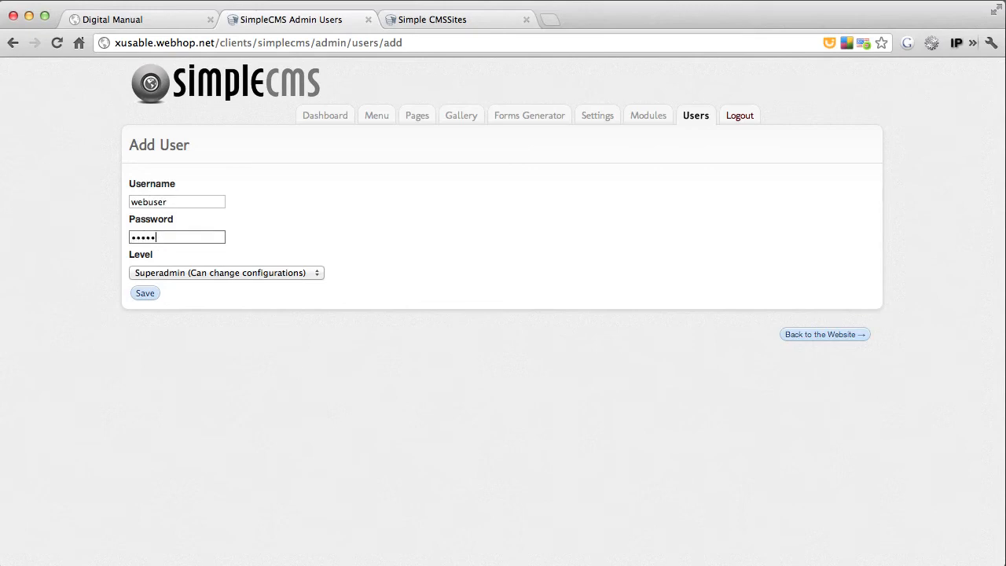
pyautogui.click(171, 273)
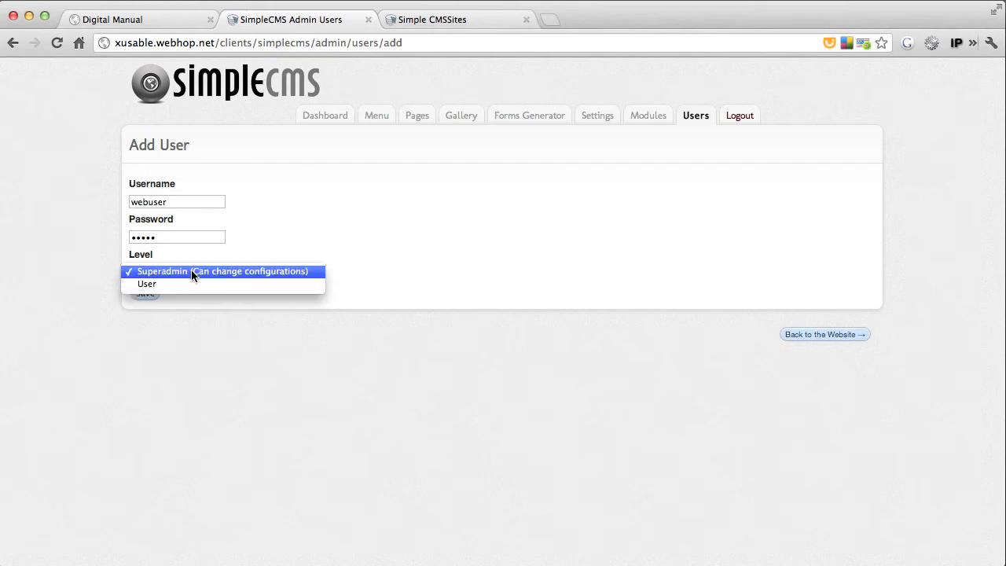
pyautogui.click(174, 284)
pyautogui.click(146, 291)
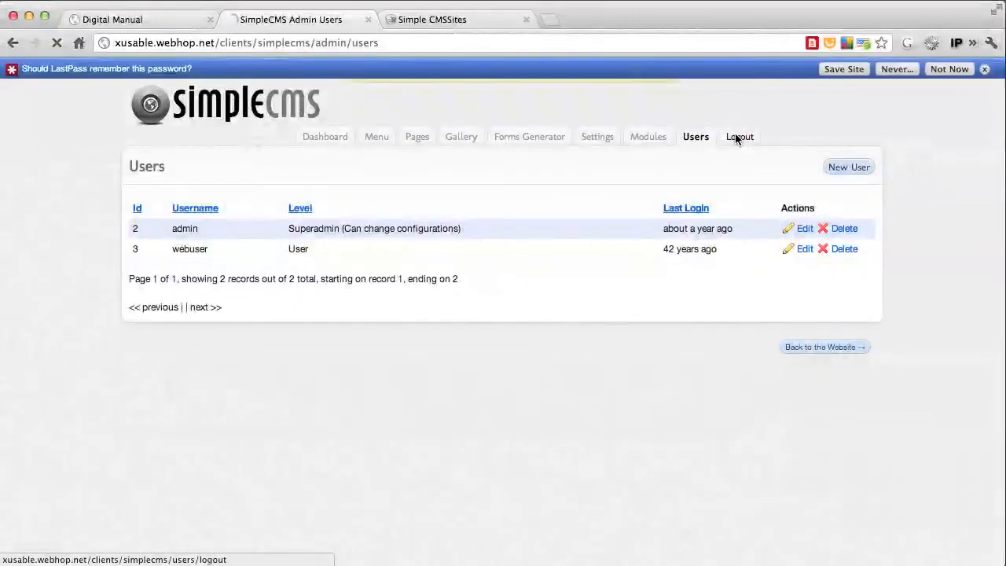
# Log out of the admin account, close the public site's browser tab and log in as webuser with the account password
pyautogui.click(735, 118)
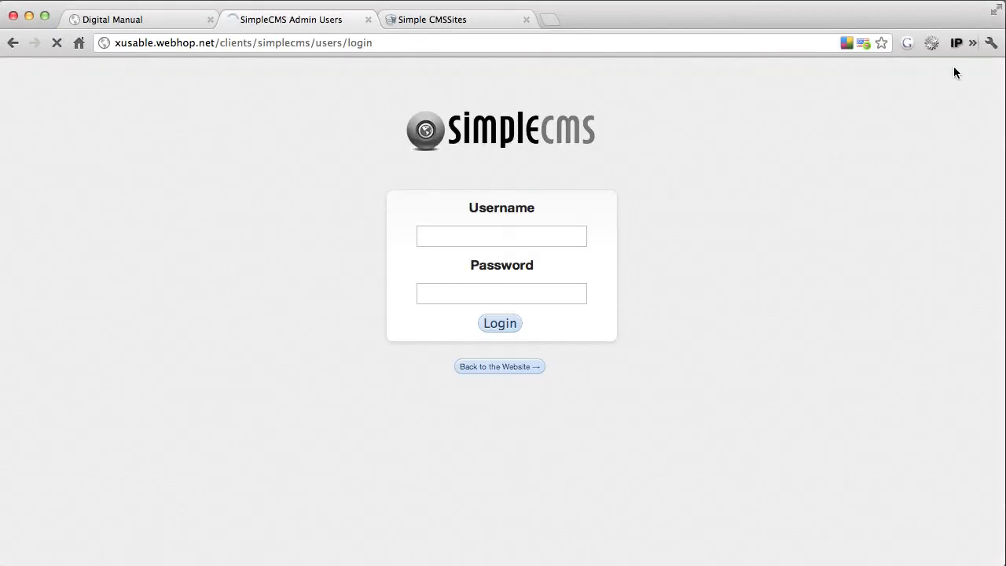
pyautogui.click(526, 19)
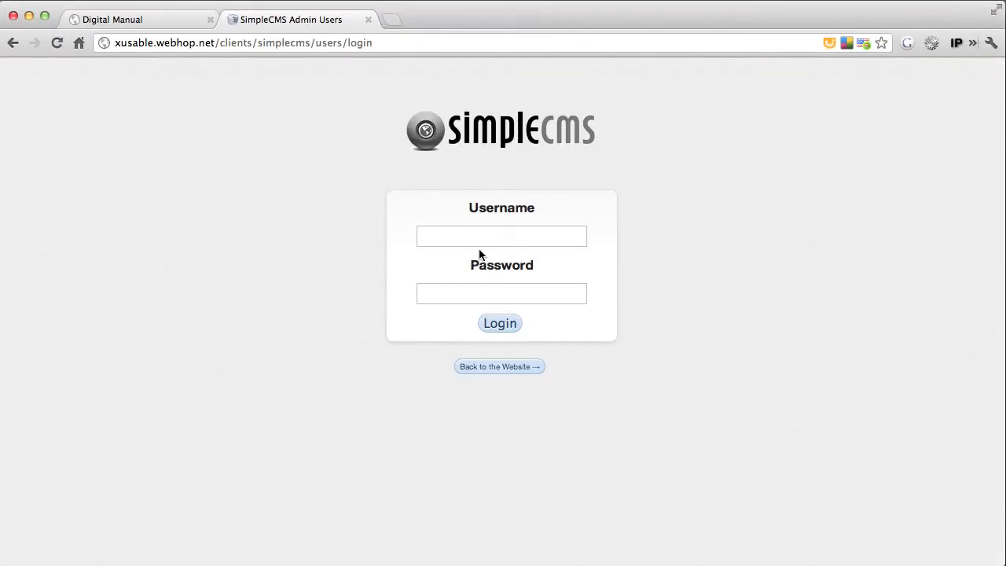
pyautogui.click(470, 239)
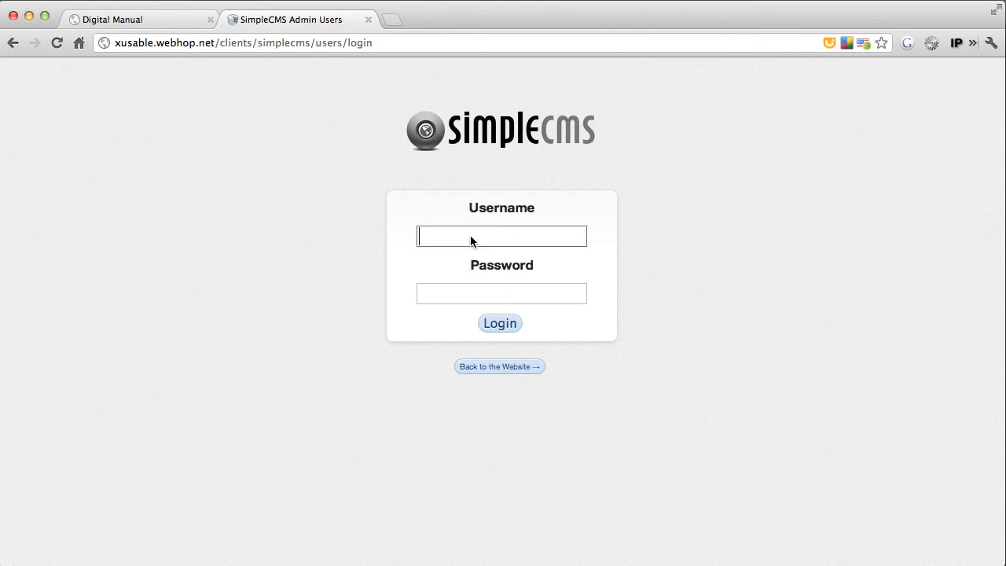
pyautogui.write('webuser')
pyautogui.press('Tab')
pyautogui.write('•••••')
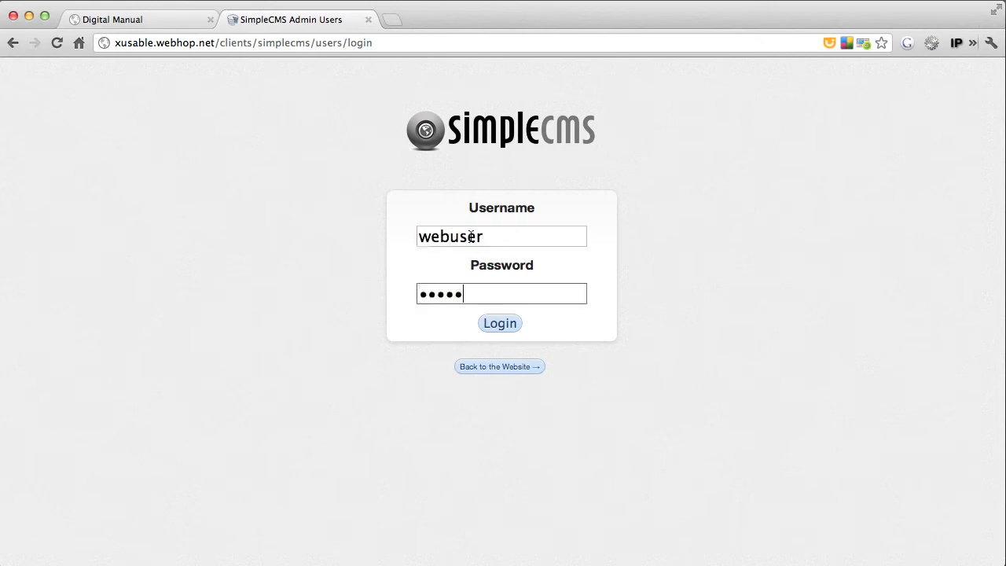
pyautogui.click(501, 326)
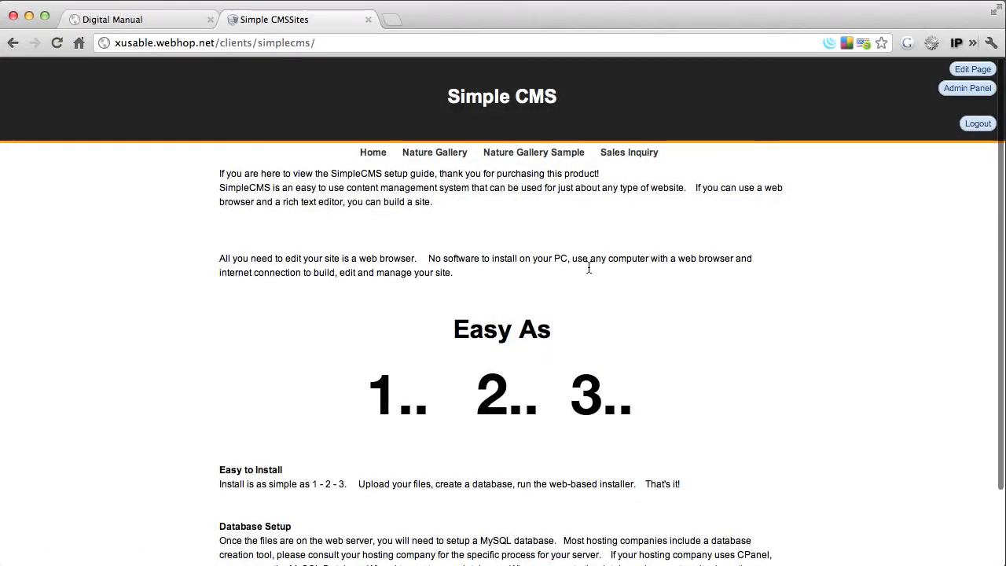
# Open the admin panel as webuser, check the dashboard and open the site settings
pyautogui.click(960, 91)
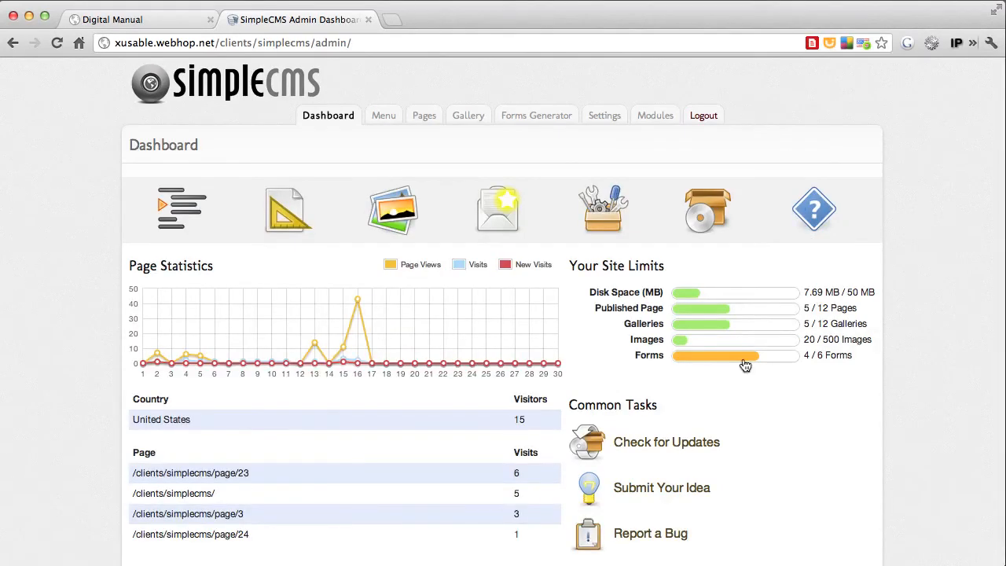
pyautogui.click(598, 114)
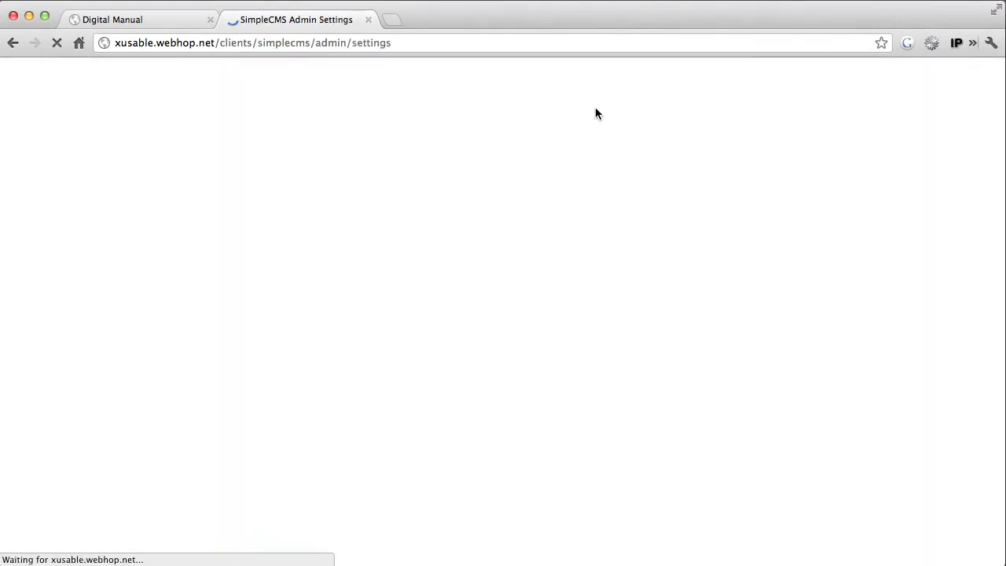